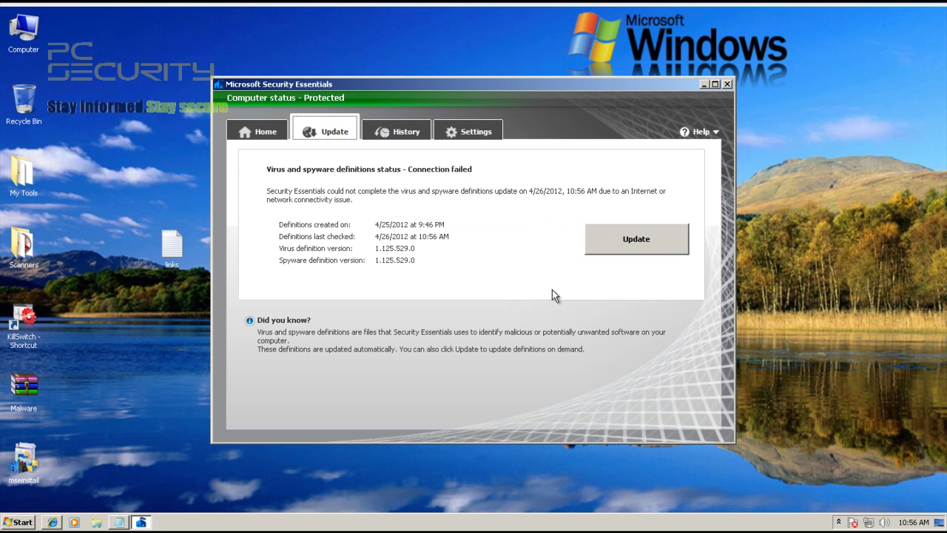
Review the detection history, default actions and real-time protection settings in Microsoft Security Essentials
{"action": "left_click", "coordinate": [421, 137]}
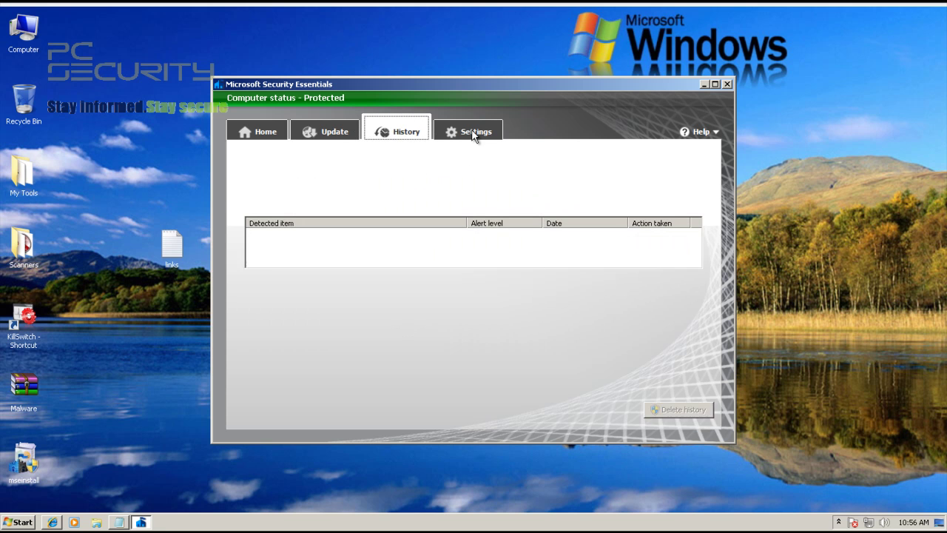
{"action": "left_click", "coordinate": [476, 133]}
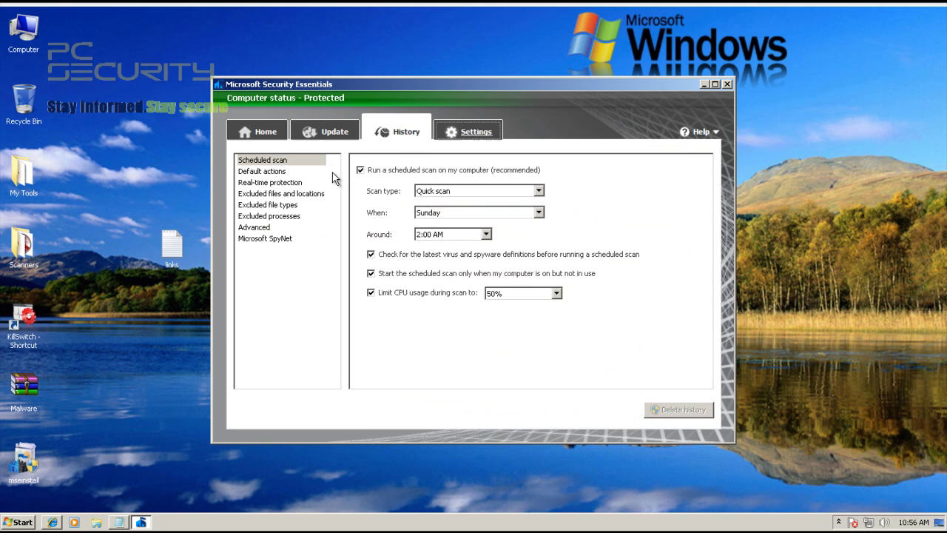
{"action": "left_click", "coordinate": [280, 173]}
{"action": "left_click", "coordinate": [282, 183]}
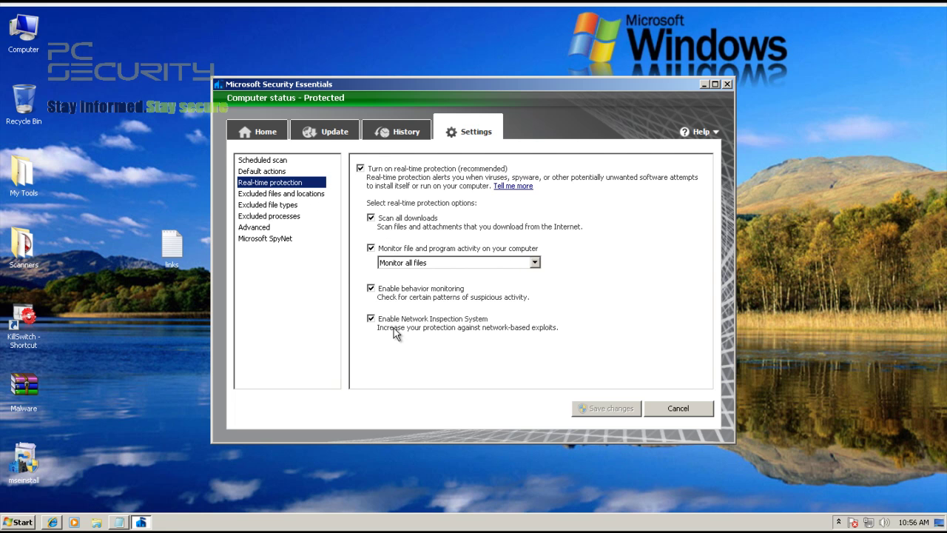
{"action": "left_click", "coordinate": [260, 135]}
{"action": "left_click", "coordinate": [492, 135]}
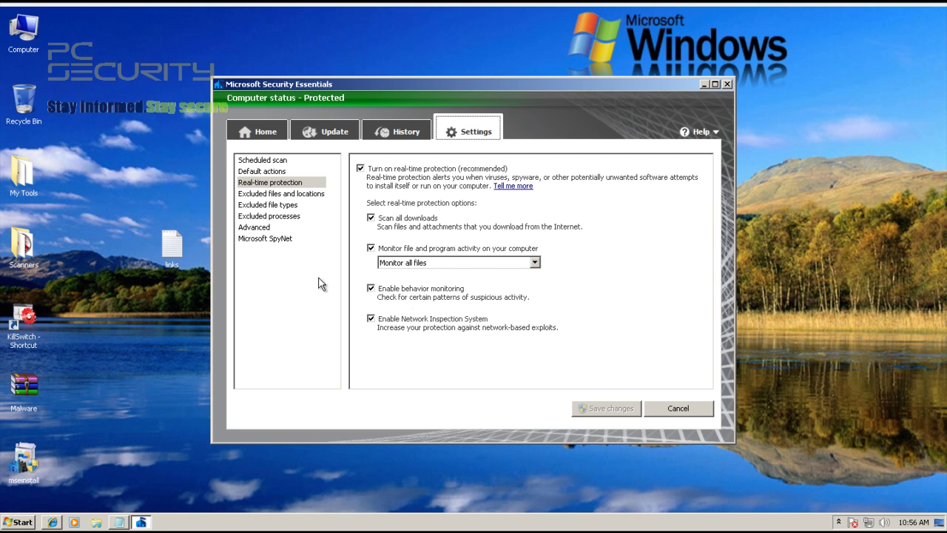
Examine the exclusion, advanced, Microsoft SpyNet, default action and scheduled scan settings, then return to the protection overview
{"action": "left_click", "coordinate": [288, 204]}
{"action": "left_click", "coordinate": [279, 218]}
{"action": "left_click", "coordinate": [265, 228]}
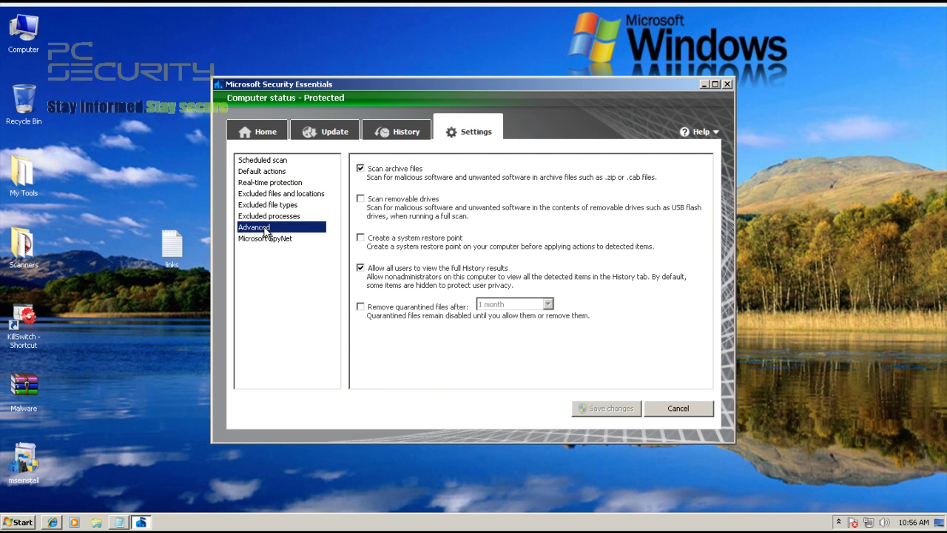
{"action": "left_click", "coordinate": [282, 238]}
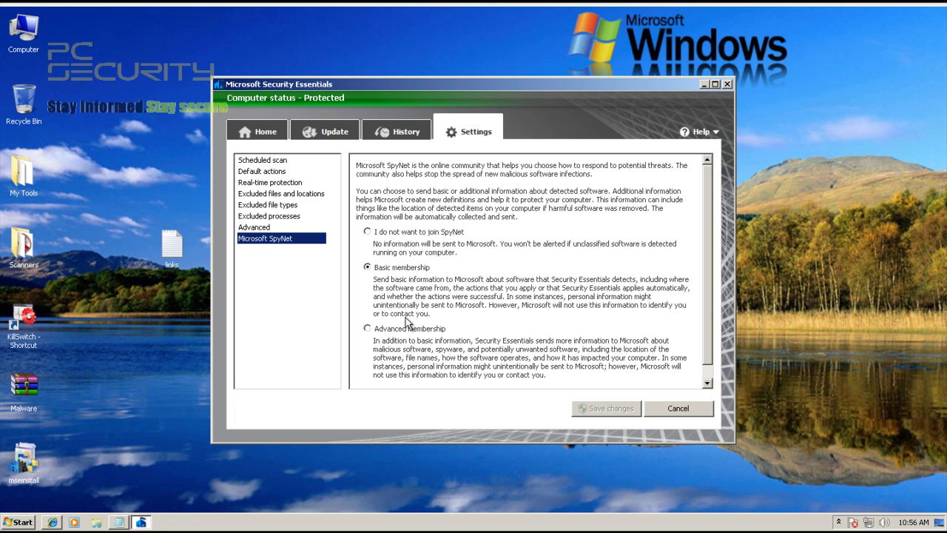
{"action": "left_click", "coordinate": [276, 171]}
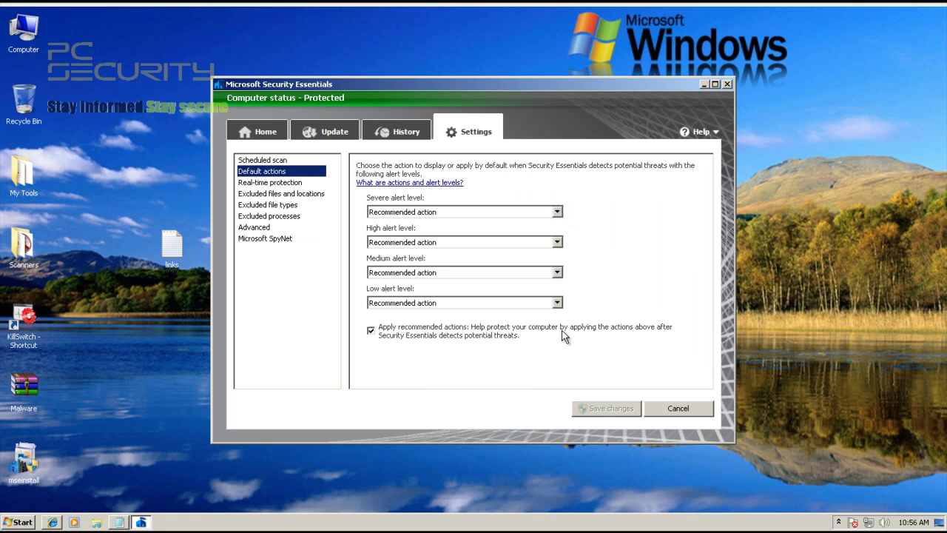
{"action": "left_click", "coordinate": [281, 163]}
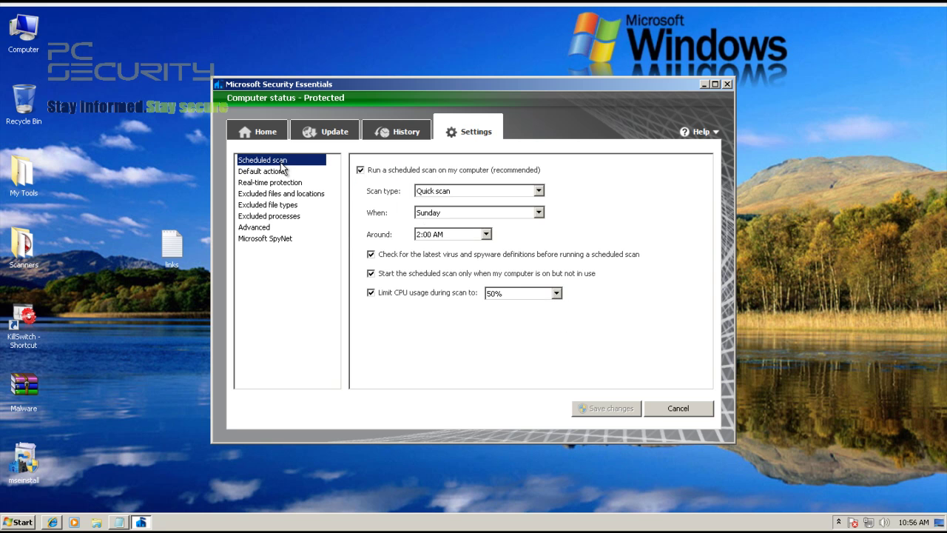
{"action": "left_click", "coordinate": [259, 134]}
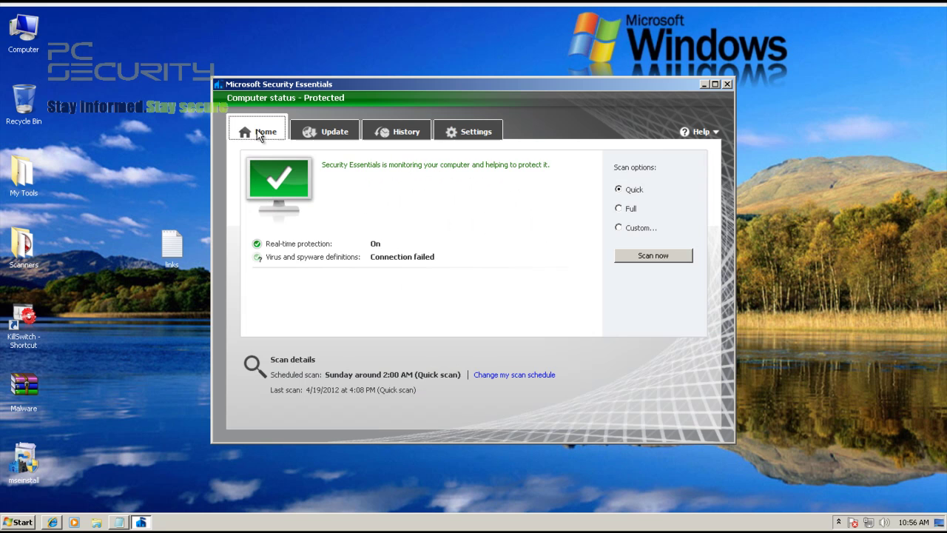
Try to update the virus and spyware definitions
{"action": "left_click", "coordinate": [332, 134]}
{"action": "left_click", "coordinate": [622, 253]}
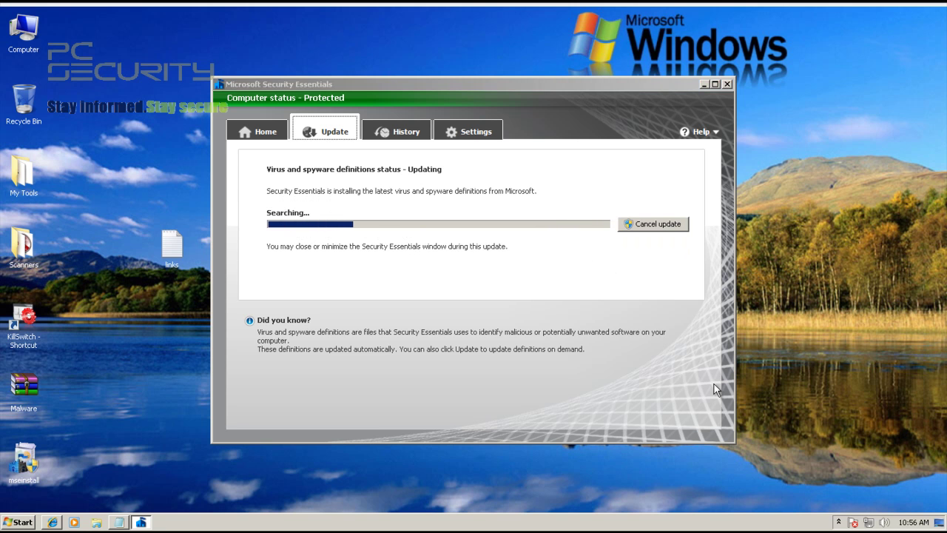
{"action": "left_click", "coordinate": [561, 293]}
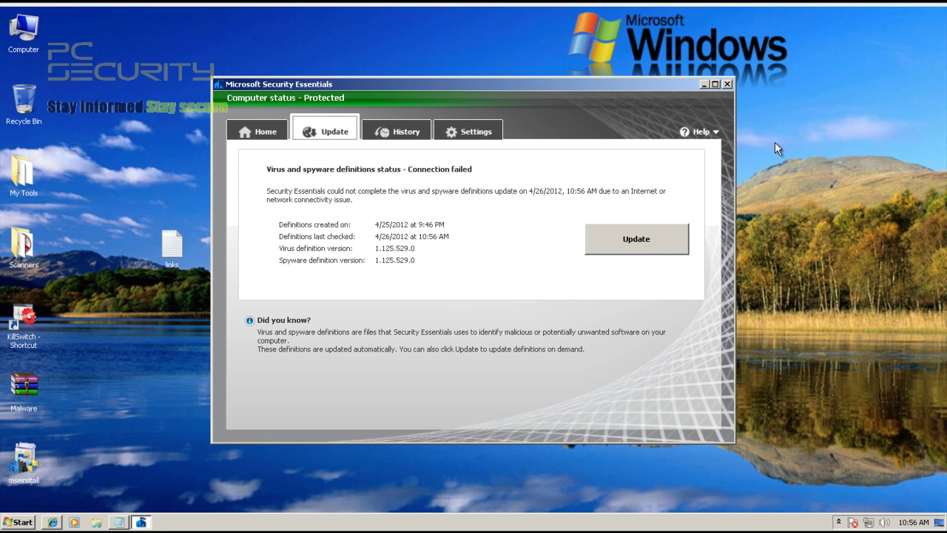
Close Microsoft Security Essentials and restart the computer
{"action": "left_click", "coordinate": [727, 85]}
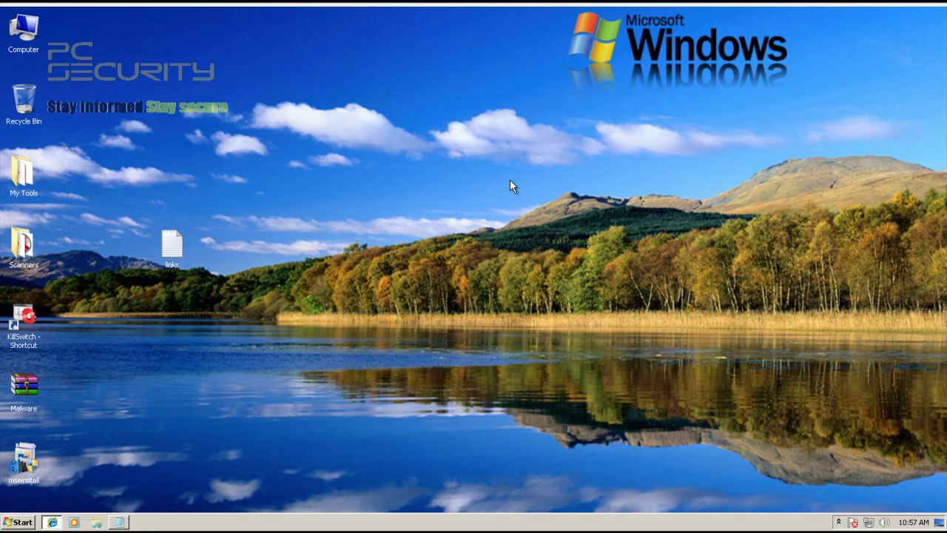
{"action": "left_click", "coordinate": [21, 521]}
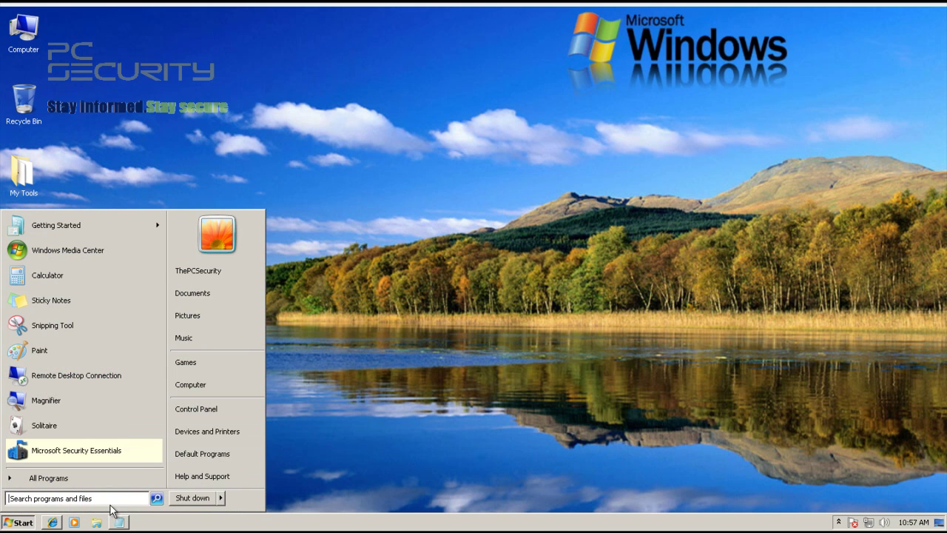
{"action": "left_click", "coordinate": [221, 501]}
{"action": "left_click", "coordinate": [252, 481]}
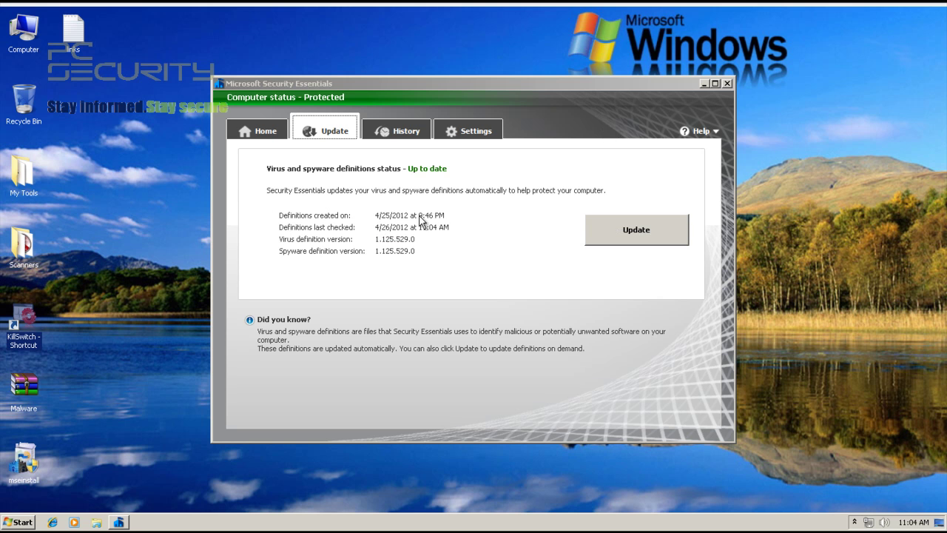
Check the overall protection status, close Security Essentials, and allow COMODO KillSwitch to launch
{"action": "left_click", "coordinate": [244, 128]}
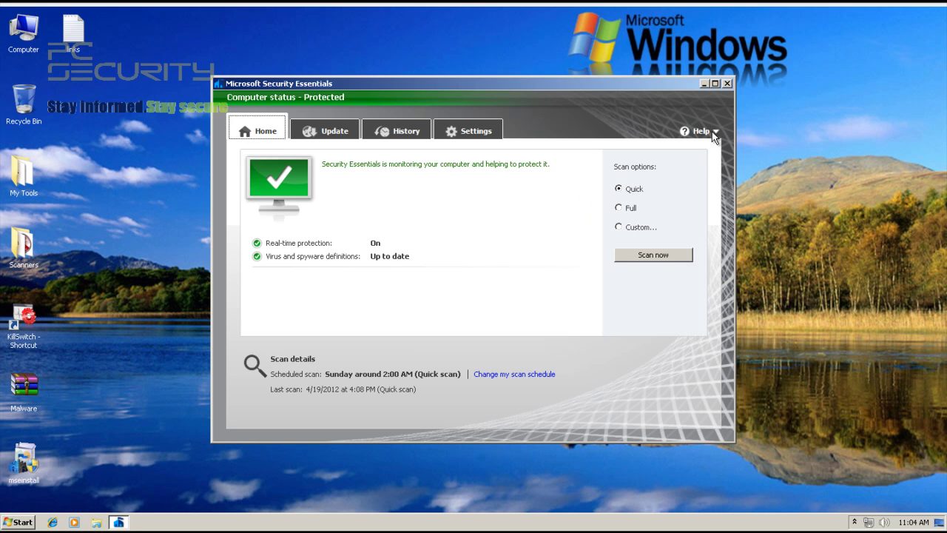
{"action": "left_click", "coordinate": [728, 84]}
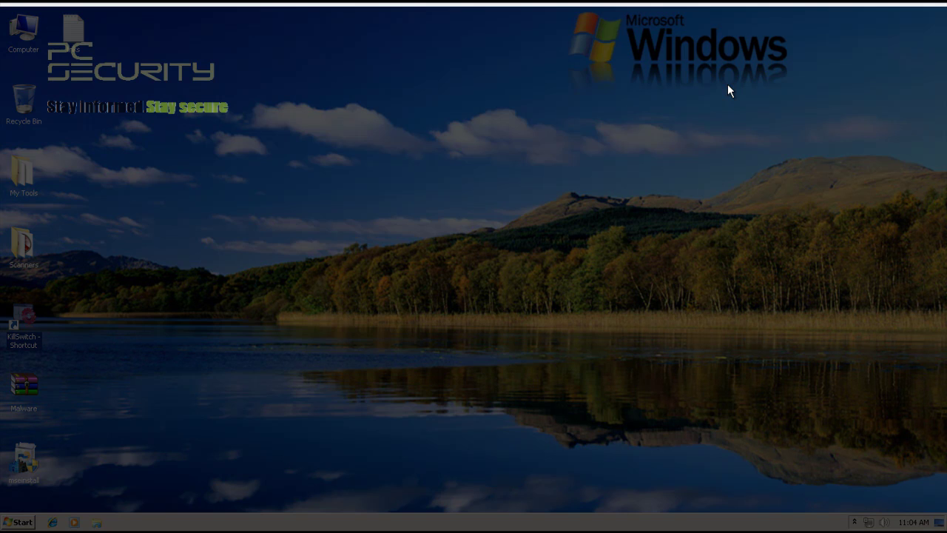
{"action": "left_click", "coordinate": [526, 276]}
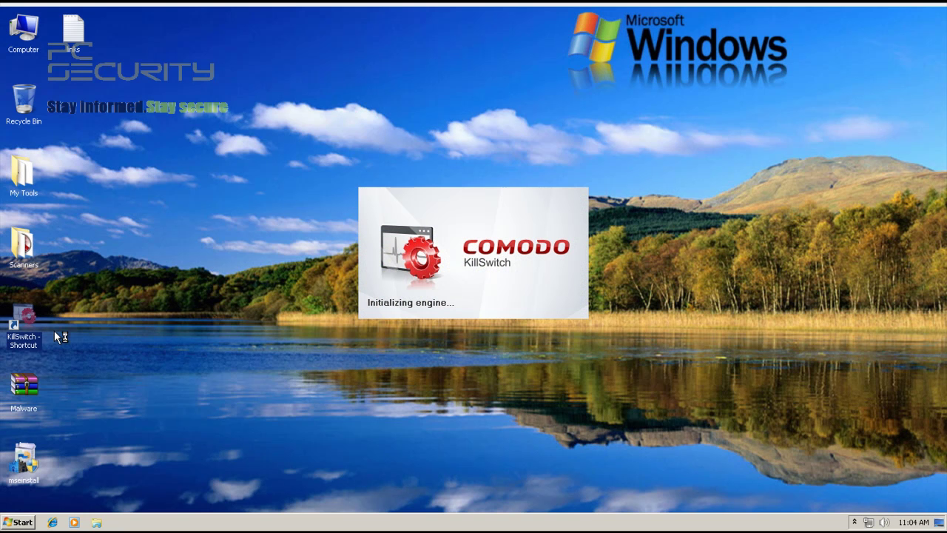
Open the links text file and an Internet Explorer window, enlarging the browser to fill most of the desktop
{"action": "double_click", "coordinate": [84, 40]}
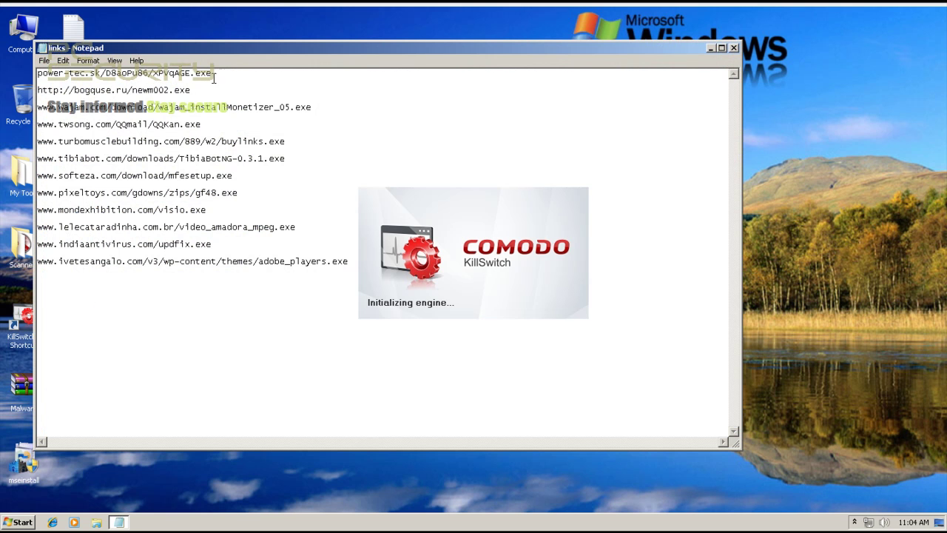
{"action": "left_click_drag", "start_coordinate": [199, 48], "coordinate": [159, 111]}
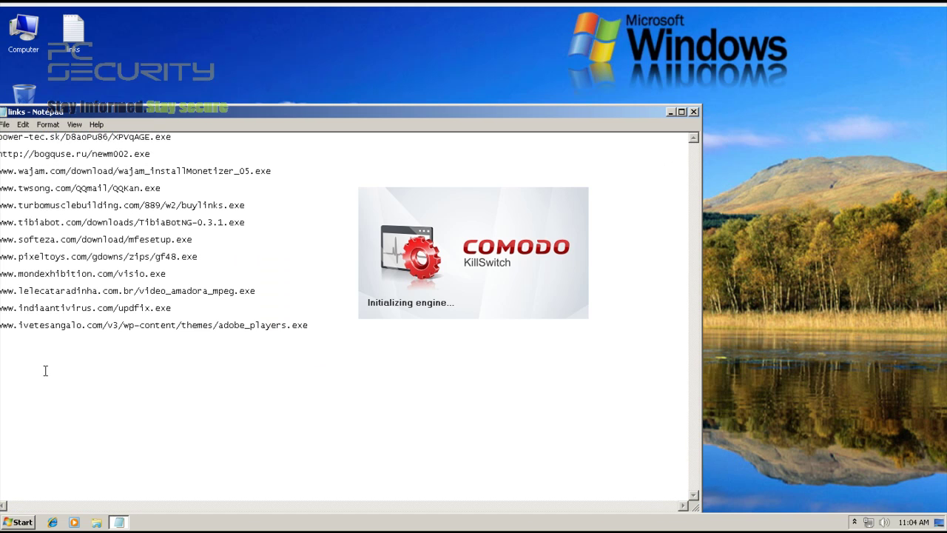
{"action": "left_click", "coordinate": [52, 523]}
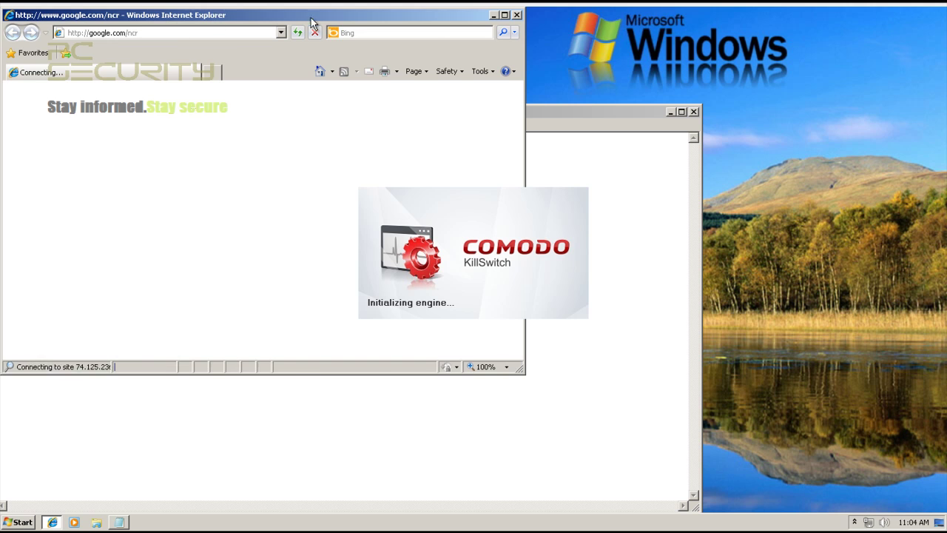
{"action": "left_click_drag", "start_coordinate": [521, 370], "coordinate": [699, 509]}
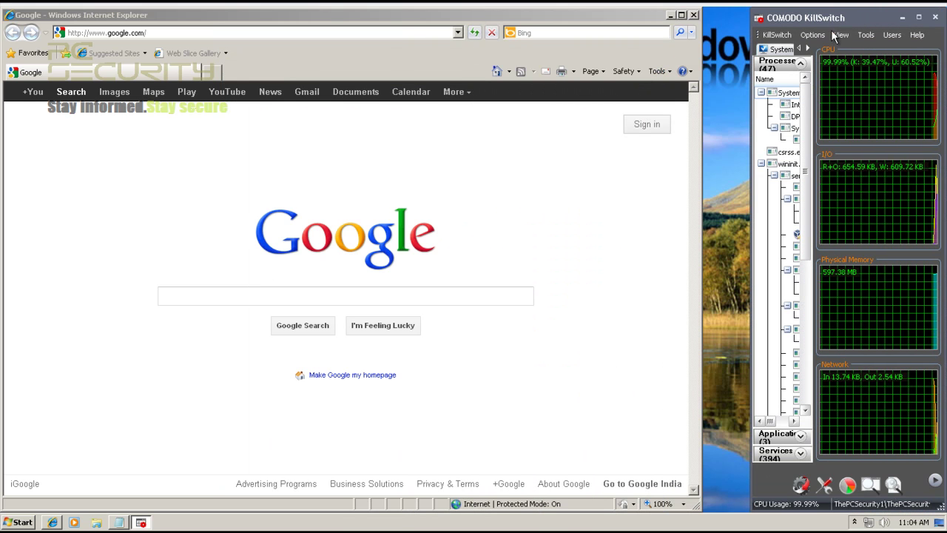
Hide the performance graphs and safe processes in COMODO KillSwitch, and widen its window up to the browser's edge
{"action": "left_click", "coordinate": [836, 35]}
{"action": "left_click", "coordinate": [820, 139]}
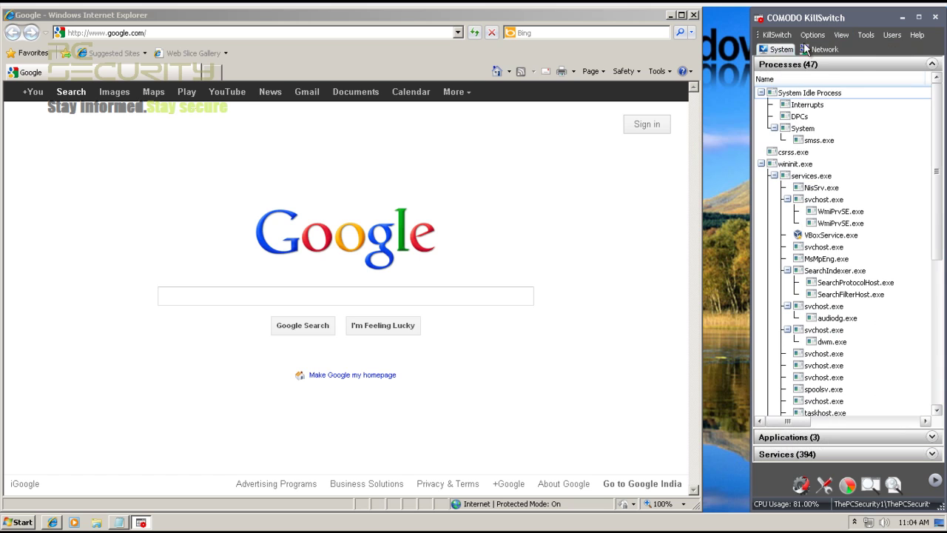
{"action": "left_click", "coordinate": [841, 35]}
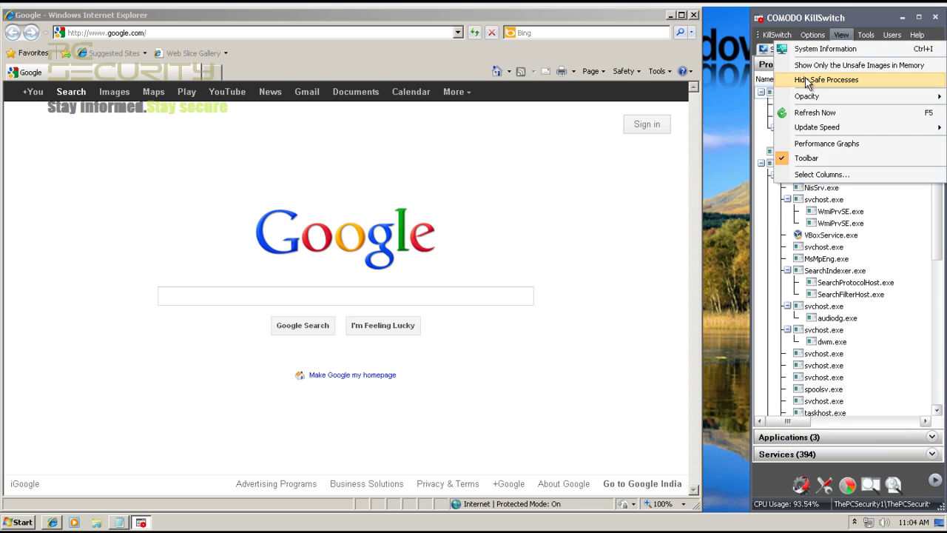
{"action": "left_click", "coordinate": [808, 81]}
{"action": "left_click_drag", "start_coordinate": [753, 171], "coordinate": [697, 171]}
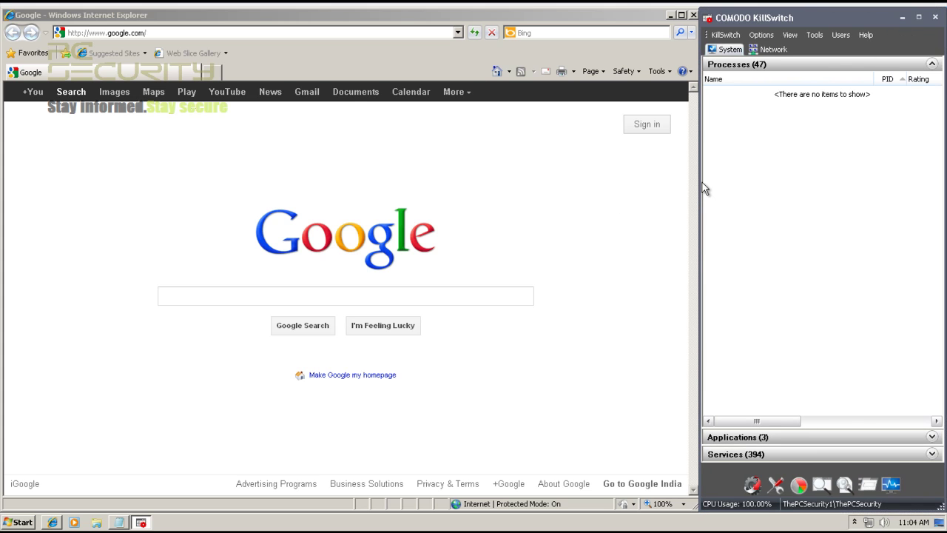
Copy the first link, power-tec.sk/D8aoPu86/XPVqAGE.exe, from the links file and open it in Internet Explorer
{"action": "left_click", "coordinate": [119, 523]}
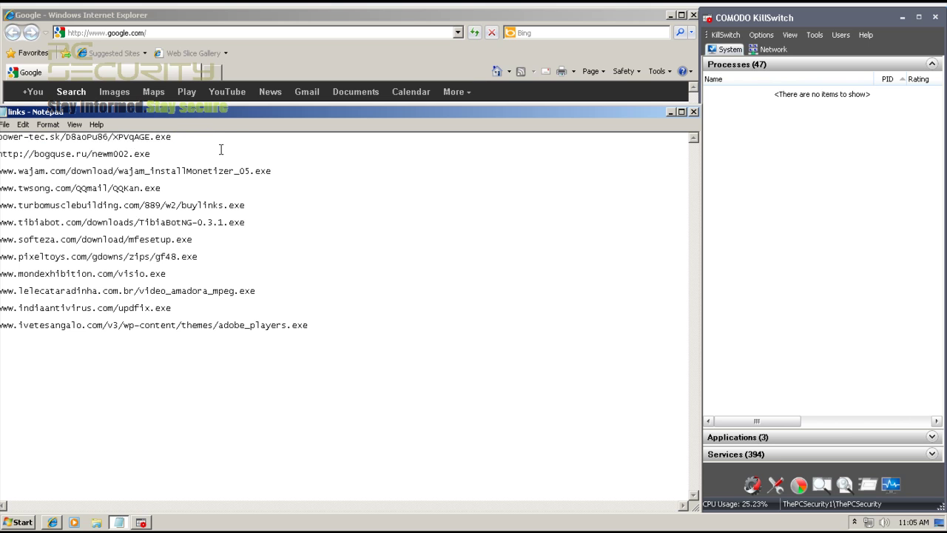
{"action": "left_click_drag", "start_coordinate": [209, 137], "coordinate": [1, 141]}
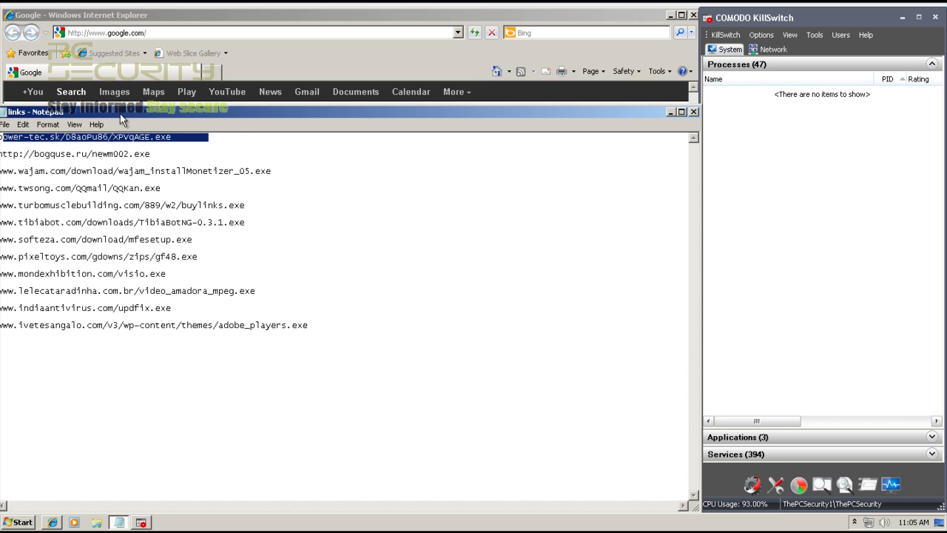
{"action": "left_click_drag", "start_coordinate": [125, 119], "coordinate": [146, 115]}
{"action": "left_click", "coordinate": [114, 136]}
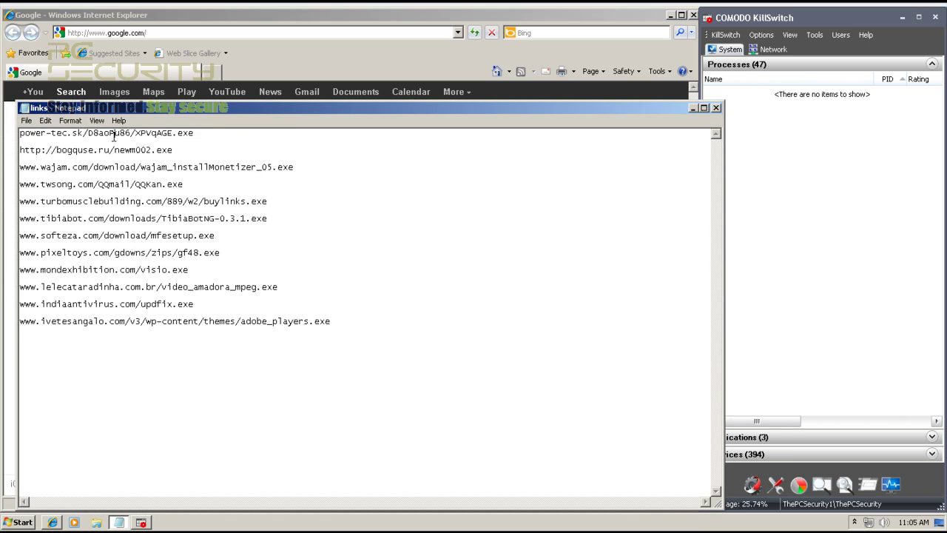
{"action": "double_click", "coordinate": [114, 137]}
{"action": "left_click", "coordinate": [235, 132]}
{"action": "left_click_drag", "start_coordinate": [194, 134], "coordinate": [15, 137]}
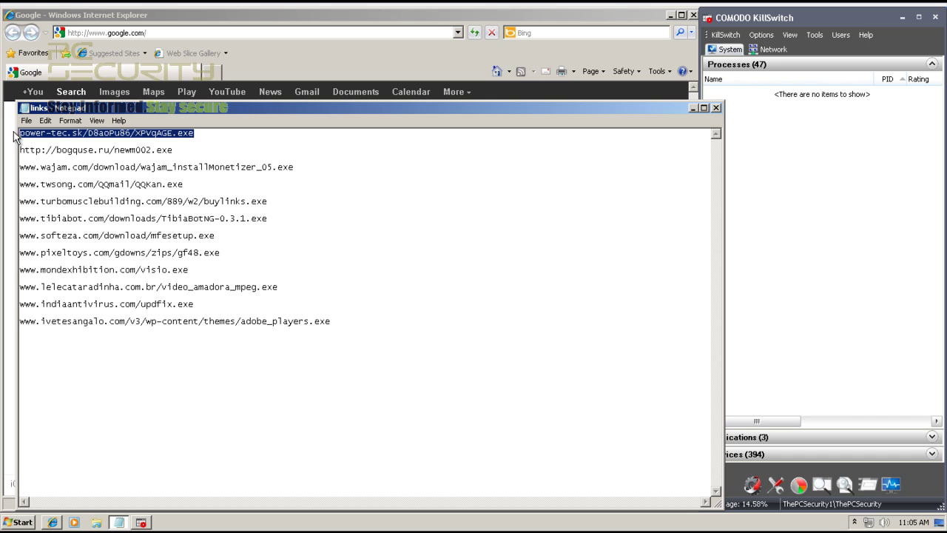
{"action": "left_click", "coordinate": [120, 33]}
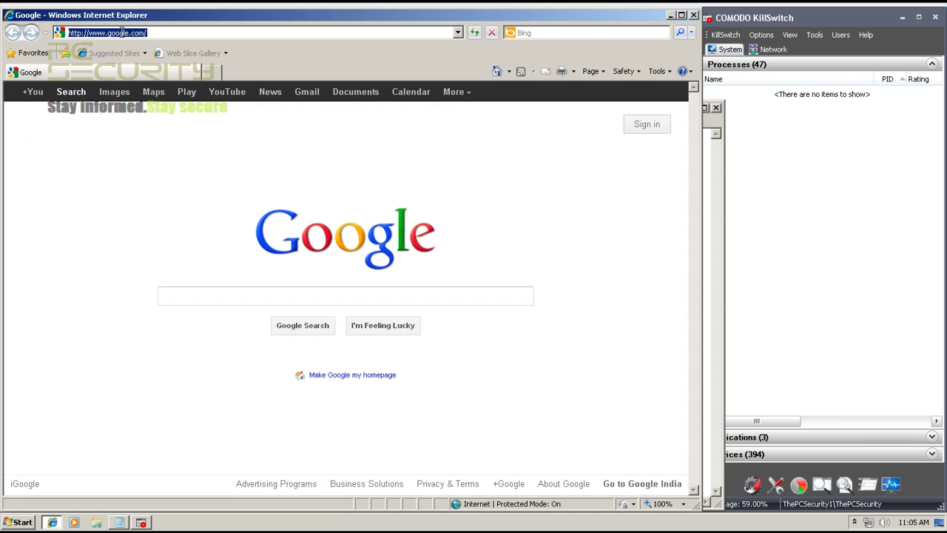
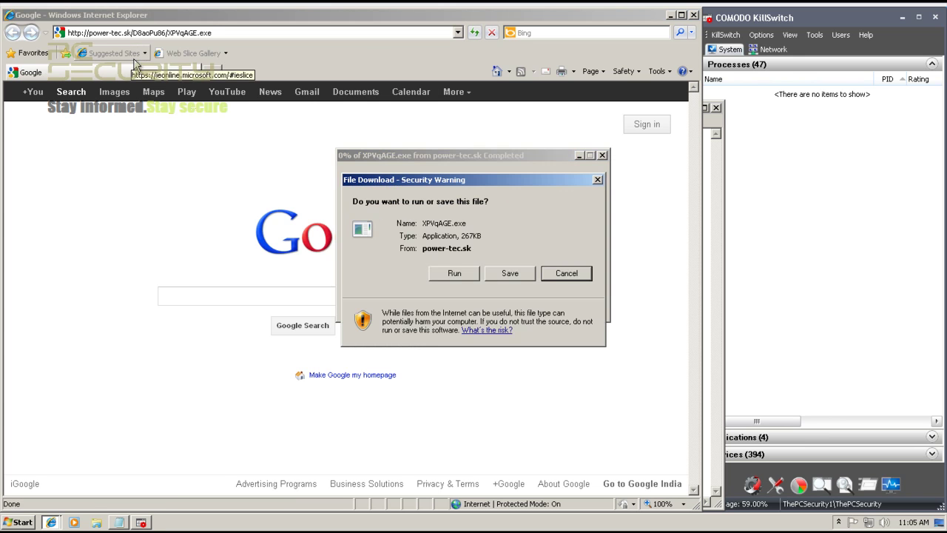
Run the XPVqAGE.exe download, then have Security Essentials clean the detected threat and dismiss its notification
{"action": "left_click", "coordinate": [455, 274]}
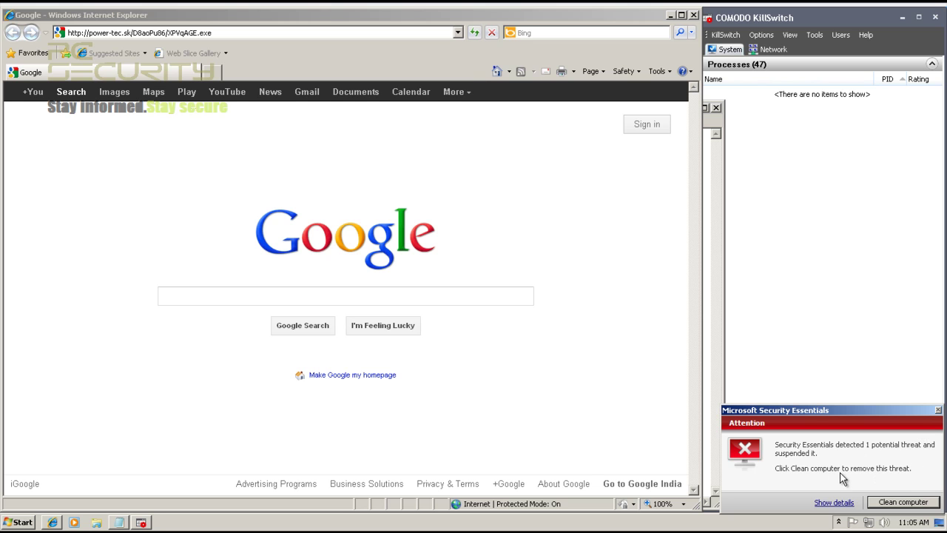
{"action": "left_click", "coordinate": [902, 502]}
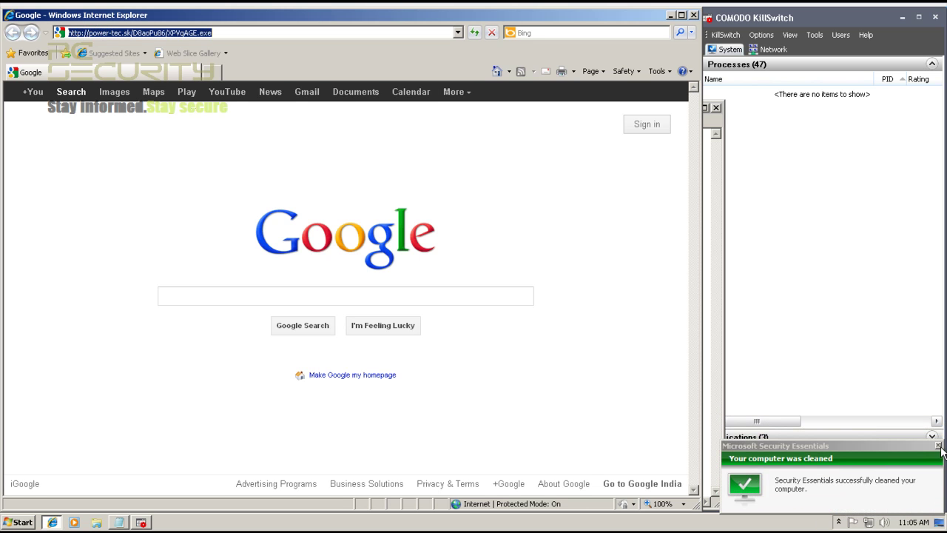
{"action": "left_click", "coordinate": [939, 446]}
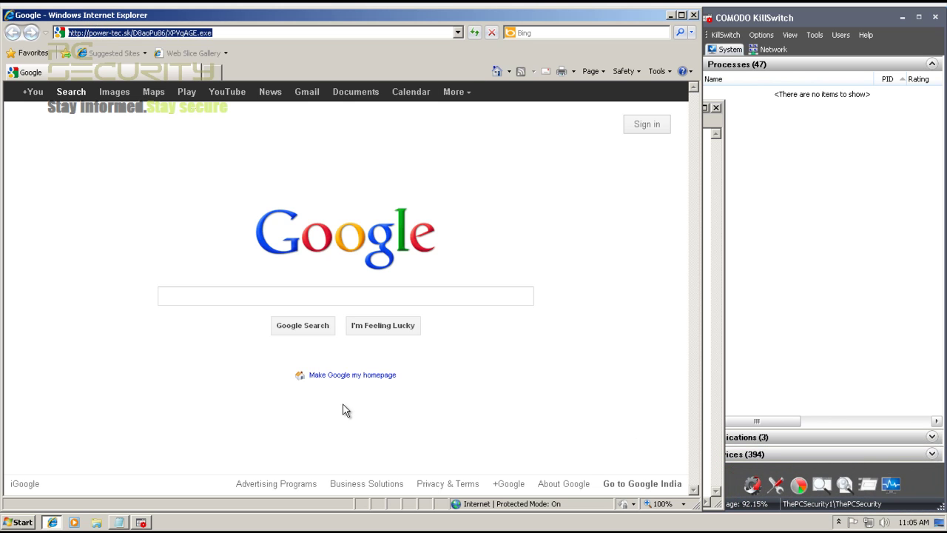
{"action": "left_click", "coordinate": [120, 523]}
{"action": "left_click", "coordinate": [156, 155]}
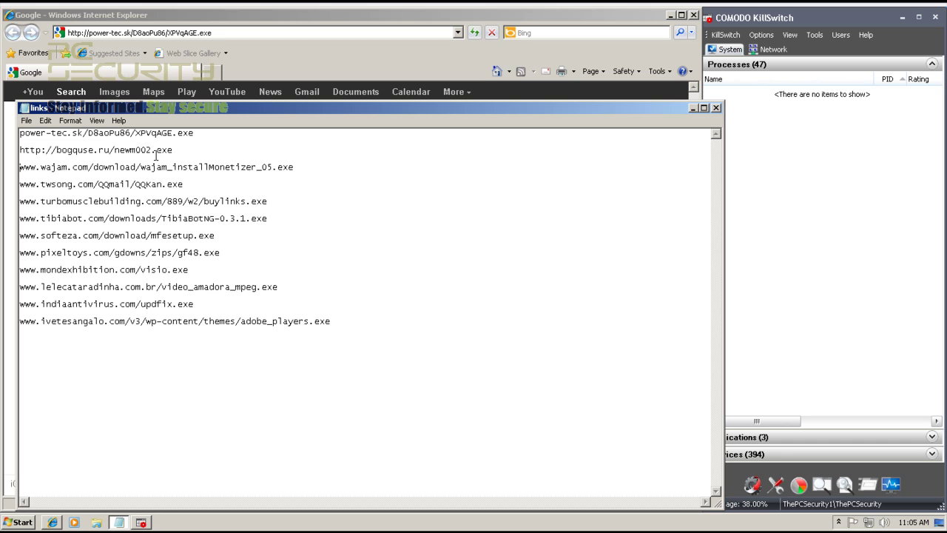
{"action": "key", "text": "shift+Up"}
{"action": "key", "text": "Left"}
{"action": "key", "text": "shift+End"}
{"action": "key", "text": "ctrl+c"}
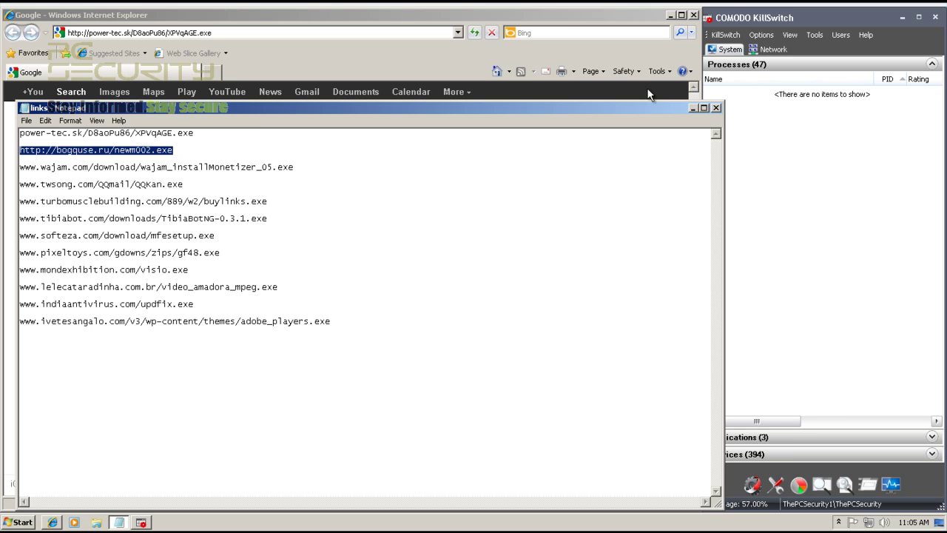
{"action": "left_click", "coordinate": [566, 8]}
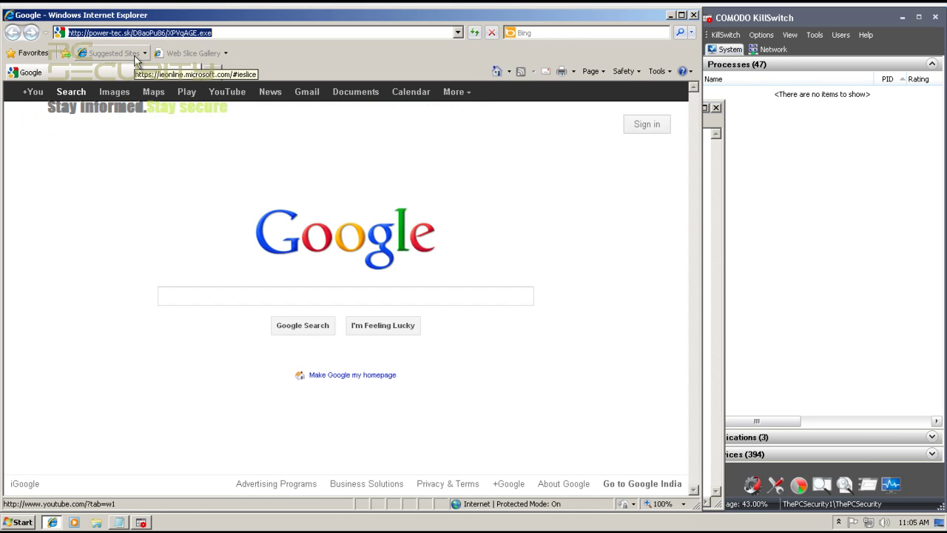
{"action": "key", "text": "ctrl+v"}
{"action": "key", "text": "Return"}
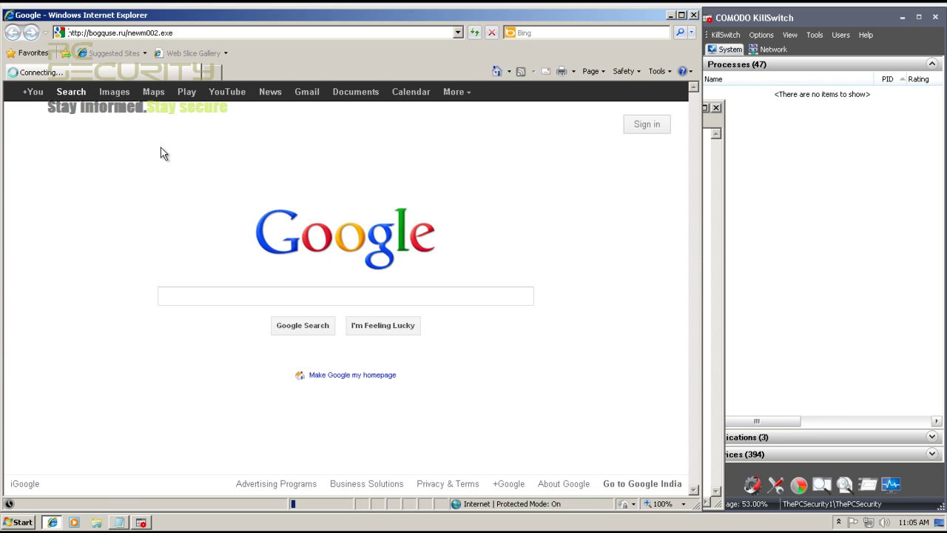
{"action": "left_click", "coordinate": [465, 276]}
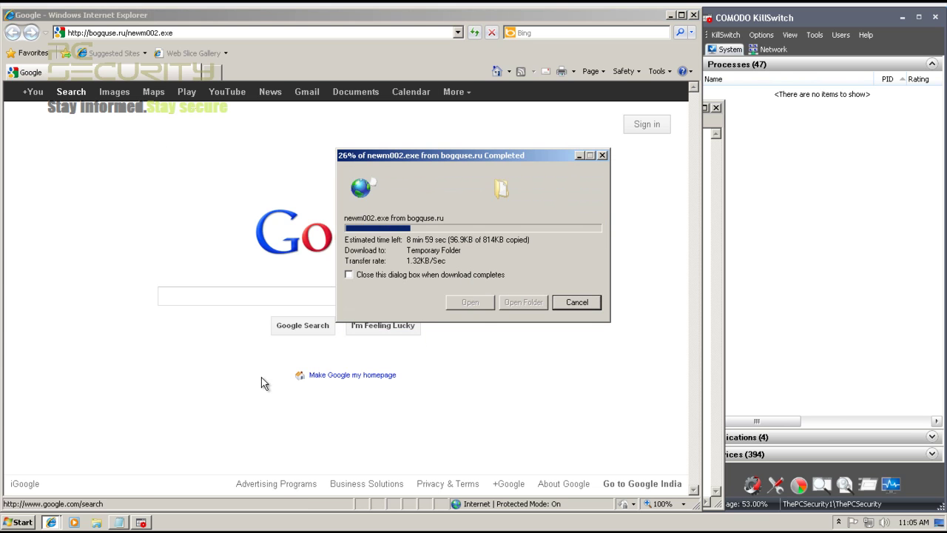
{"action": "left_click", "coordinate": [119, 522]}
{"action": "double_click", "coordinate": [218, 166]}
{"action": "key", "text": "ctrl+c"}
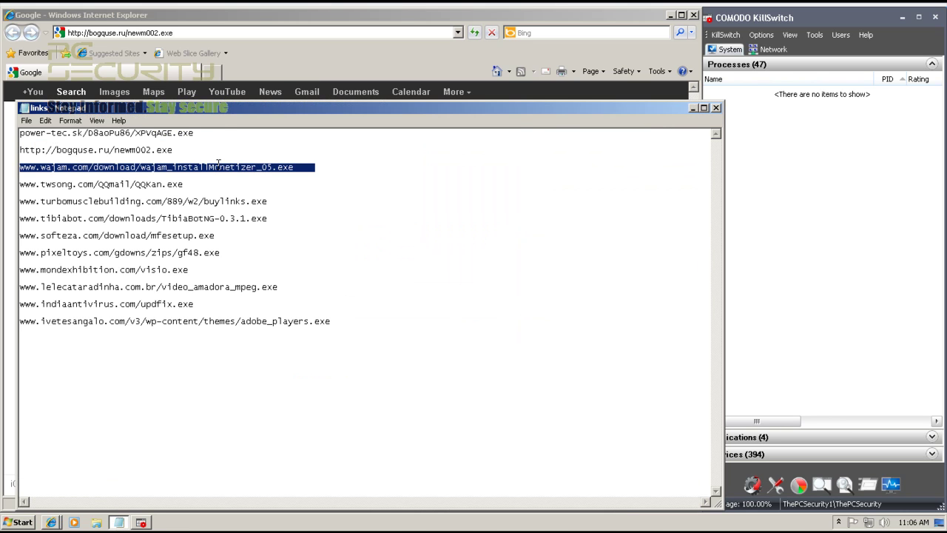
Return to the browser and run newm002.exe despite its unverified publisher
{"action": "left_click", "coordinate": [372, 32]}
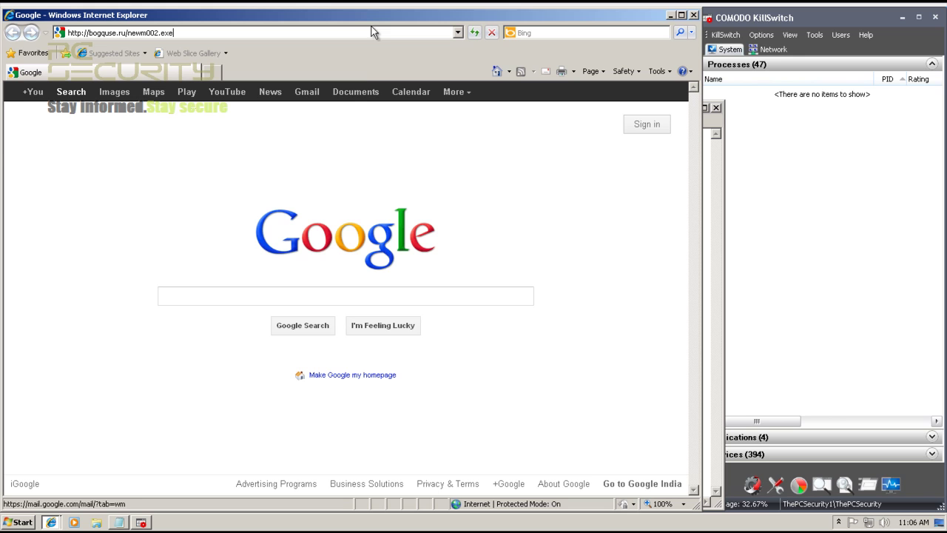
{"action": "left_click", "coordinate": [711, 250]}
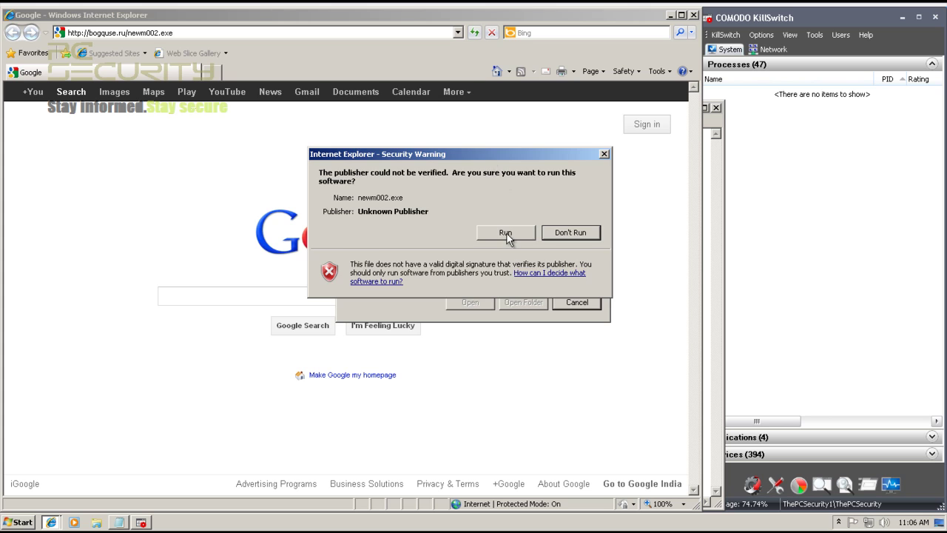
{"action": "left_click", "coordinate": [505, 233]}
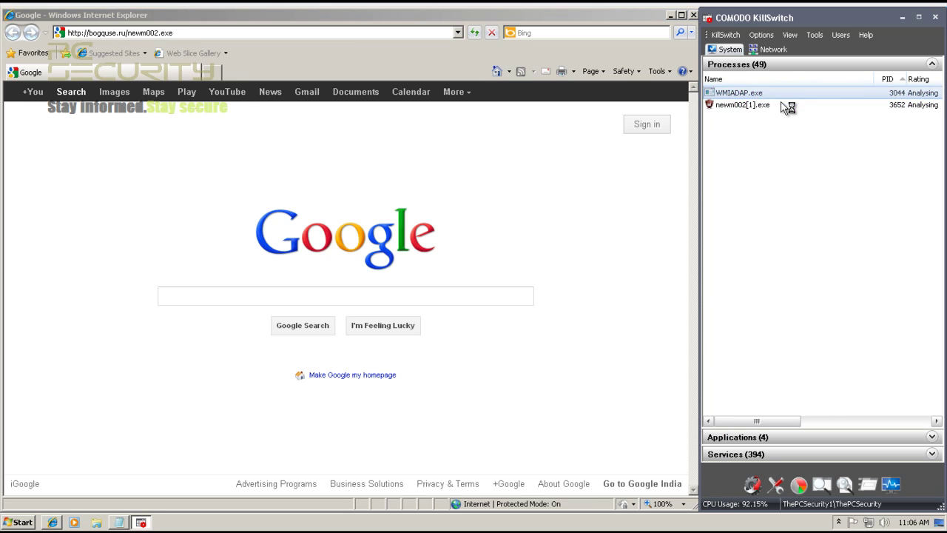
Examine the newm002[1].exe process in COMODO KillSwitch, including its rating and signer
{"action": "left_click", "coordinate": [786, 94]}
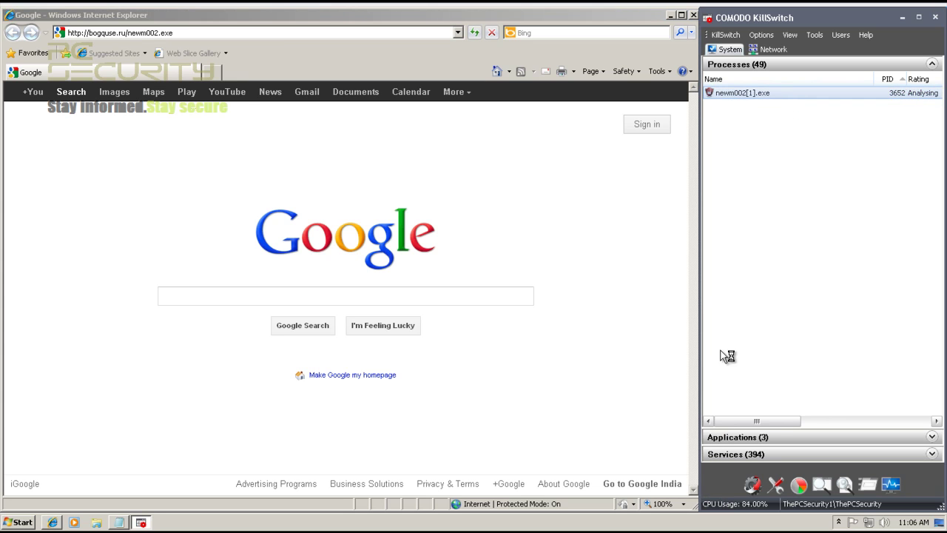
{"action": "left_click_drag", "start_coordinate": [746, 422], "coordinate": [782, 427]}
{"action": "left_click_drag", "start_coordinate": [788, 421], "coordinate": [770, 429]}
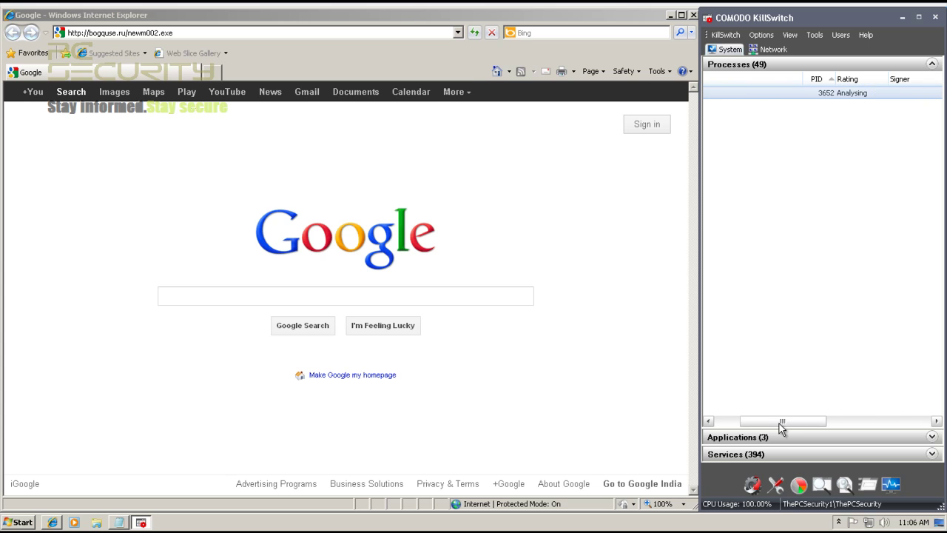
{"action": "left_click_drag", "start_coordinate": [779, 422], "coordinate": [759, 430]}
Open the copied wajam_installMonetizer_05.exe link in Internet Explorer, run the download and allow it to make changes to the computer
{"action": "left_click", "coordinate": [181, 33]}
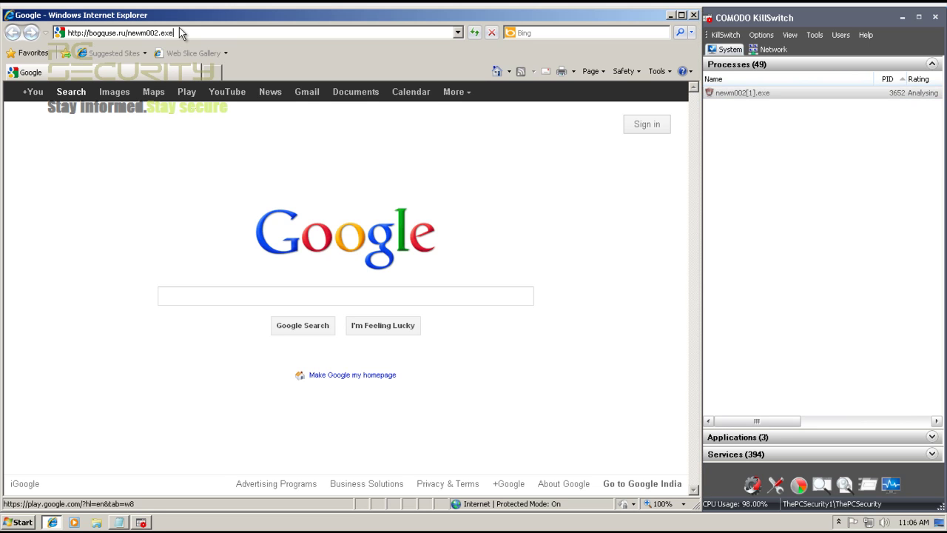
{"action": "left_click", "coordinate": [181, 33]}
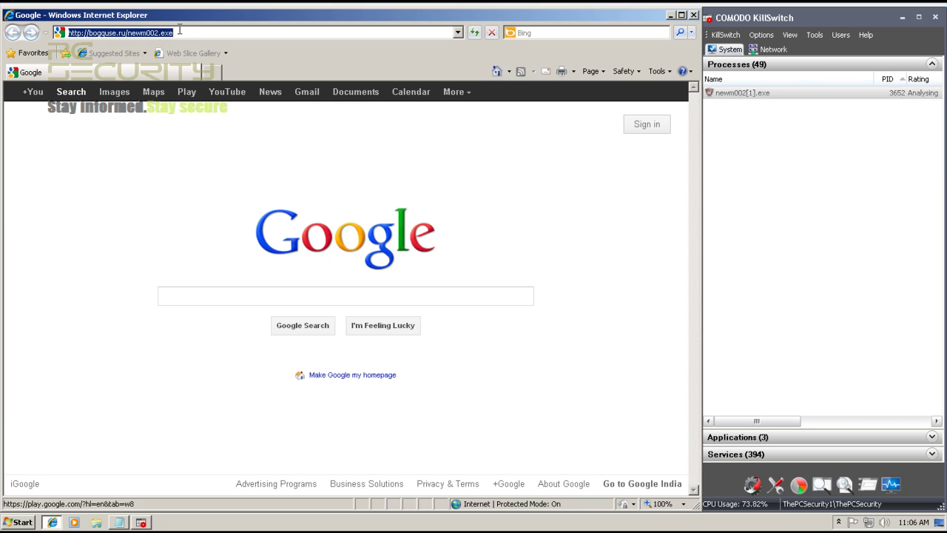
{"action": "key", "text": "ctrl+v"}
{"action": "key", "text": "Return"}
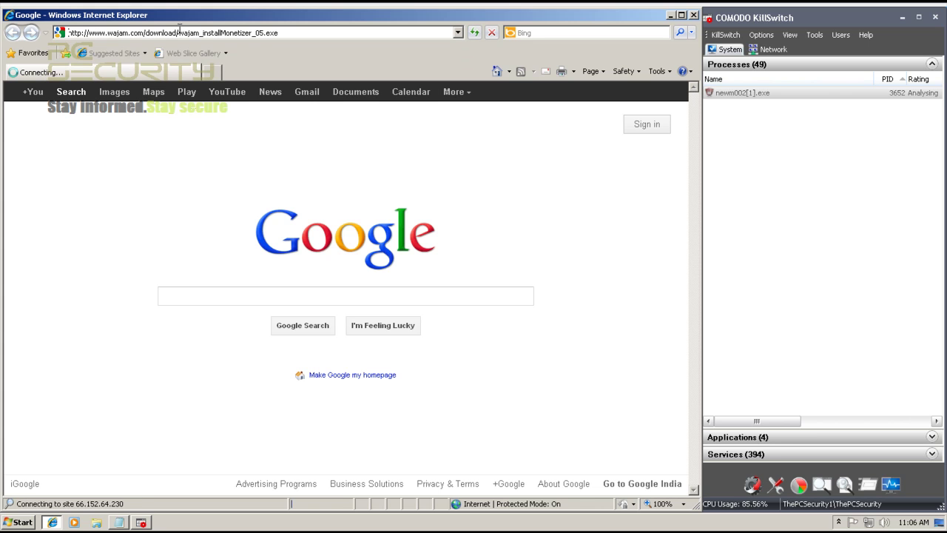
{"action": "left_click", "coordinate": [423, 273]}
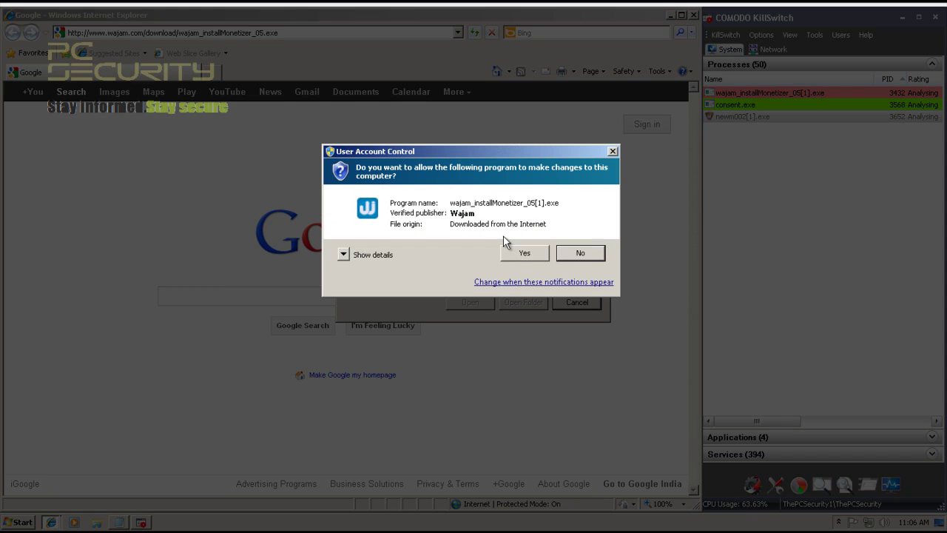
{"action": "left_click", "coordinate": [518, 251]}
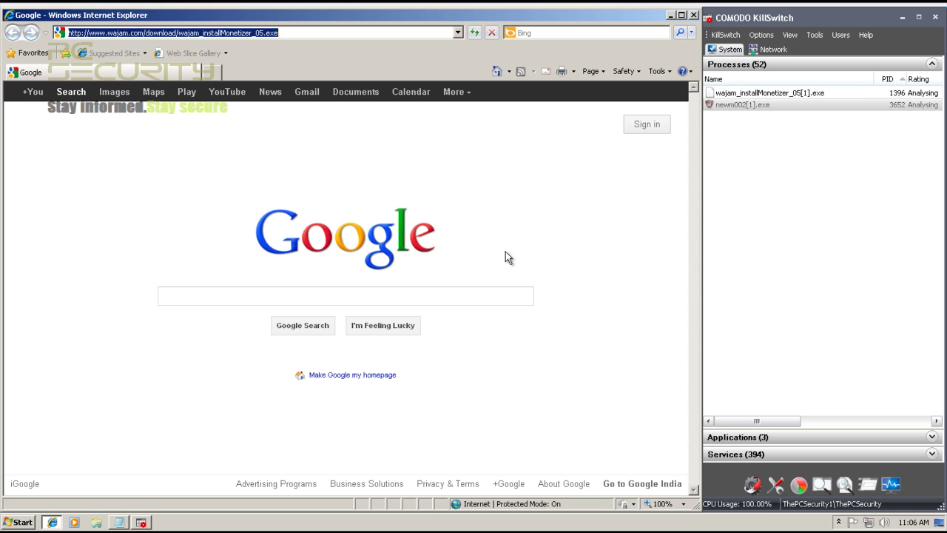
{"action": "left_click", "coordinate": [773, 93]}
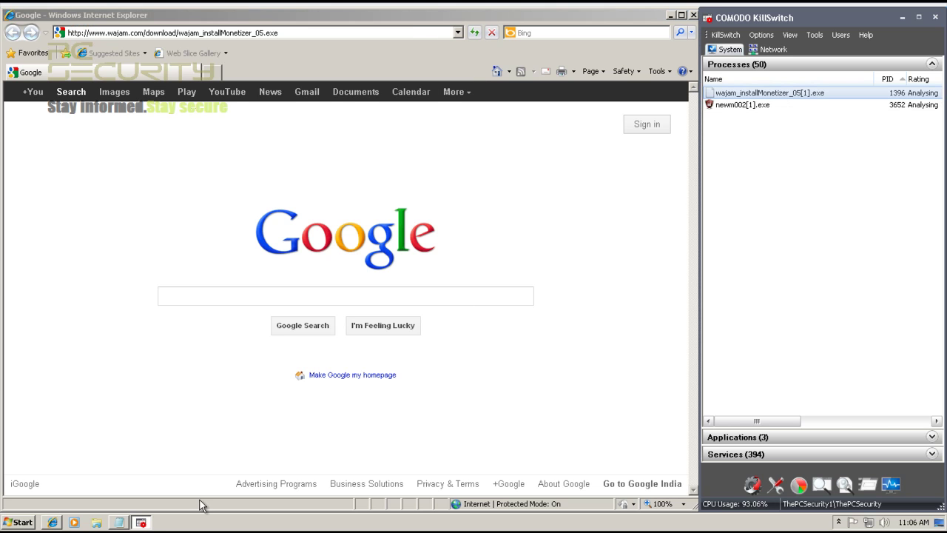
{"action": "left_click", "coordinate": [121, 523]}
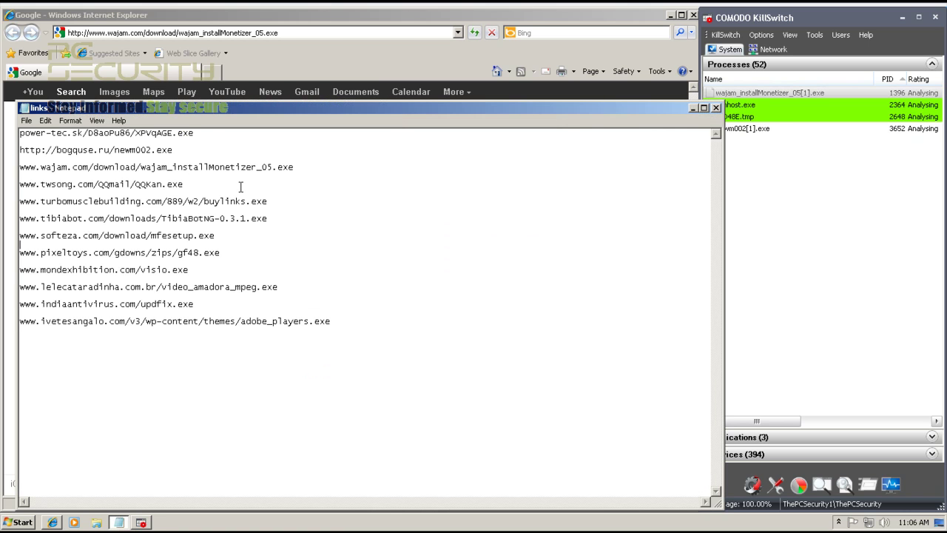
{"action": "double_click", "coordinate": [199, 183]}
{"action": "type", "text": "www.wajam.com/download/wajam_installMonetizer_05.exe"}
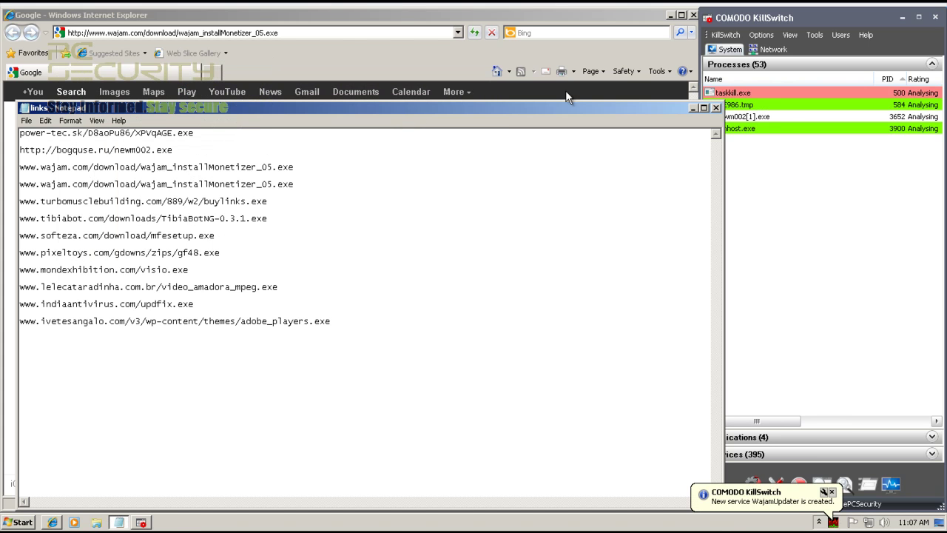
Reopen Internet Explorer and allow Java(TM) SE Runtime Environment 6 Update 7 to make changes to the computer
{"action": "left_click_drag", "start_coordinate": [763, 422], "coordinate": [814, 427]}
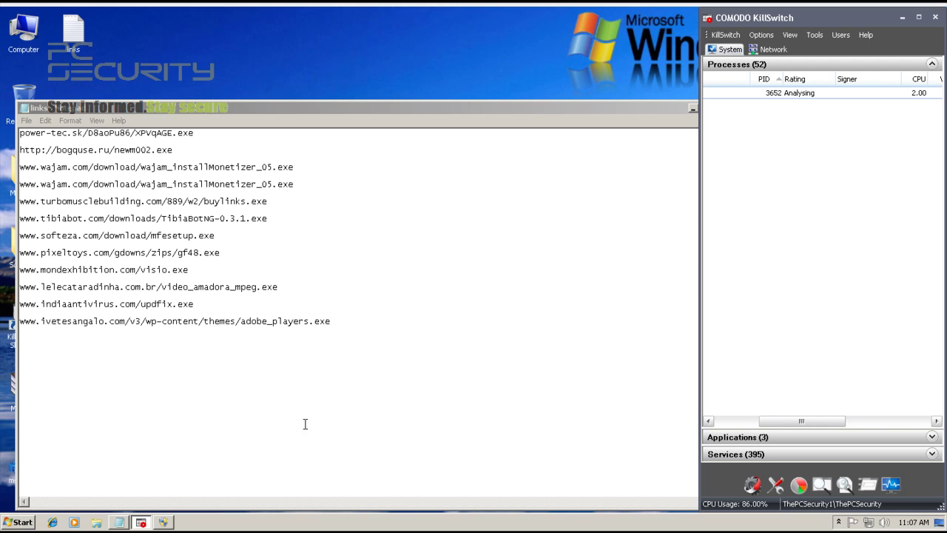
{"action": "left_click", "coordinate": [56, 521]}
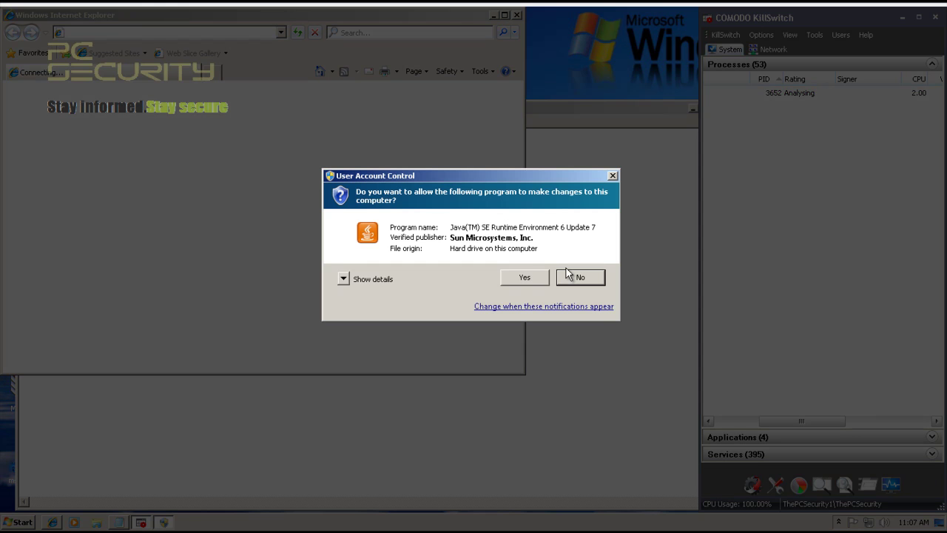
{"action": "left_click", "coordinate": [528, 277]}
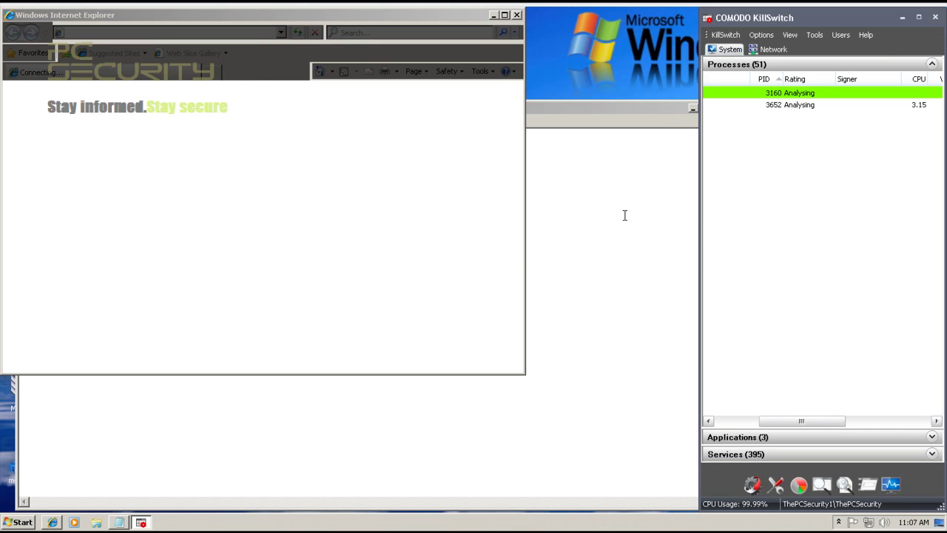
Widen the COMODO KillSwitch window and examine the names, ratings and signers of the running processes
{"action": "left_click_drag", "start_coordinate": [705, 219], "coordinate": [607, 208]}
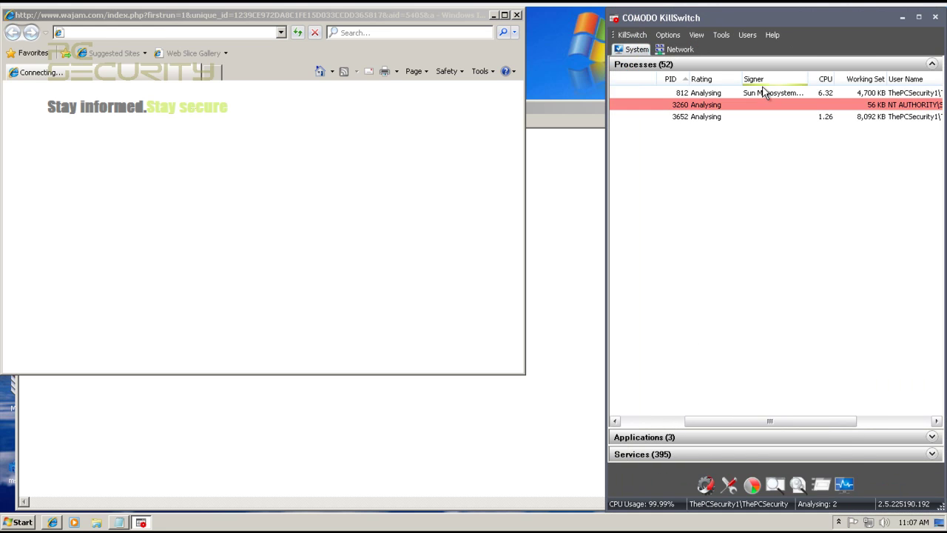
{"action": "left_click", "coordinate": [745, 93]}
{"action": "left_click_drag", "start_coordinate": [705, 422], "coordinate": [597, 412]}
{"action": "left_click", "coordinate": [693, 92]}
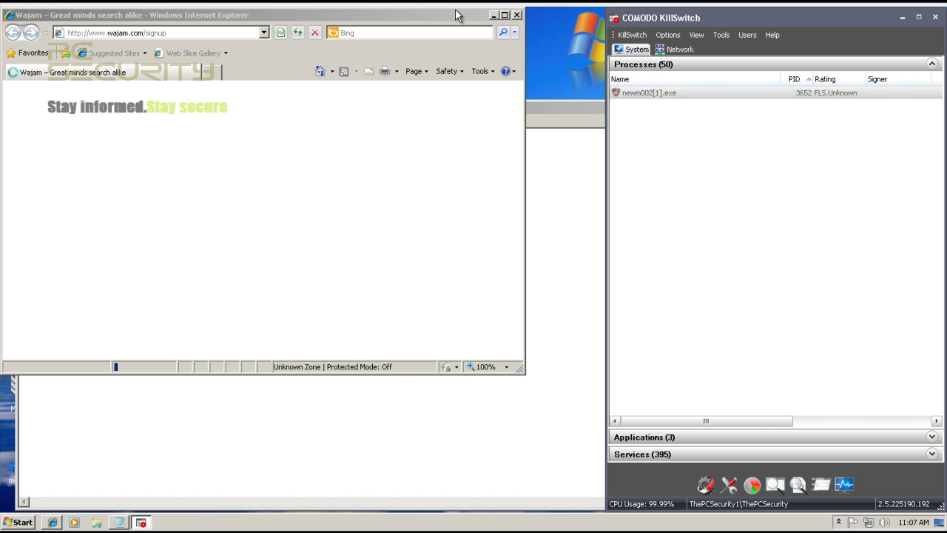
Close the Wajam sign-up browser window and enlarge the Google browser window
{"action": "left_click", "coordinate": [517, 17]}
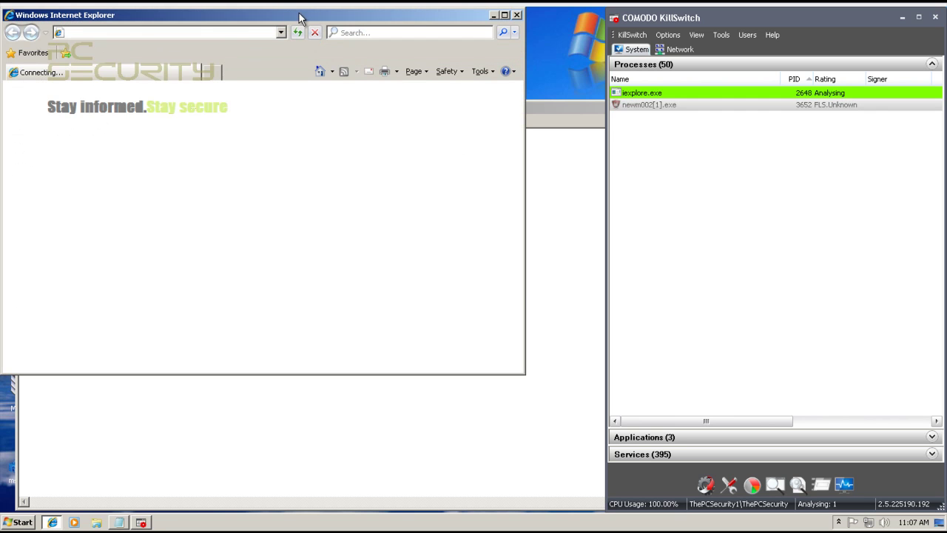
{"action": "left_click", "coordinate": [529, 385]}
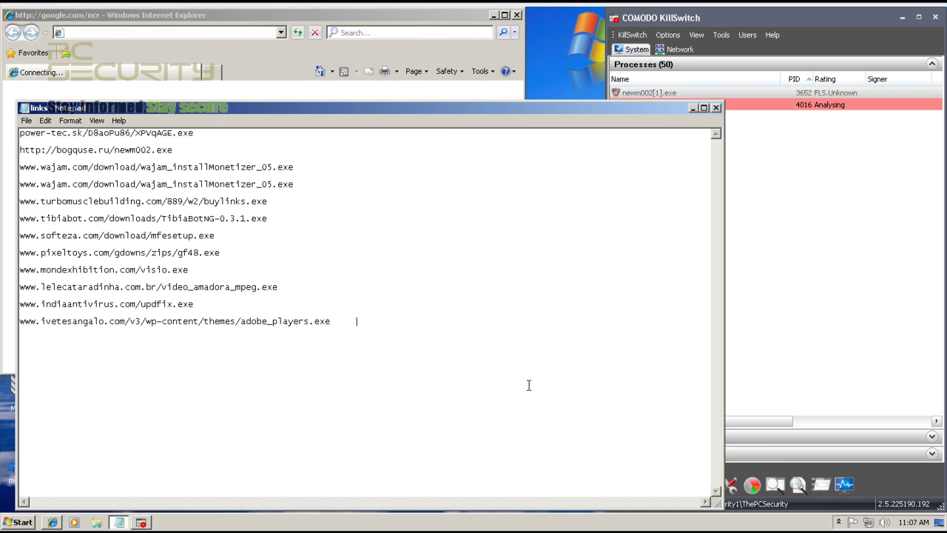
{"action": "left_click", "coordinate": [413, 16]}
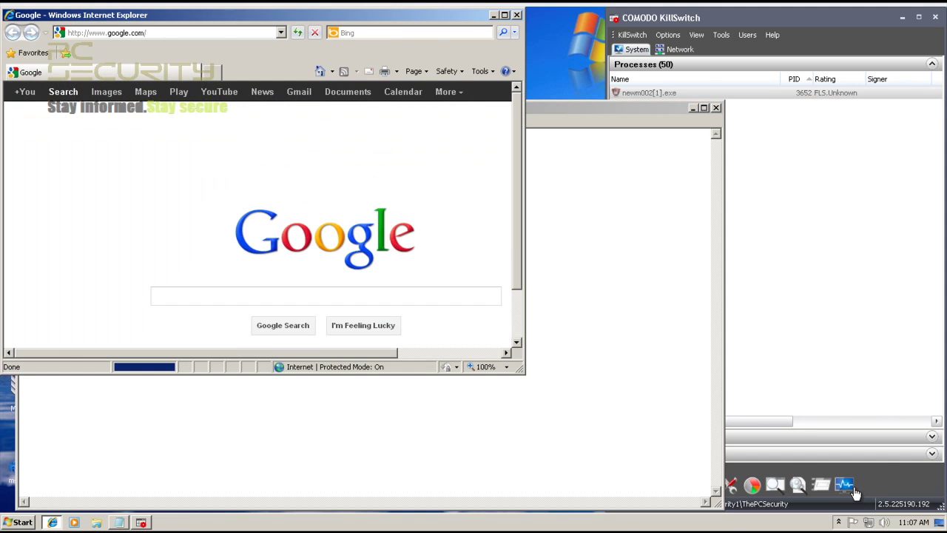
{"action": "left_click_drag", "start_coordinate": [544, 388], "coordinate": [721, 475]}
{"action": "key", "text": "alt+Tab"}
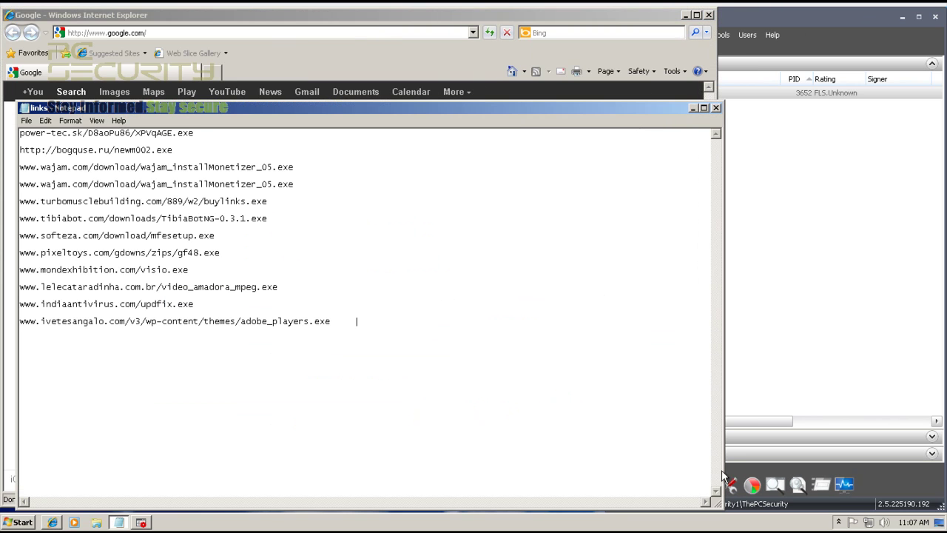
{"action": "triple_click", "coordinate": [200, 206]}
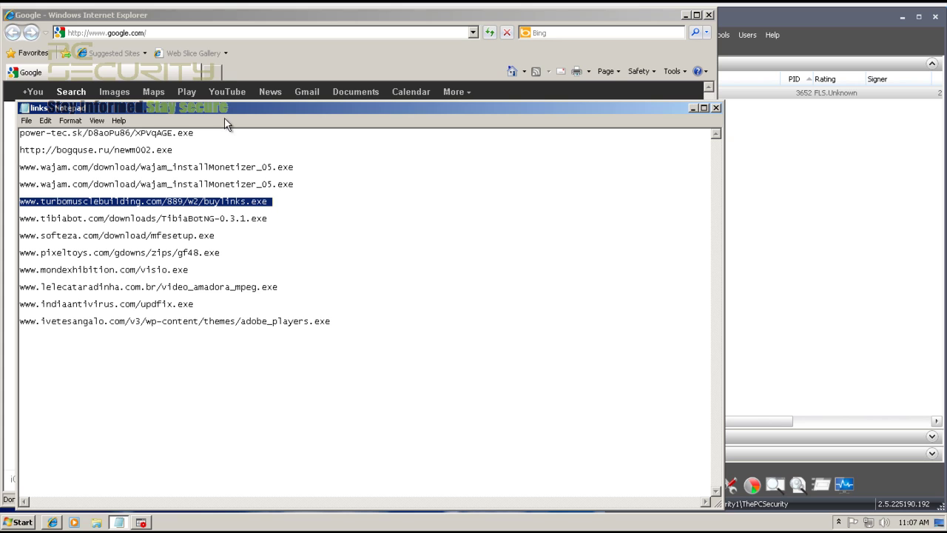
{"action": "left_click", "coordinate": [191, 33]}
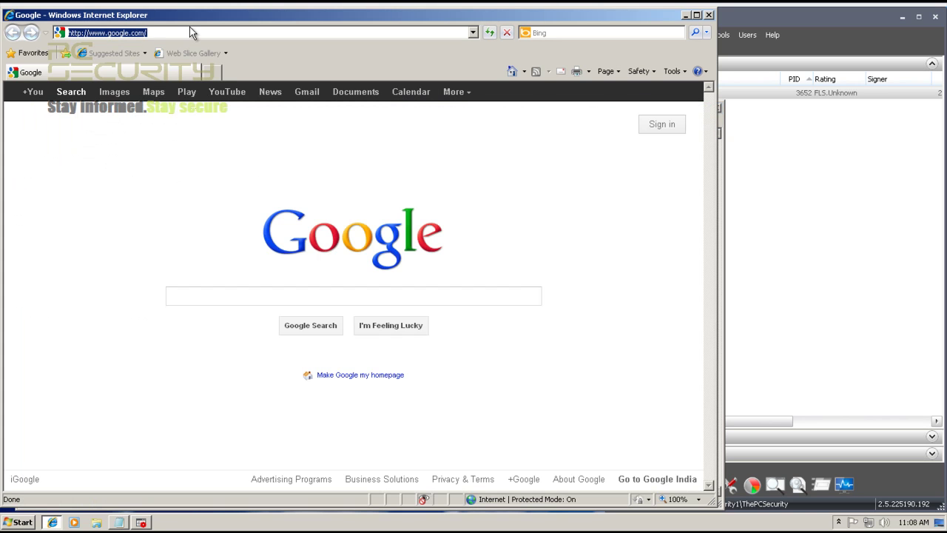
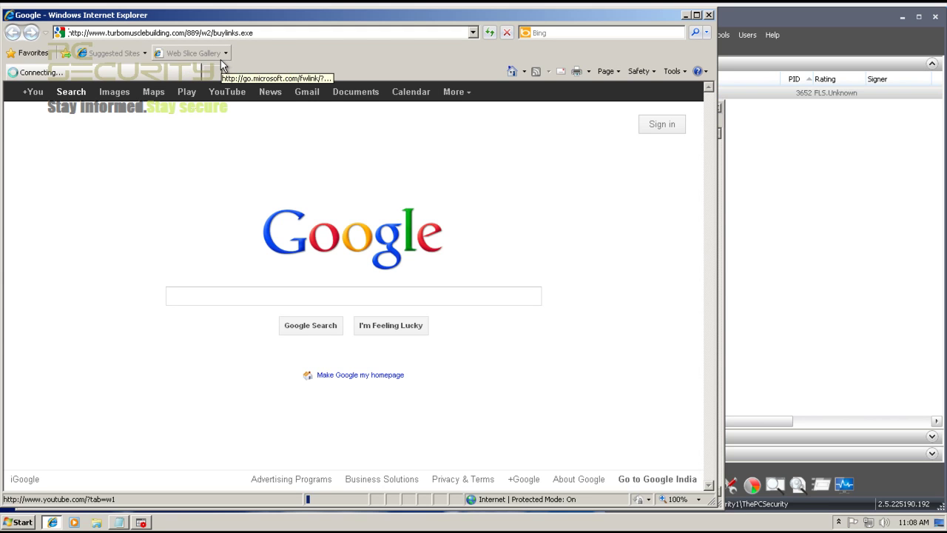
Narrow the COMODO KillSwitch window to reveal more of the browser
{"action": "left_click", "coordinate": [766, 96]}
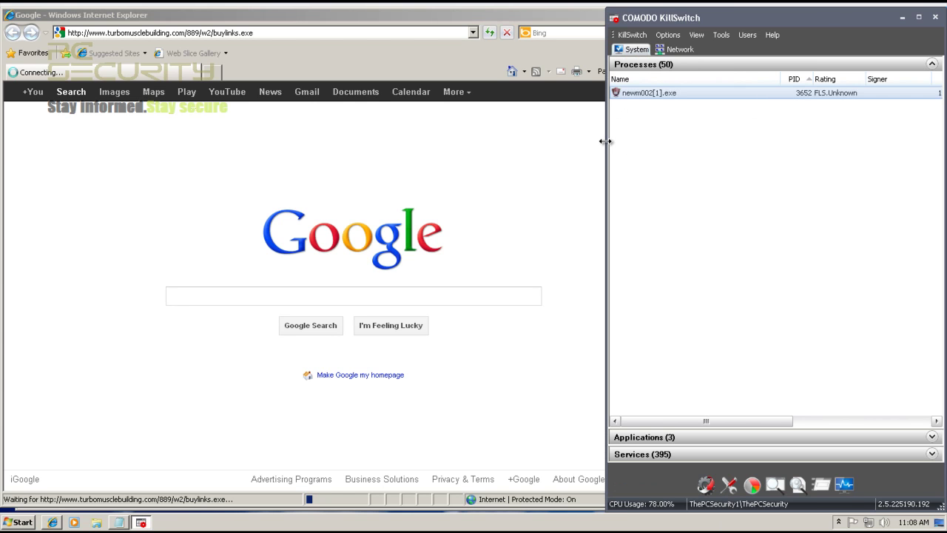
{"action": "left_click_drag", "start_coordinate": [606, 144], "coordinate": [669, 144]}
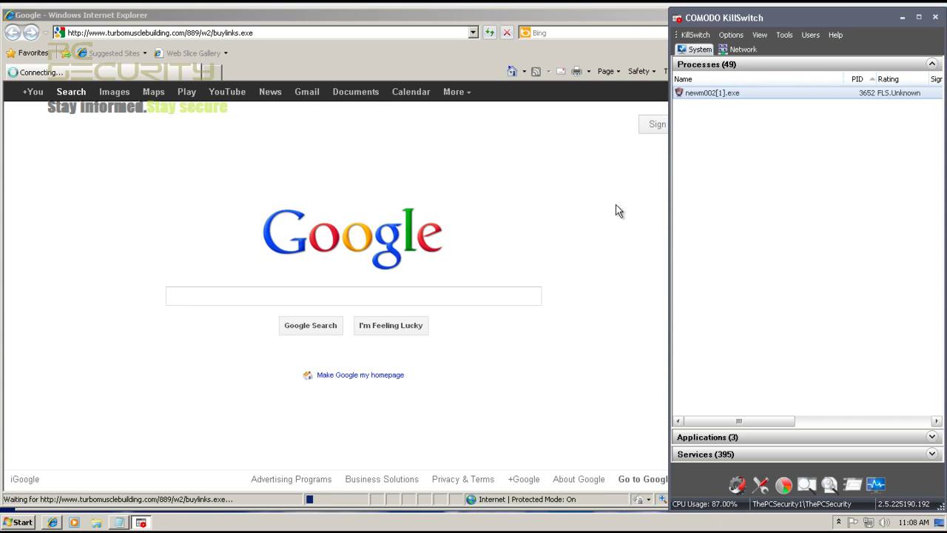
{"action": "left_click", "coordinate": [120, 523]}
{"action": "double_click", "coordinate": [178, 219]}
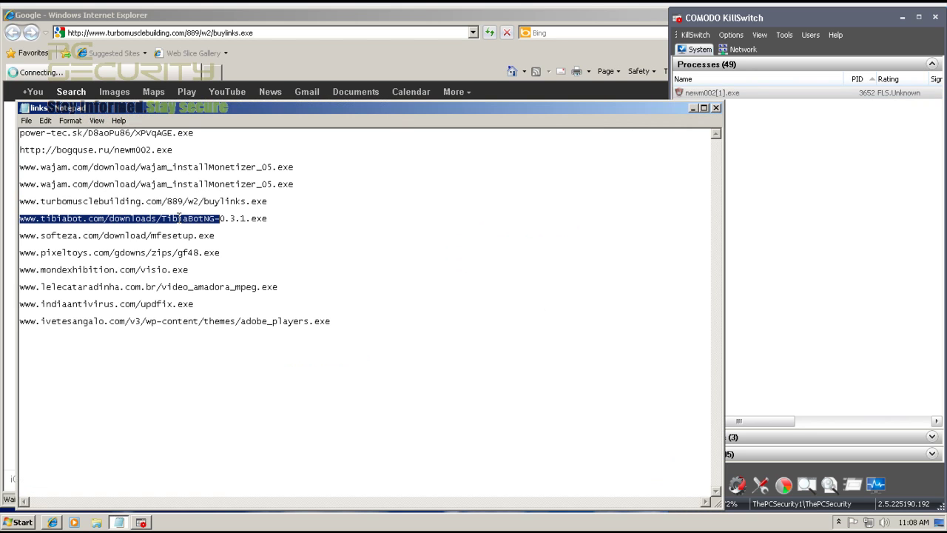
{"action": "left_click", "coordinate": [178, 218]}
{"action": "double_click", "coordinate": [21, 220]}
{"action": "key", "text": "ctrl+c"}
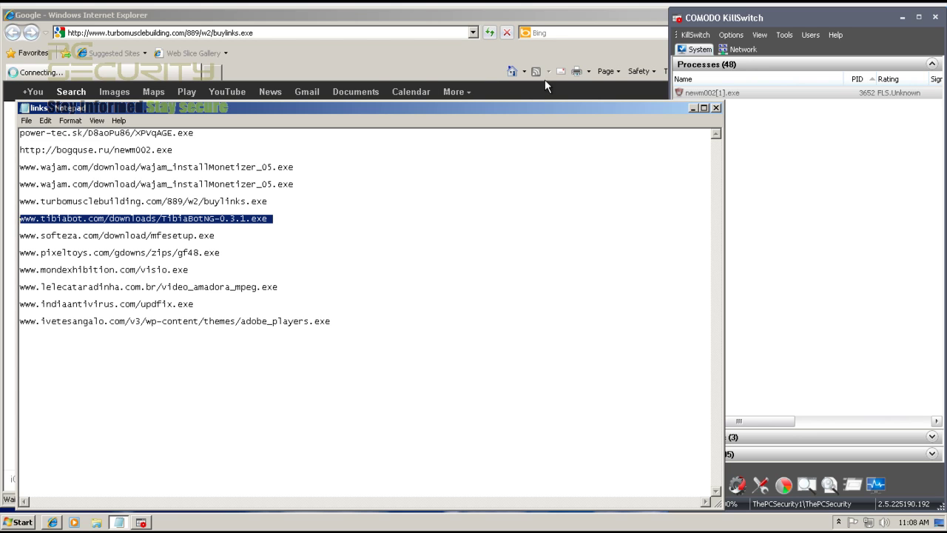
{"action": "left_click", "coordinate": [453, 54]}
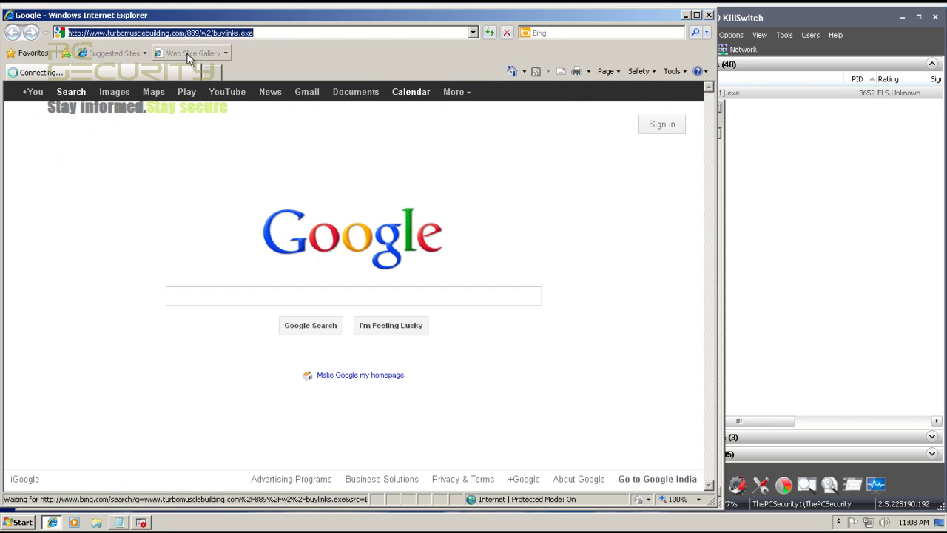
{"action": "left_click", "coordinate": [205, 72]}
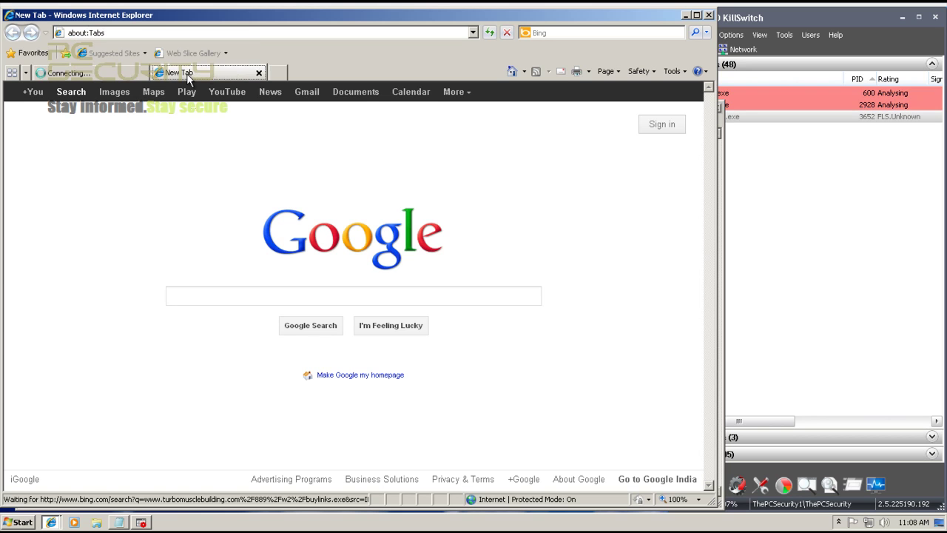
{"action": "left_click", "coordinate": [152, 33]}
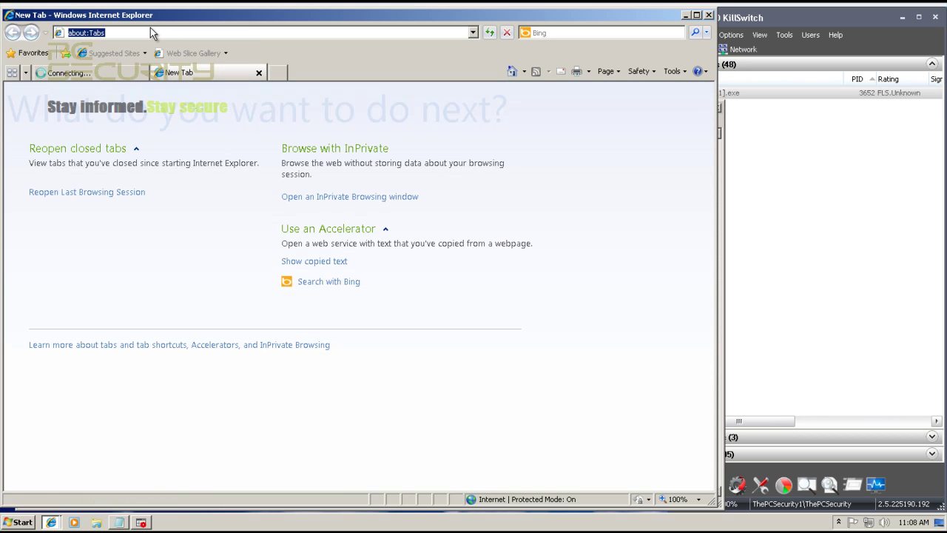
{"action": "key", "text": "ctrl+v"}
{"action": "key", "text": "Return"}
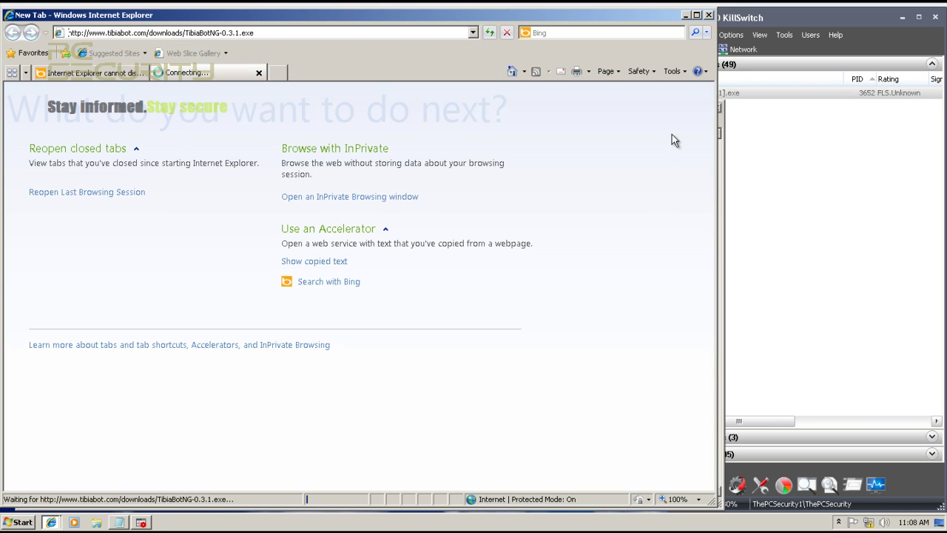
{"action": "left_click", "coordinate": [92, 74]}
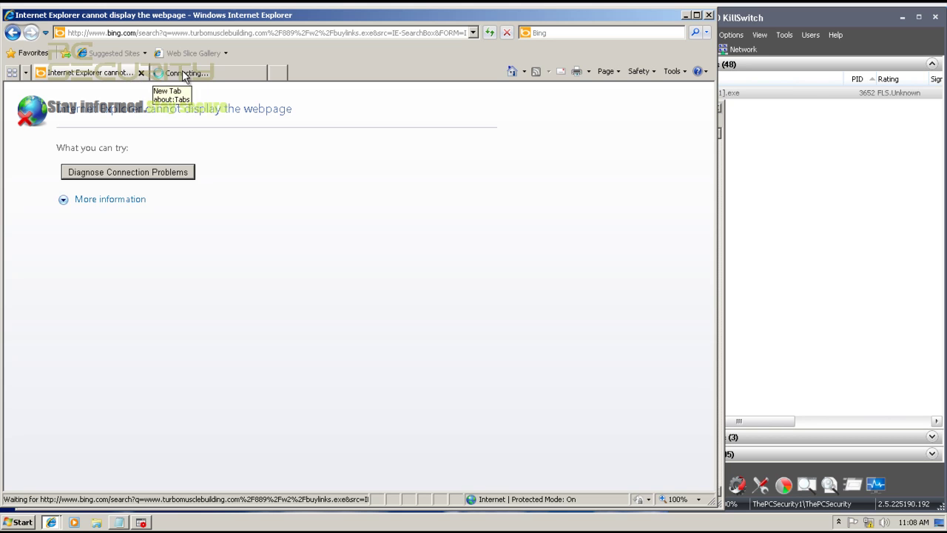
{"action": "left_click", "coordinate": [157, 74]}
{"action": "left_click", "coordinate": [111, 73]}
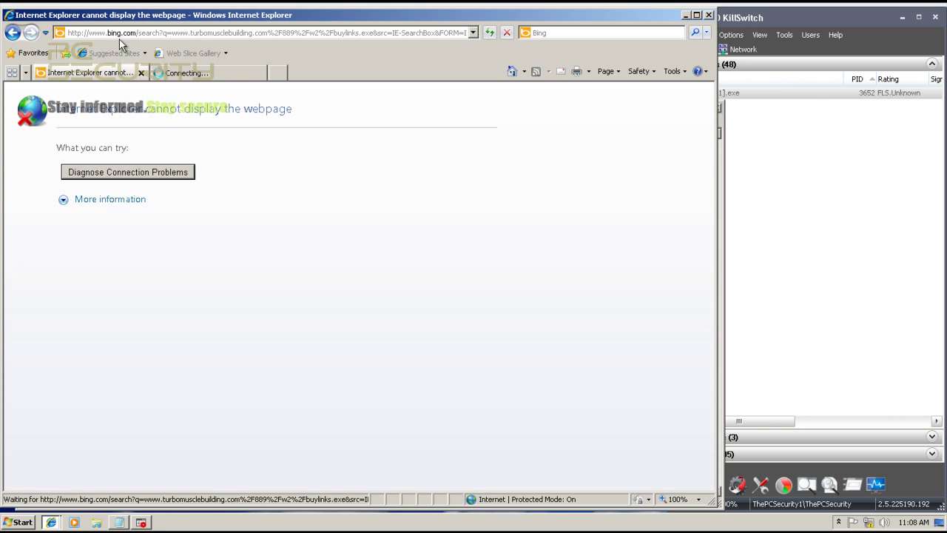
{"action": "left_click", "coordinate": [119, 523]}
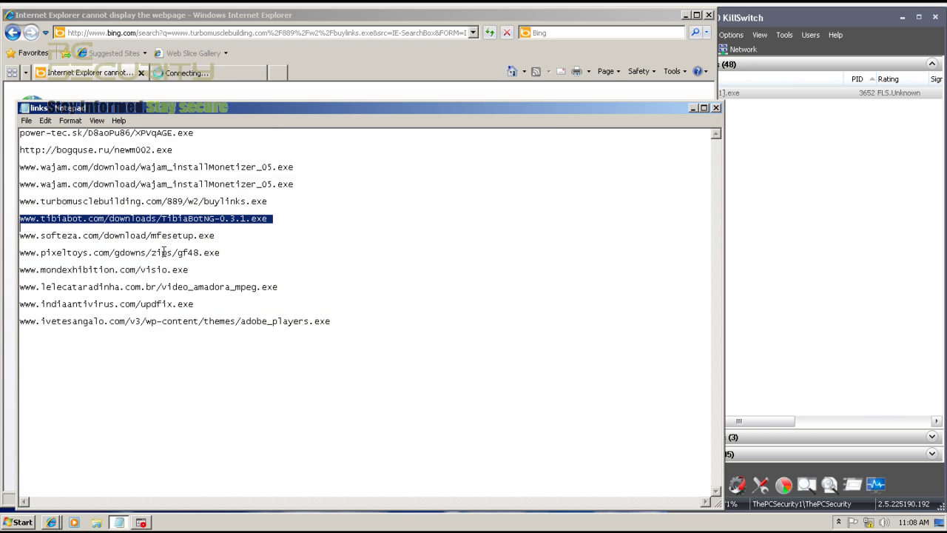
{"action": "triple_click", "coordinate": [182, 235]}
{"action": "key", "text": "ctrl+c"}
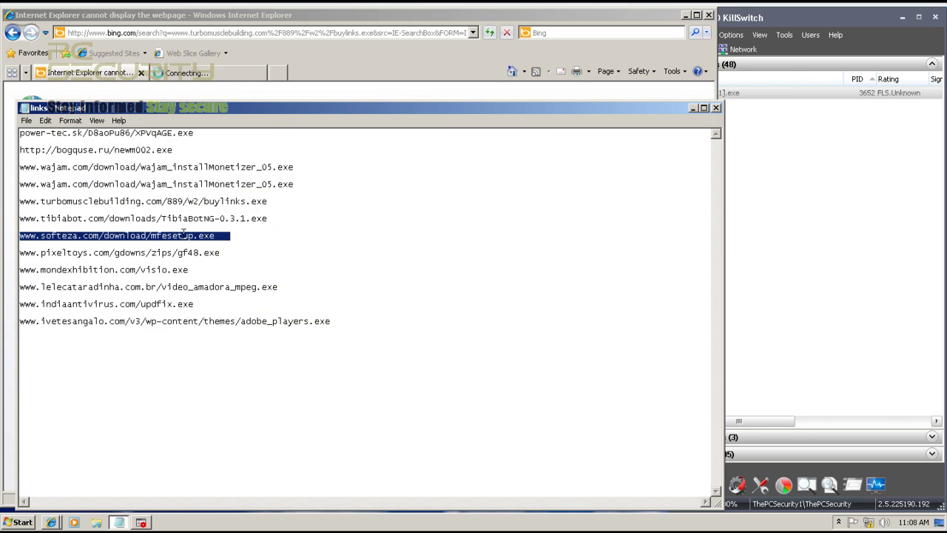
{"action": "left_click", "coordinate": [200, 77]}
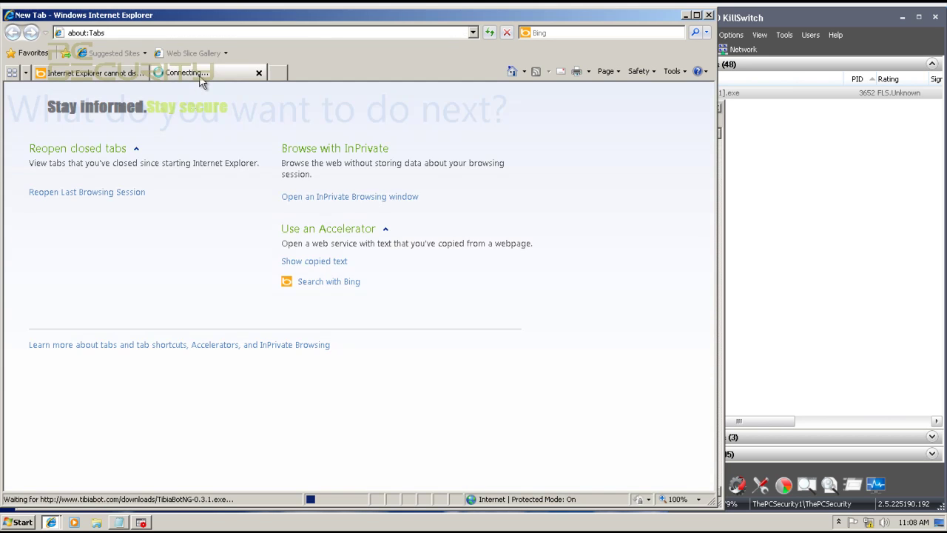
{"action": "left_click", "coordinate": [120, 73]}
{"action": "left_click", "coordinate": [120, 33]}
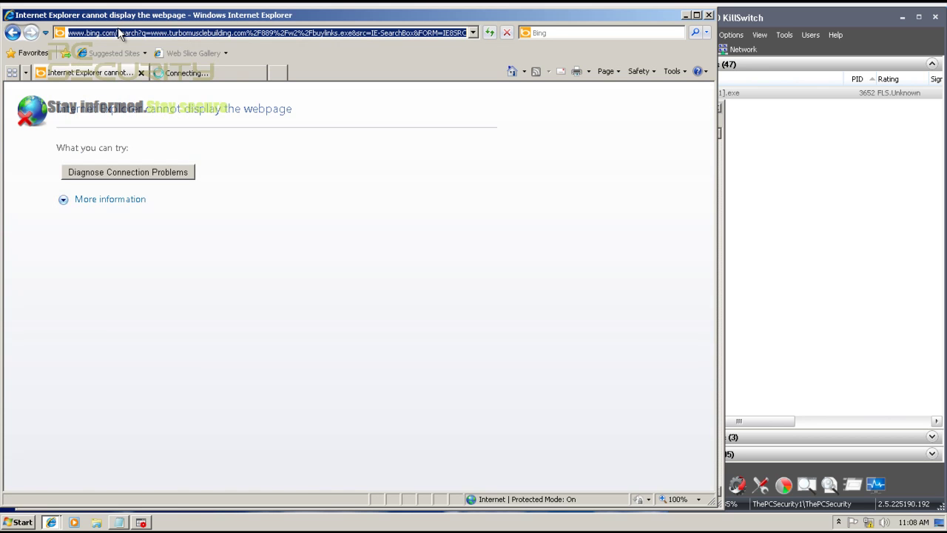
{"action": "key", "text": "ctrl+v"}
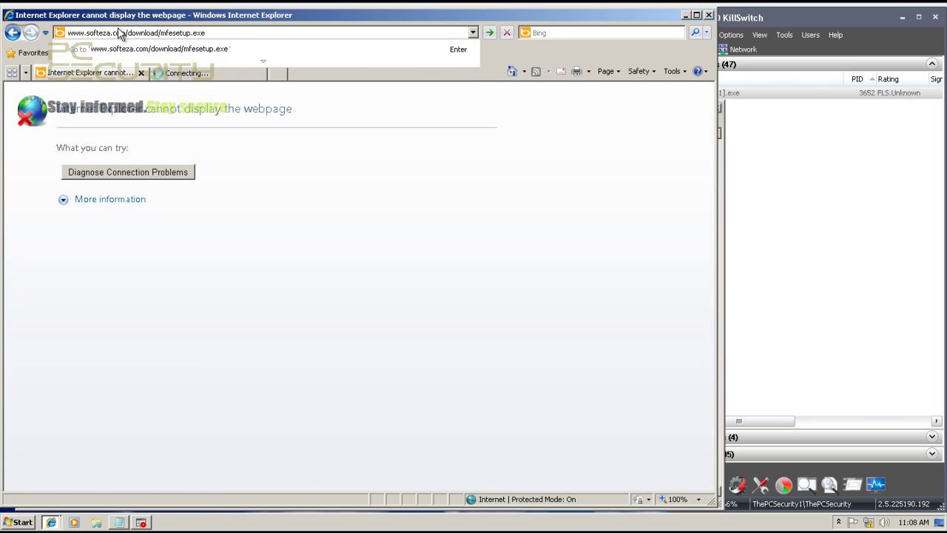
{"action": "key", "text": "Return"}
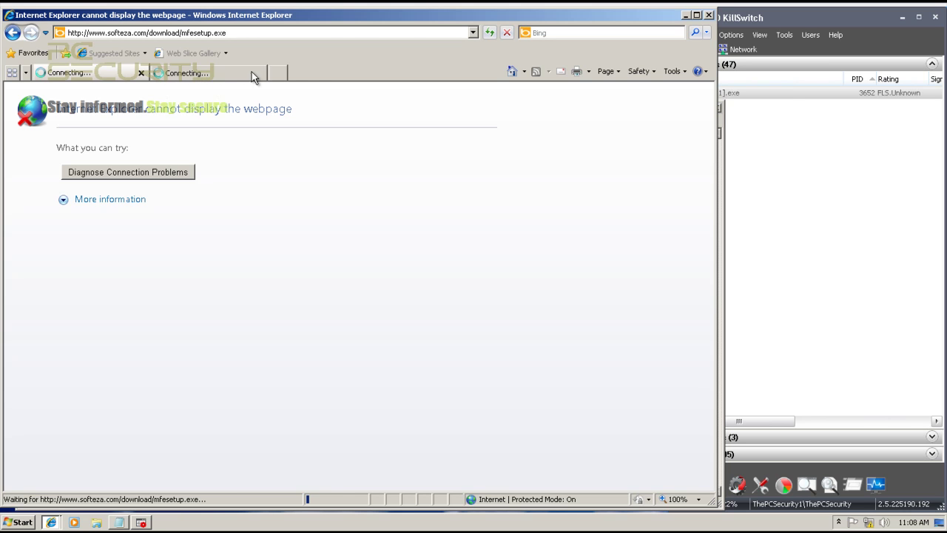
{"action": "left_click", "coordinate": [276, 71]}
{"action": "left_click", "coordinate": [306, 74]}
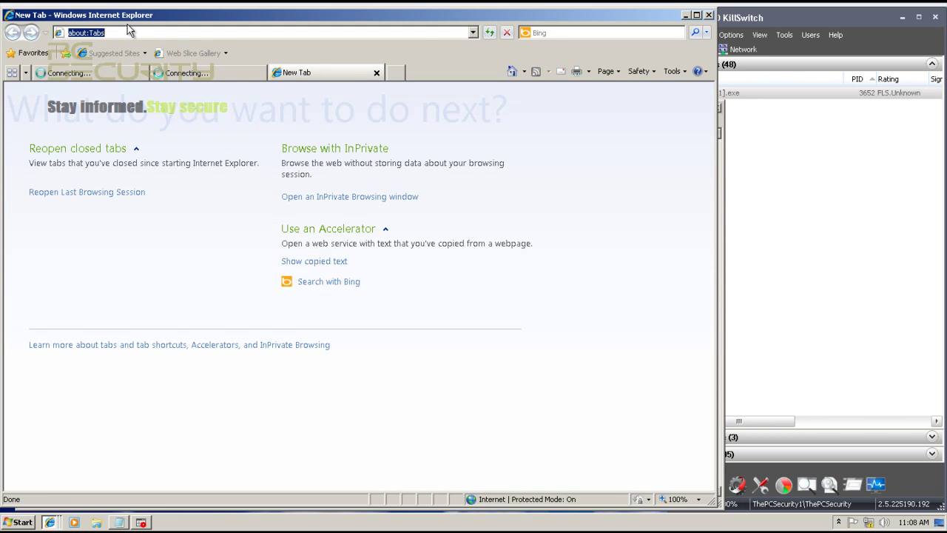
{"action": "type", "text": "g"}
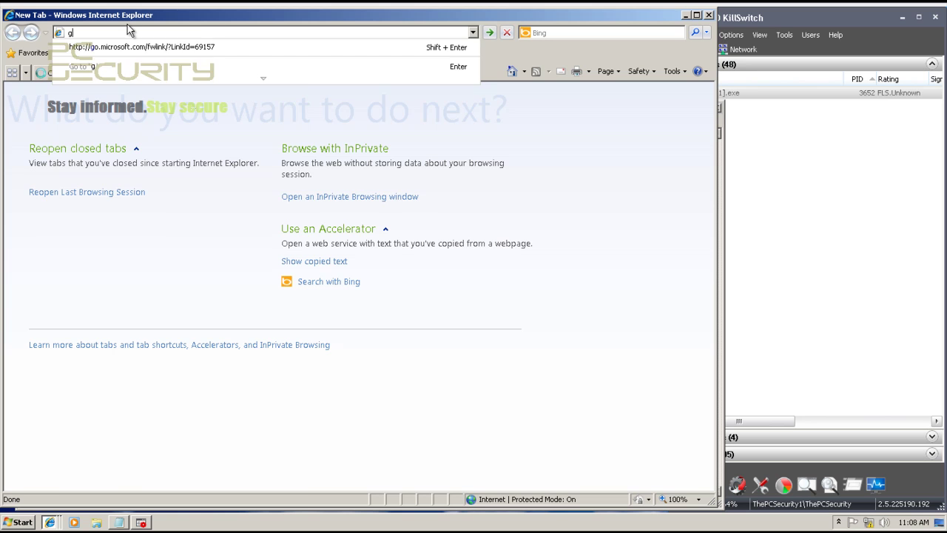
{"action": "key", "text": "shift+Return"}
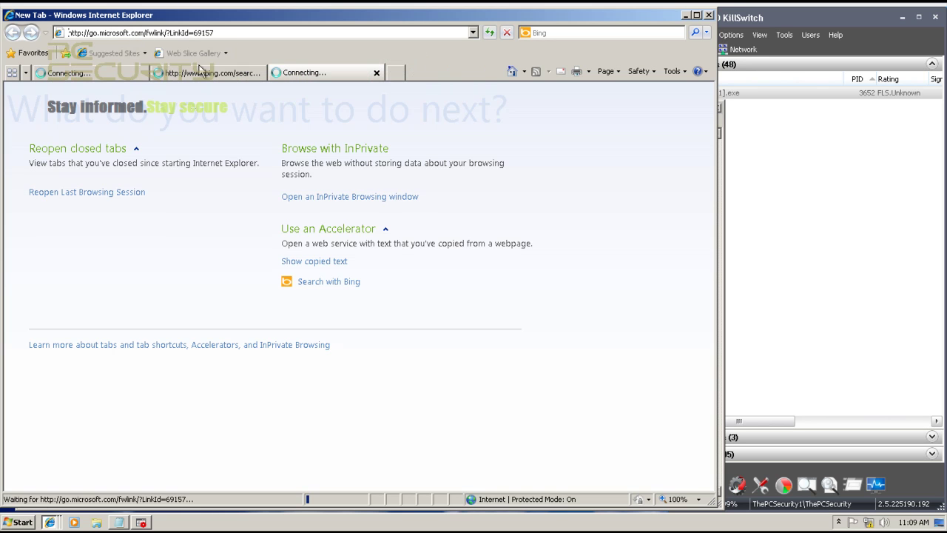
Check the loading state of the three tabs and close the one with the TibiaBot Bing search
{"action": "left_click", "coordinate": [214, 73]}
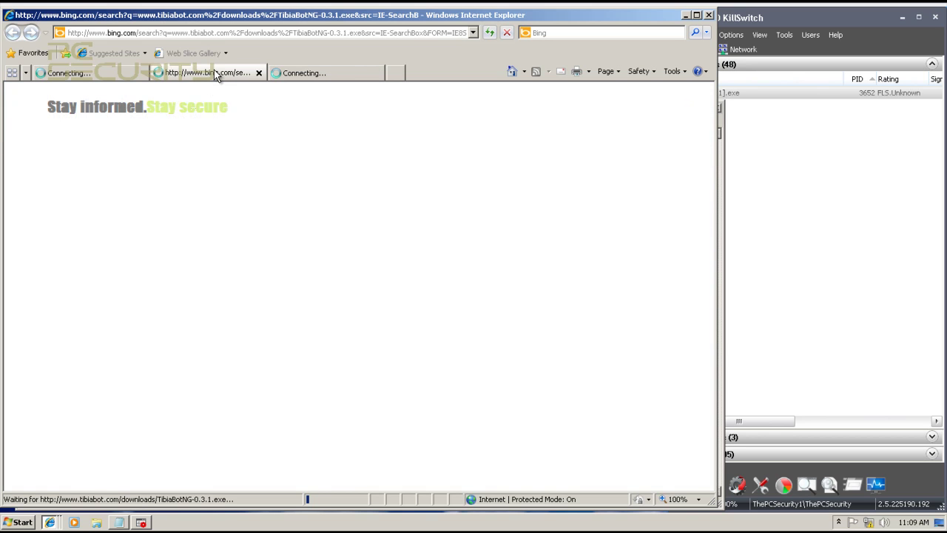
{"action": "left_click", "coordinate": [116, 75]}
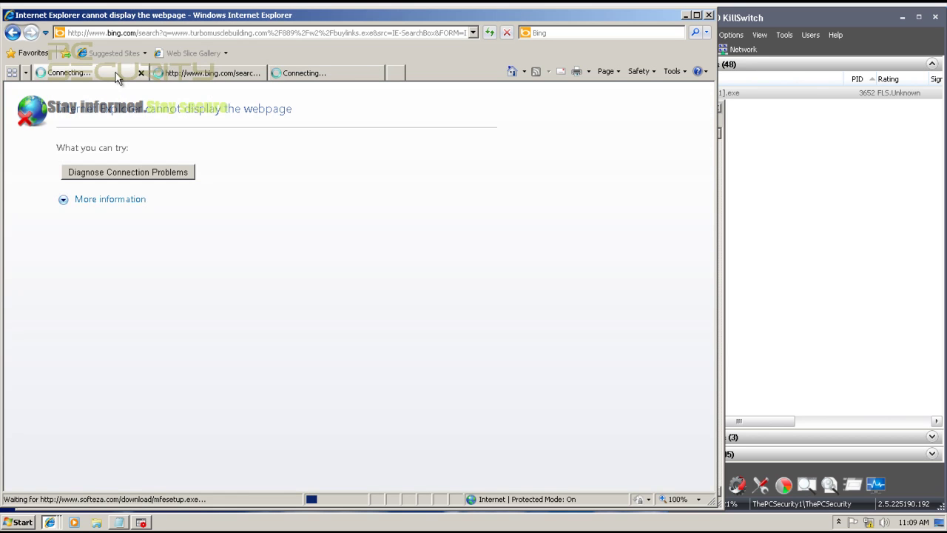
{"action": "left_click", "coordinate": [181, 75]}
{"action": "left_click", "coordinate": [296, 73]}
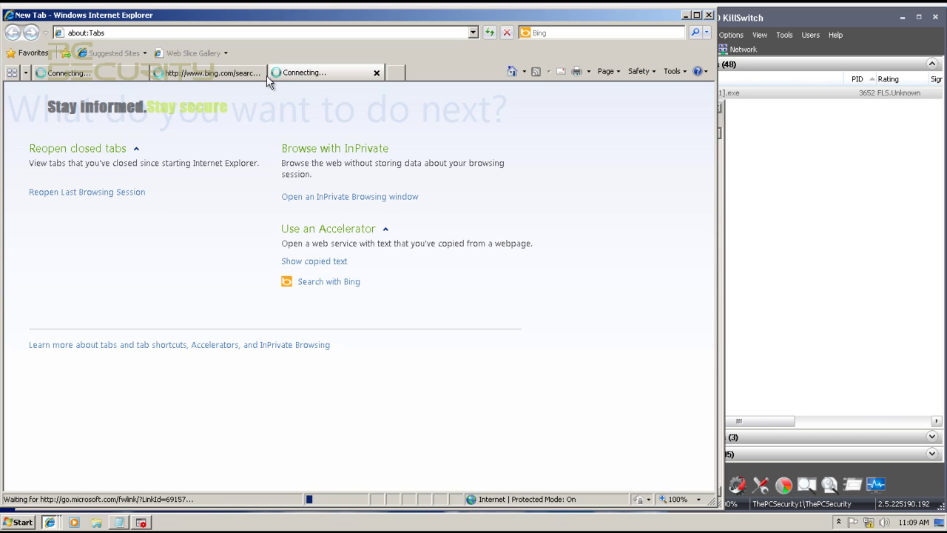
{"action": "left_click", "coordinate": [261, 76]}
{"action": "left_click", "coordinate": [260, 73]}
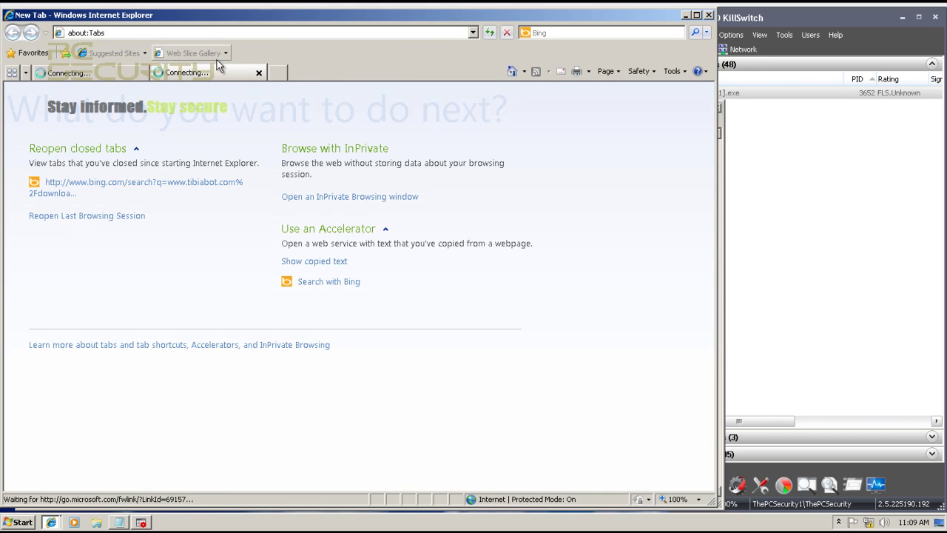
{"action": "left_click", "coordinate": [131, 33]}
{"action": "type", "text": "g"}
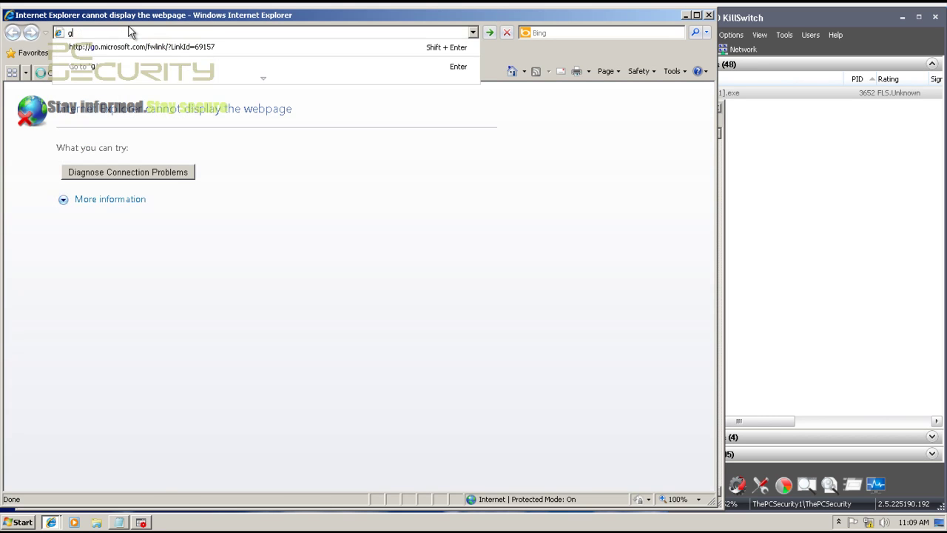
{"action": "type", "text": "oo"}
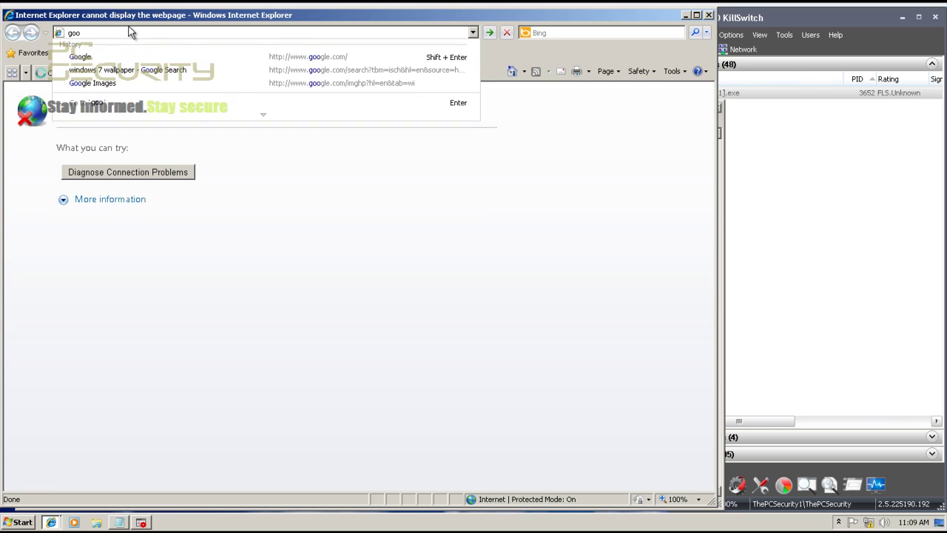
{"action": "key", "text": "Down"}
{"action": "key", "text": "Return"}
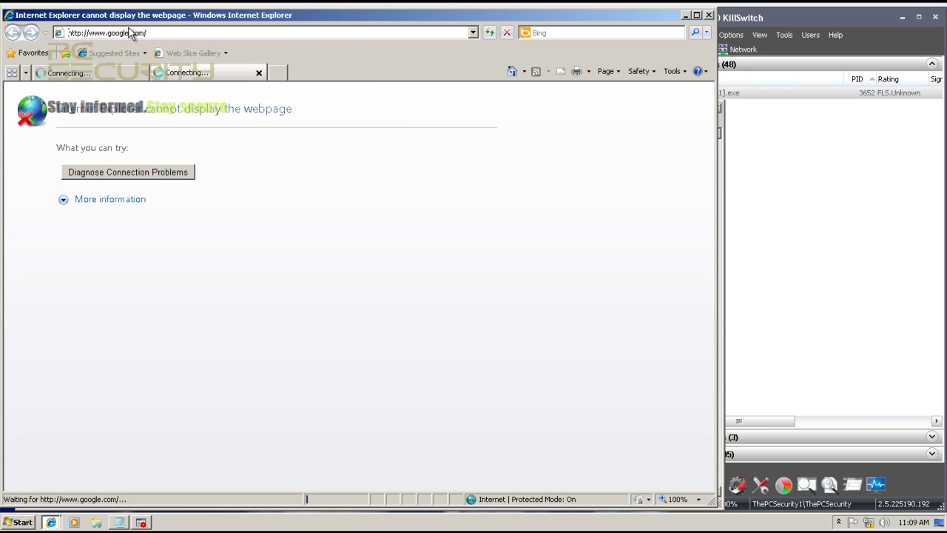
{"action": "left_click", "coordinate": [279, 71]}
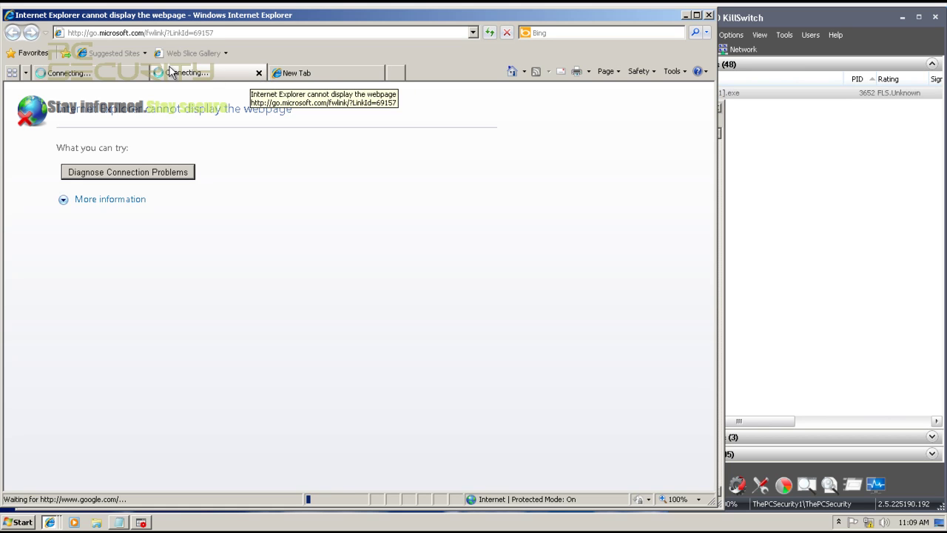
{"action": "left_click", "coordinate": [258, 74]}
{"action": "left_click", "coordinate": [100, 34]}
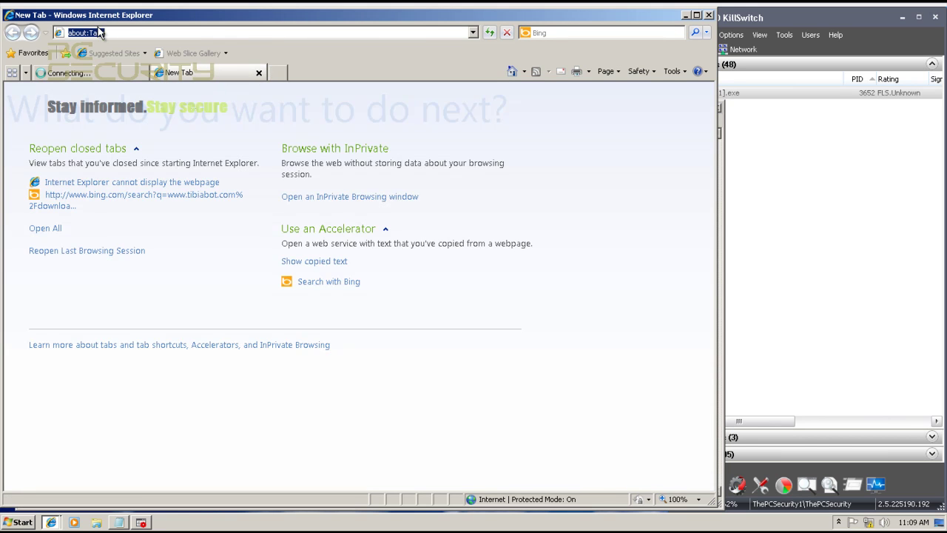
{"action": "type", "text": "g"}
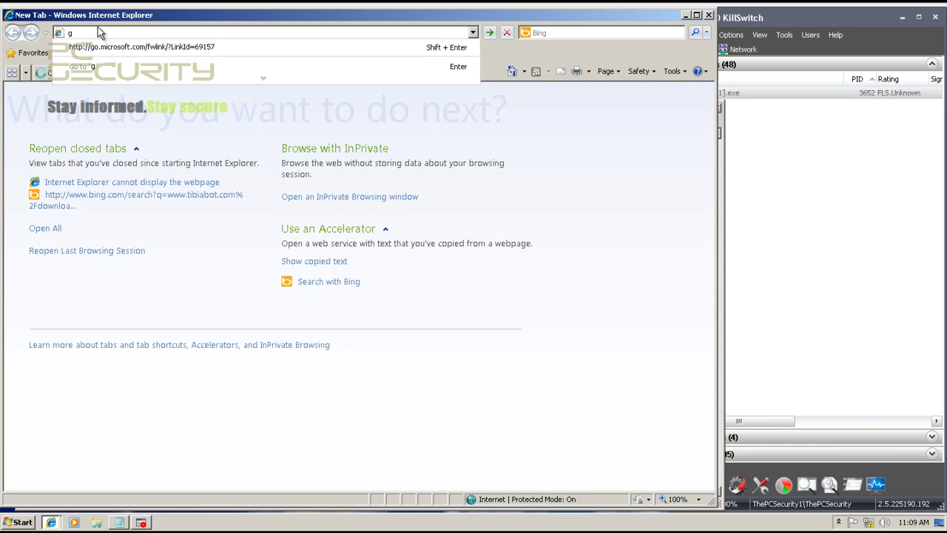
{"action": "type", "text": "oo"}
{"action": "key", "text": "Down"}
{"action": "key", "text": "Return"}
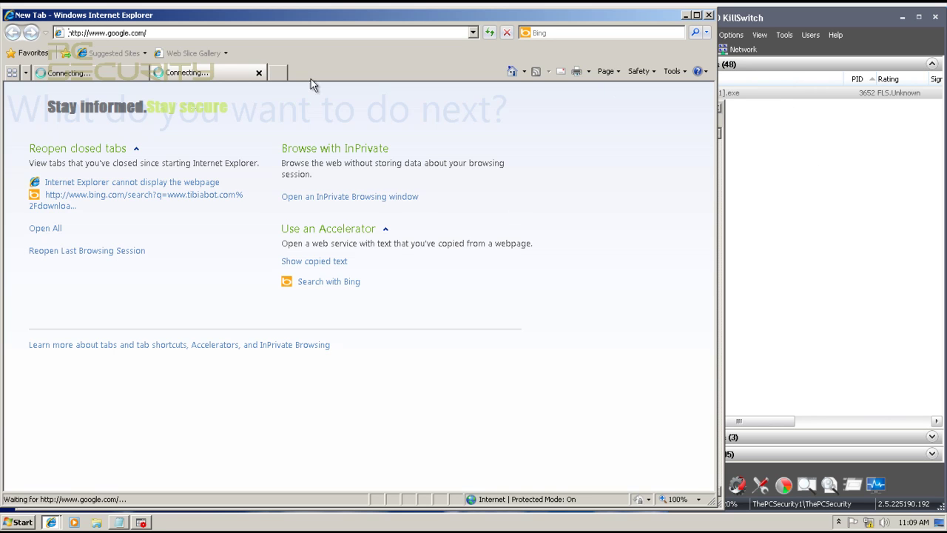
Close the Internet Explorer windows with all their tabs and minimize the links file
{"action": "left_click", "coordinate": [708, 15]}
{"action": "left_click", "coordinate": [336, 265]}
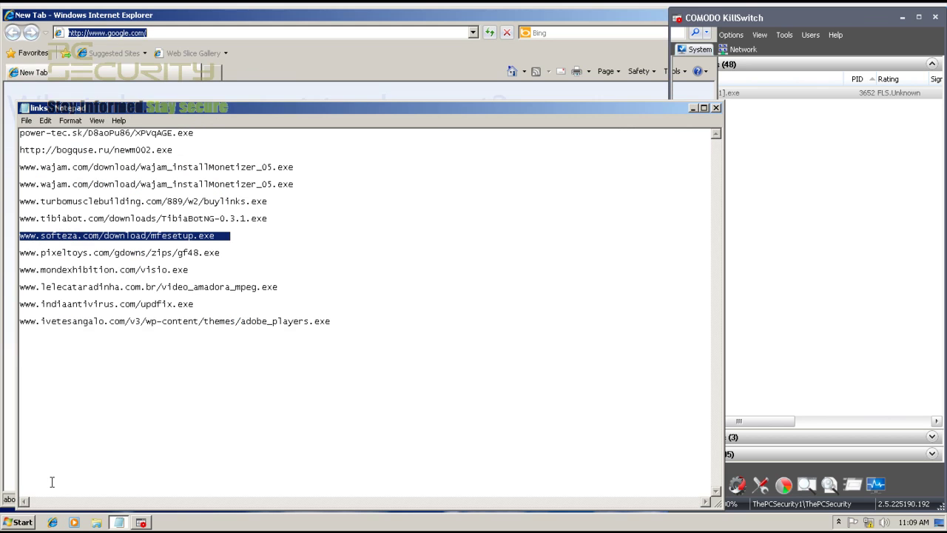
{"action": "left_click", "coordinate": [694, 109]}
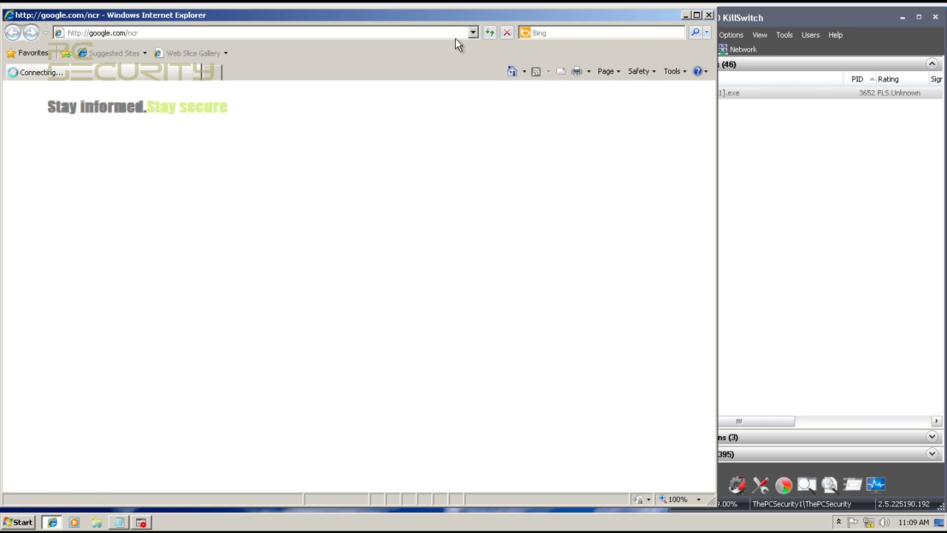
{"action": "left_click", "coordinate": [708, 16]}
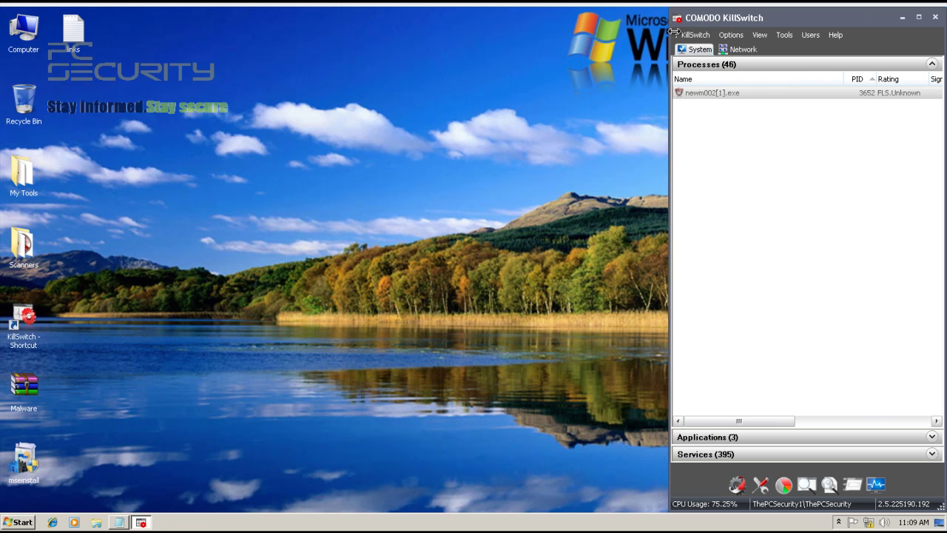
{"action": "left_click", "coordinate": [18, 523]}
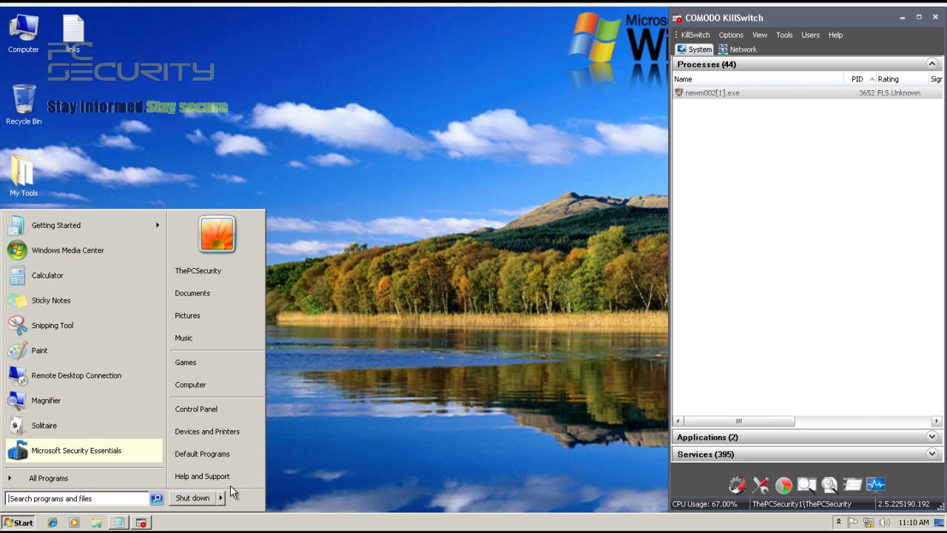
{"action": "left_click", "coordinate": [506, 324]}
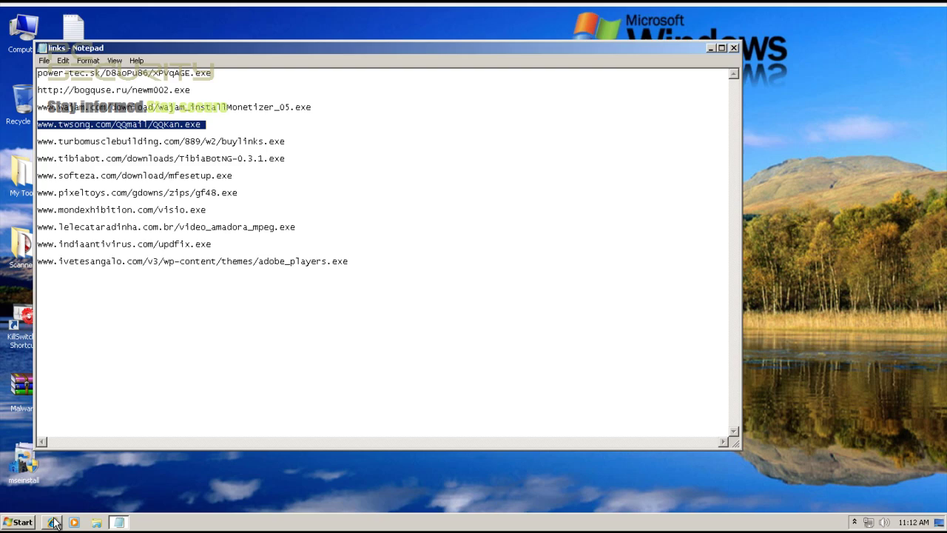
{"action": "left_click", "coordinate": [53, 522]}
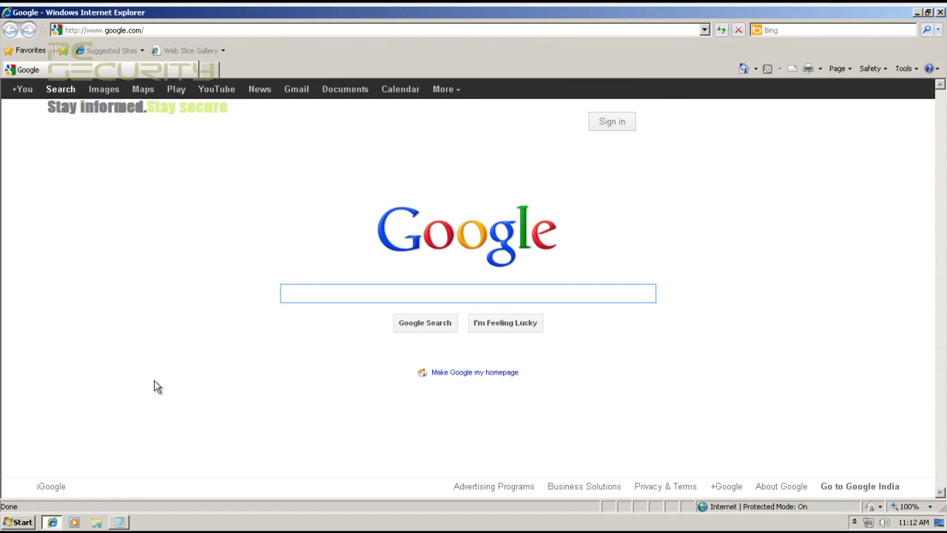
{"action": "left_click", "coordinate": [176, 30]}
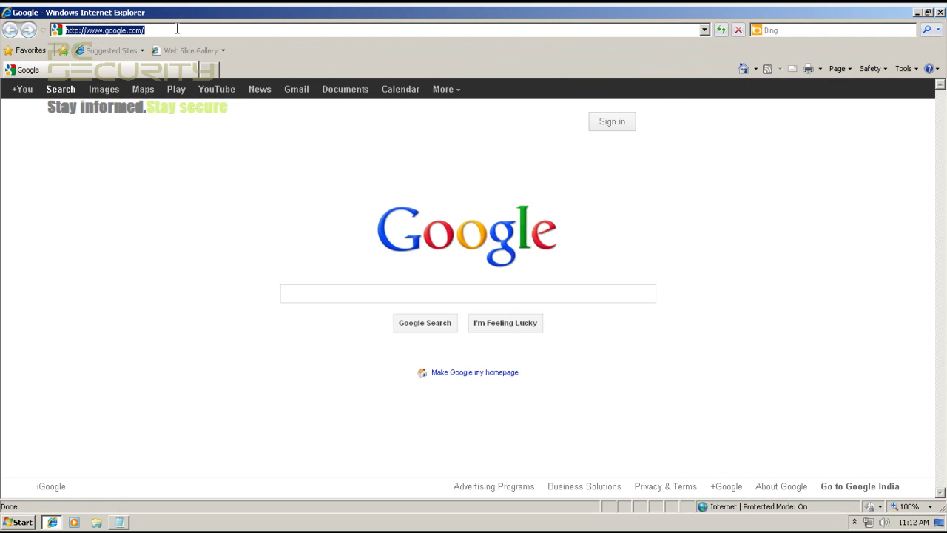
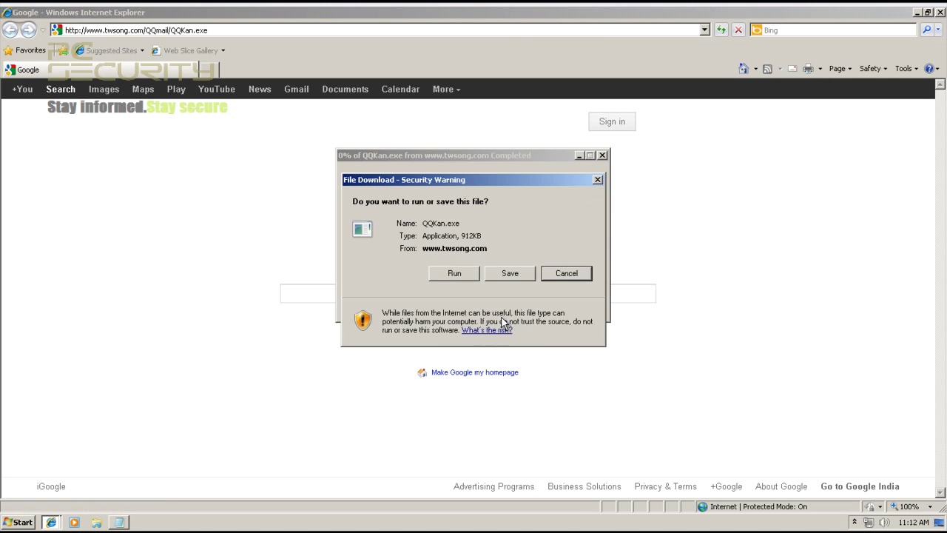
{"action": "left_click", "coordinate": [454, 273]}
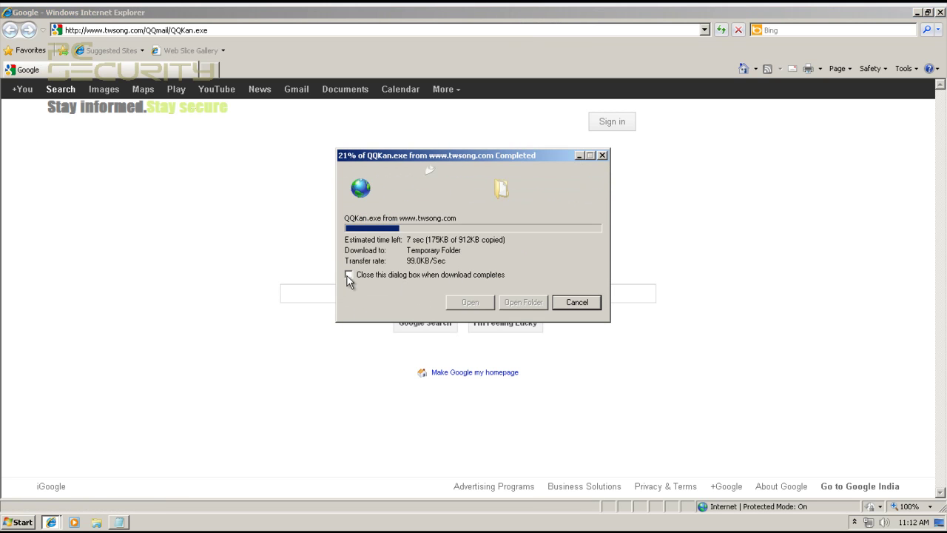
Open the Microsoft Security Essentials window during the QQKan.exe download
{"action": "left_click", "coordinate": [855, 521]}
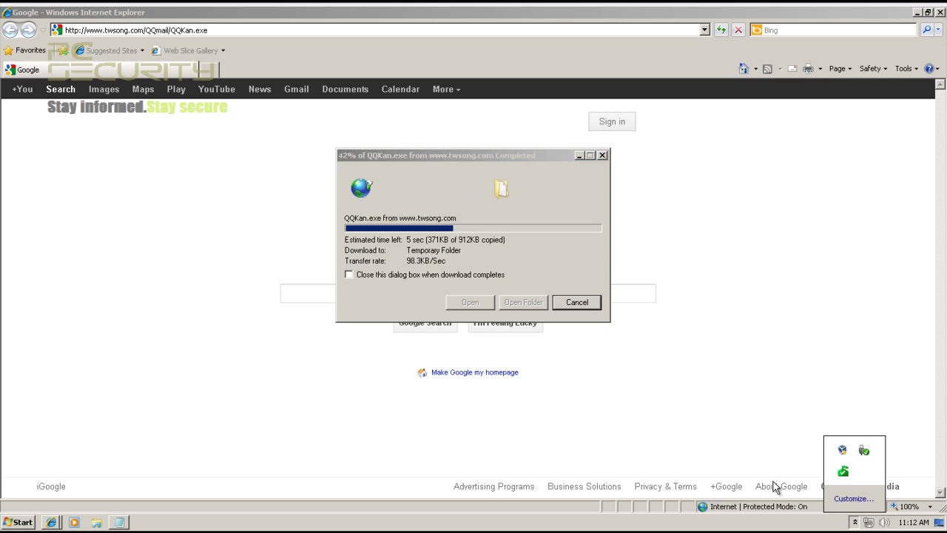
{"action": "double_click", "coordinate": [843, 472]}
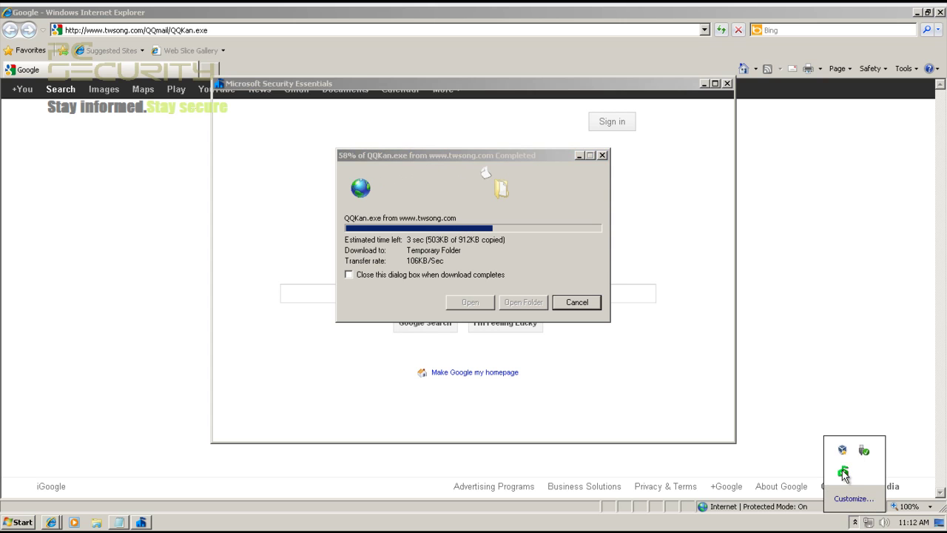
Close the Security Essentials window, allow QQKan[1].exe to make changes to the computer and close the crashed QQ program
{"action": "left_click", "coordinate": [727, 84]}
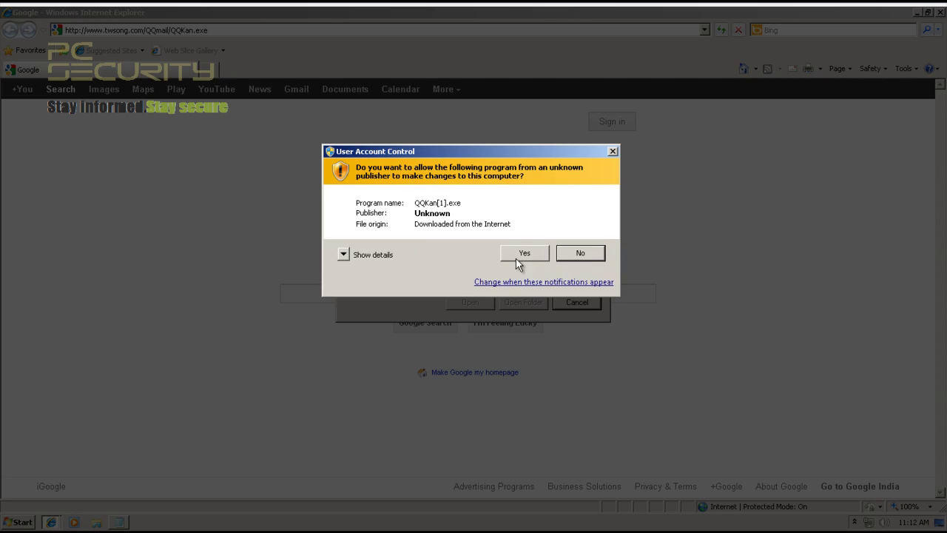
{"action": "left_click", "coordinate": [515, 252]}
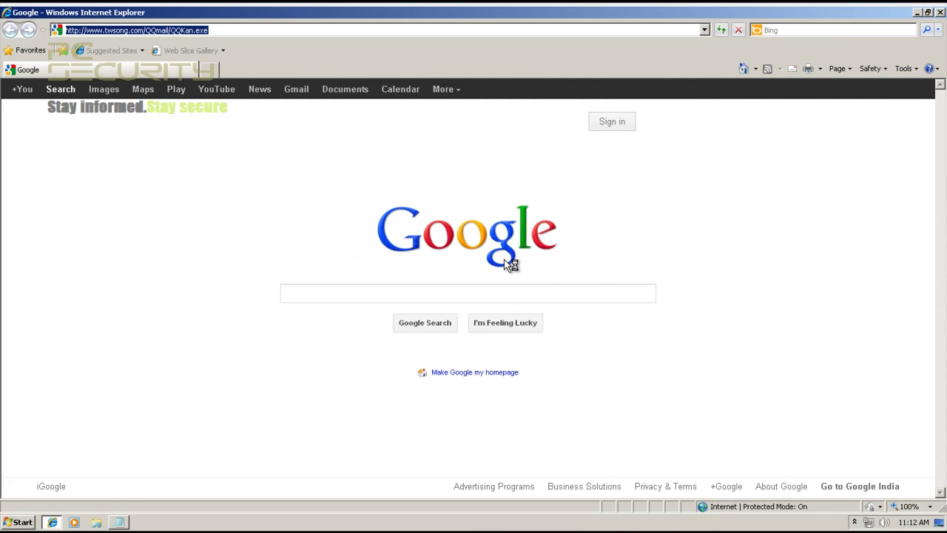
{"action": "left_click", "coordinate": [118, 522]}
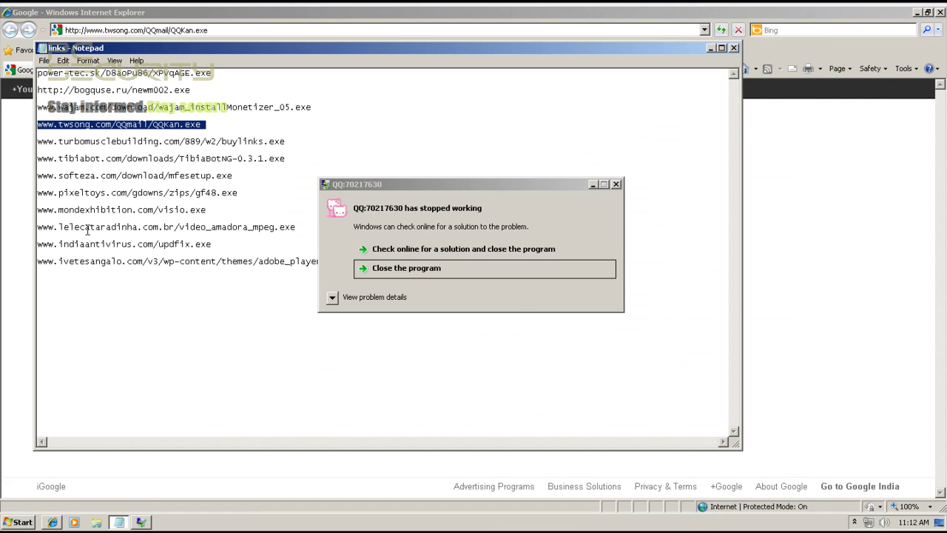
{"action": "left_click", "coordinate": [430, 275]}
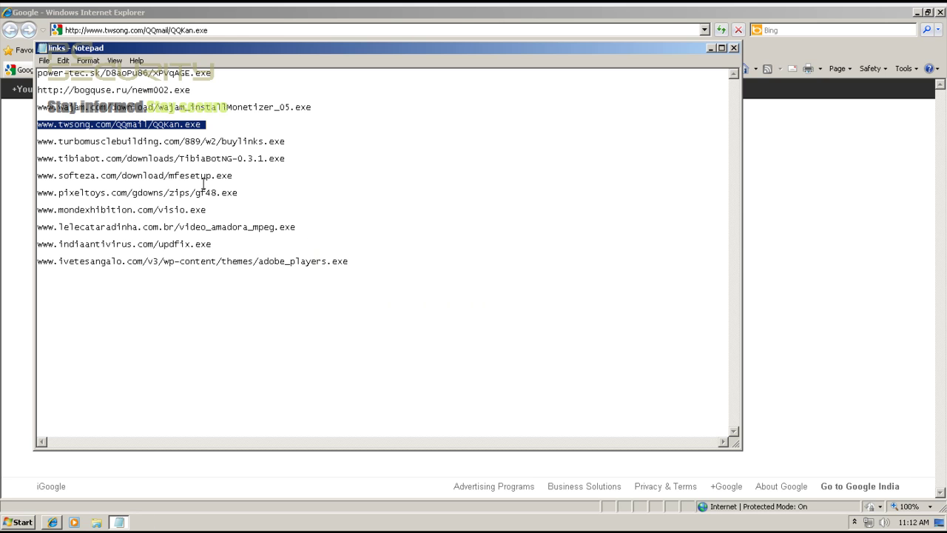
{"action": "left_click", "coordinate": [219, 148]}
{"action": "double_click", "coordinate": [222, 142]}
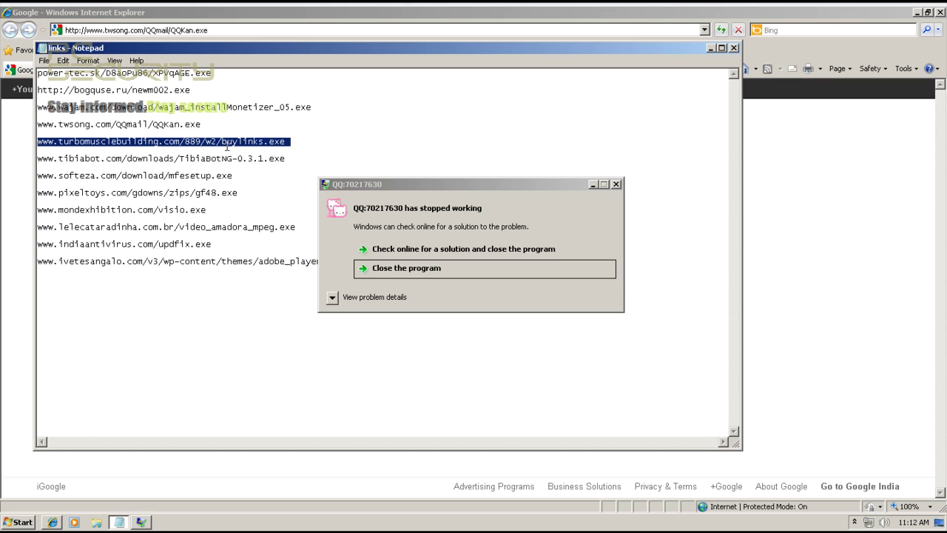
{"action": "left_click", "coordinate": [444, 272]}
{"action": "left_click", "coordinate": [108, 32]}
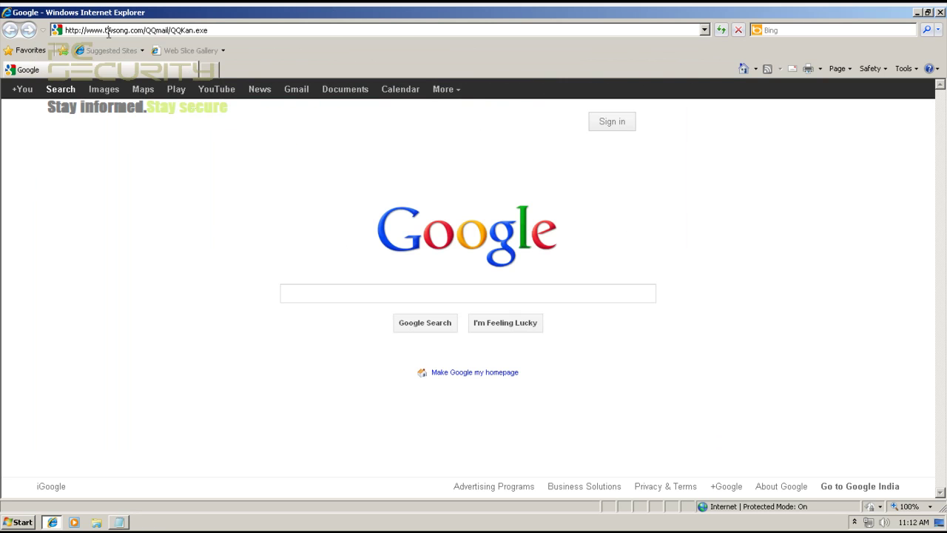
{"action": "left_click", "coordinate": [108, 33]}
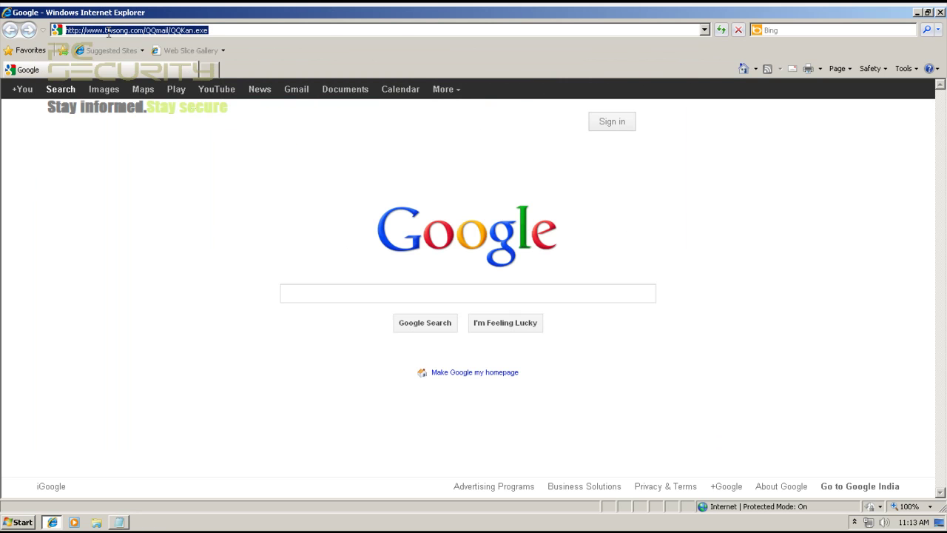
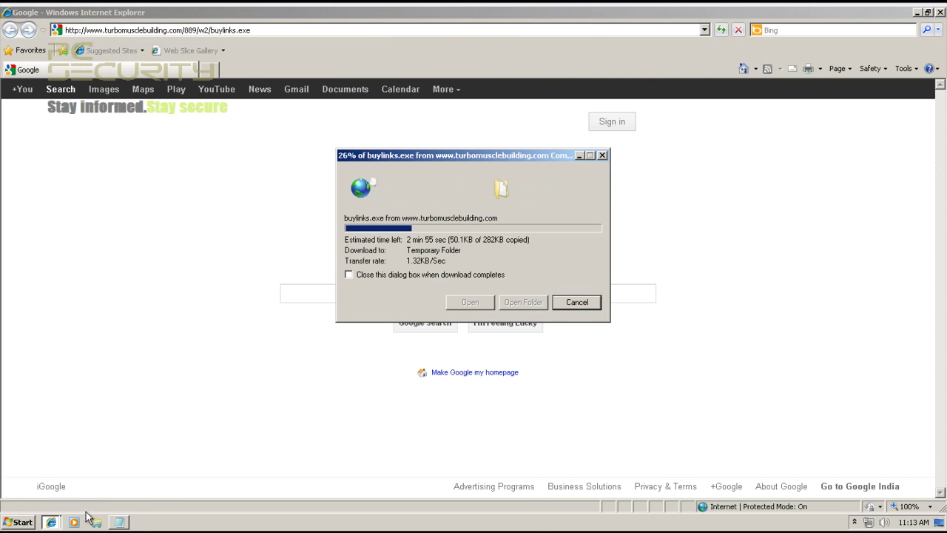
{"action": "key", "text": "alt+Tab"}
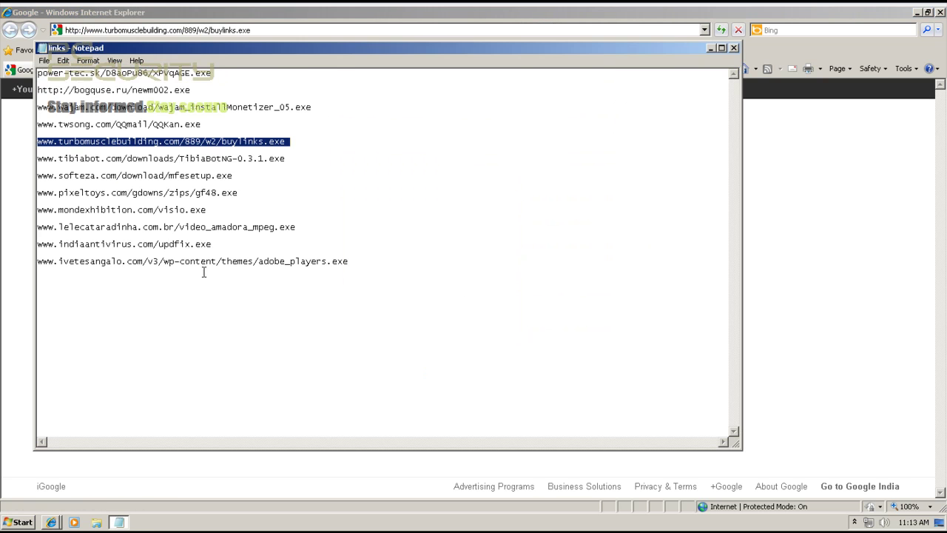
{"action": "left_click", "coordinate": [222, 160]}
{"action": "left_click_drag", "start_coordinate": [300, 160], "coordinate": [47, 160]}
{"action": "left_click", "coordinate": [47, 160]}
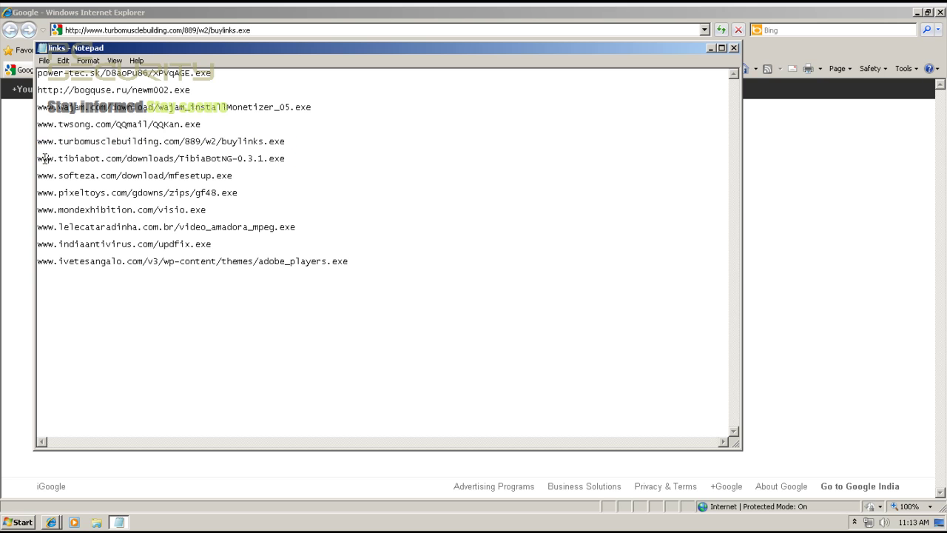
{"action": "left_click_drag", "start_coordinate": [307, 156], "coordinate": [34, 158]}
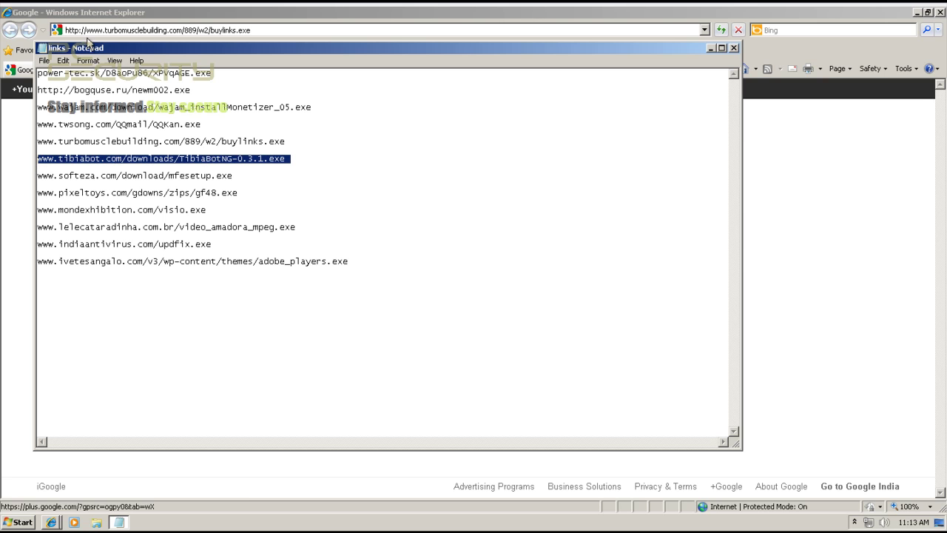
{"action": "left_click", "coordinate": [94, 31]}
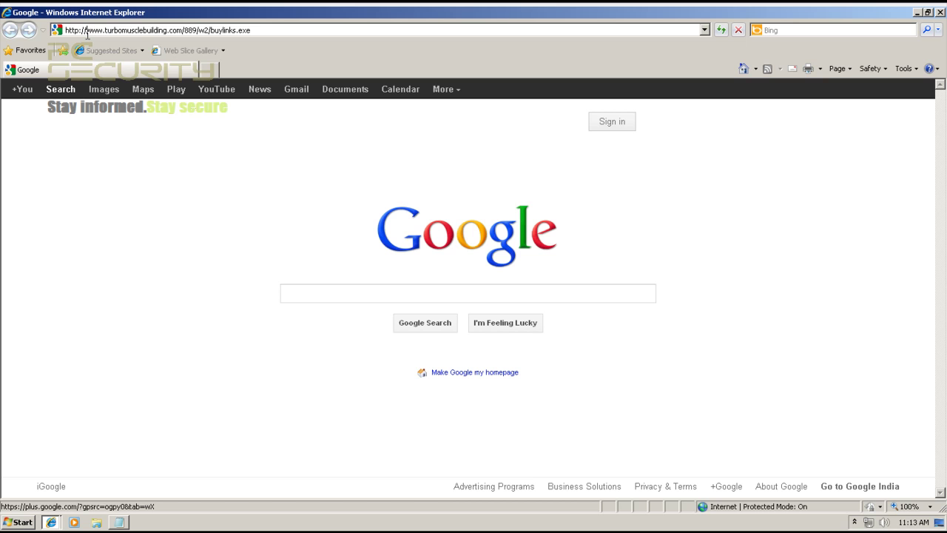
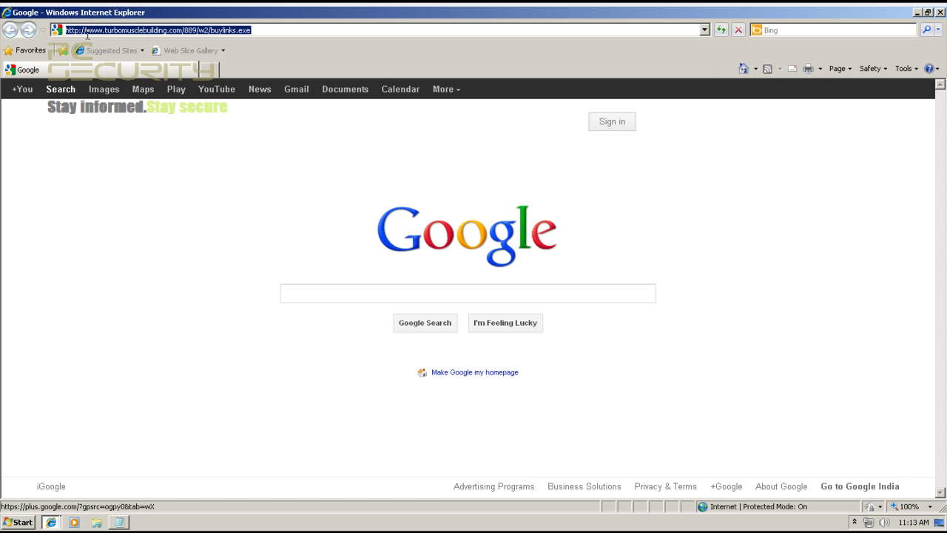
{"action": "type", "text": "www.tibiabot.com/downloads/TibiaBotNG-0.3.1.exe"}
{"action": "key", "text": "Return"}
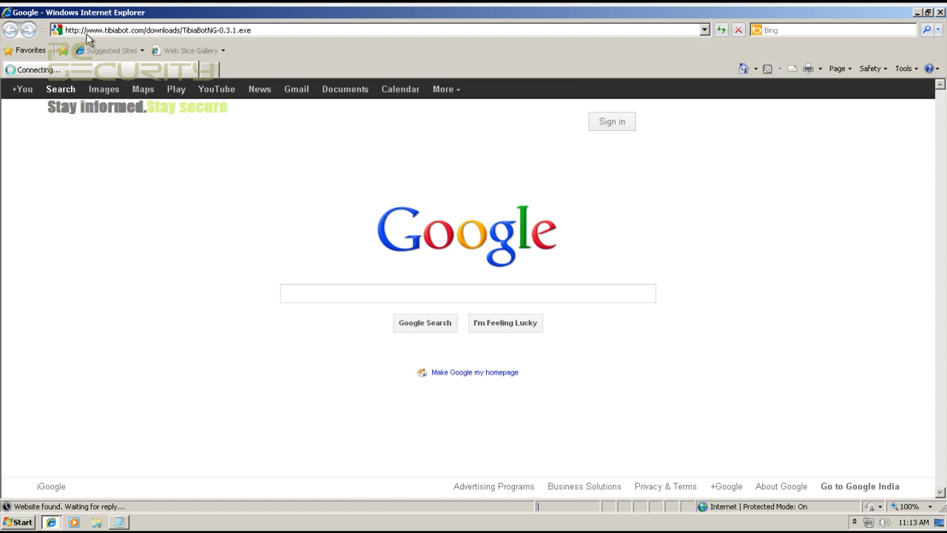
{"action": "left_click", "coordinate": [454, 273]}
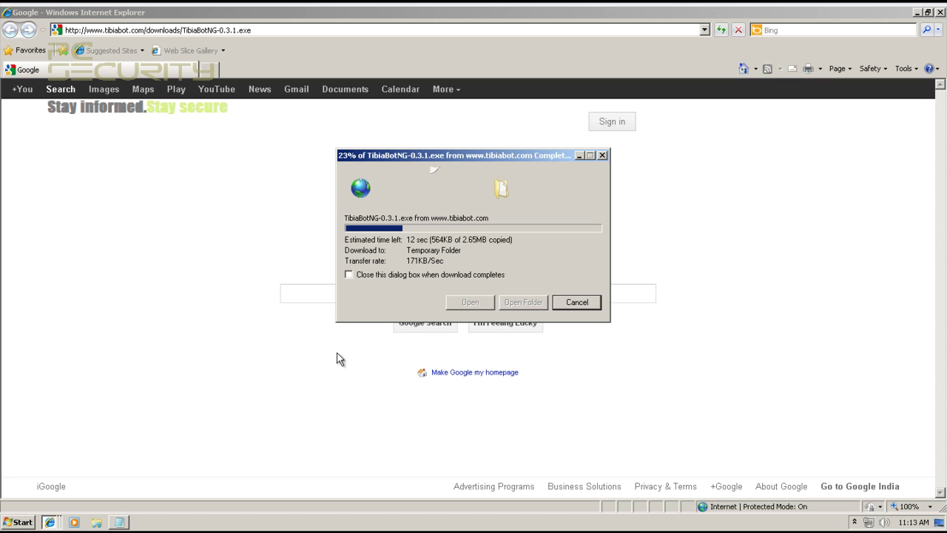
Bring up the pending buylinks.exe download and confirm running it despite the unverified publisher
{"action": "left_click", "coordinate": [121, 521]}
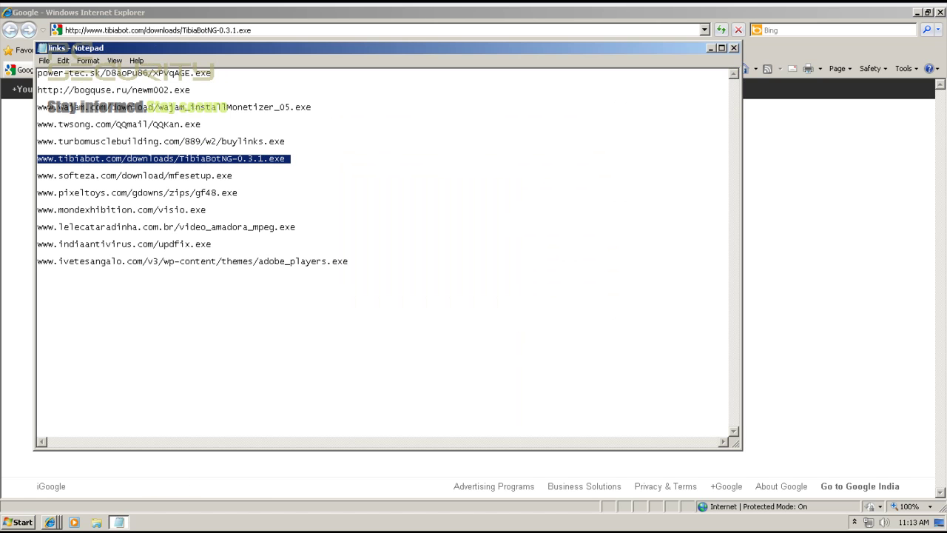
{"action": "left_click", "coordinate": [50, 522]}
{"action": "left_click", "coordinate": [118, 474]}
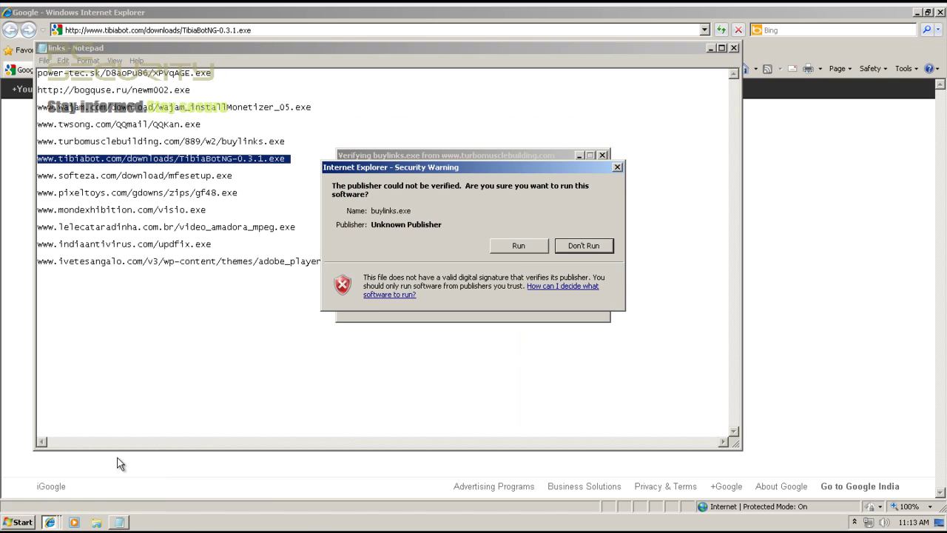
{"action": "left_click", "coordinate": [519, 246]}
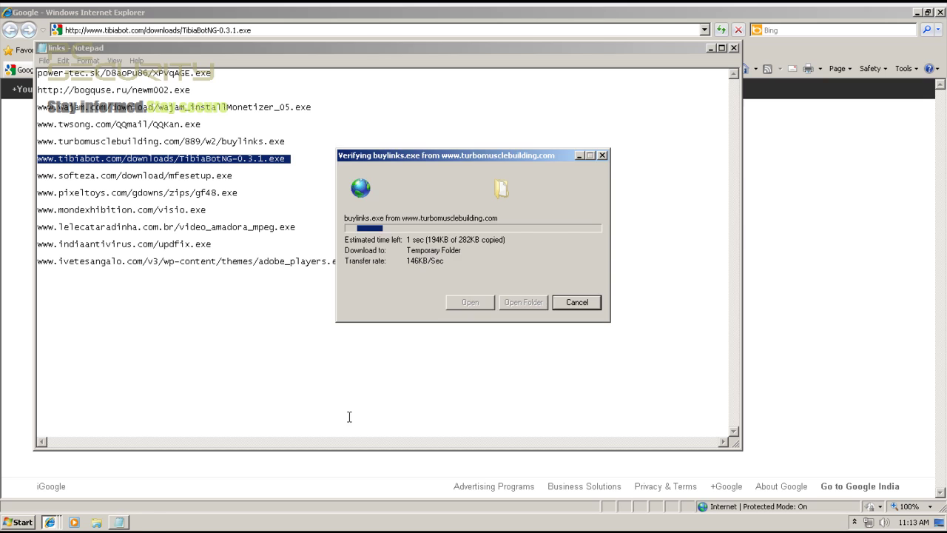
{"action": "triple_click", "coordinate": [204, 175]}
{"action": "key", "text": "ctrl+c"}
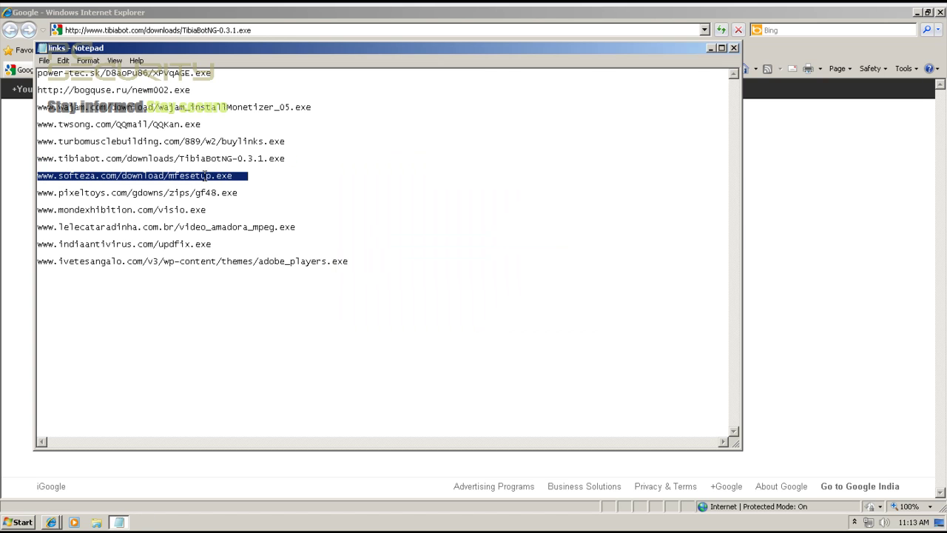
{"action": "left_click", "coordinate": [264, 29]}
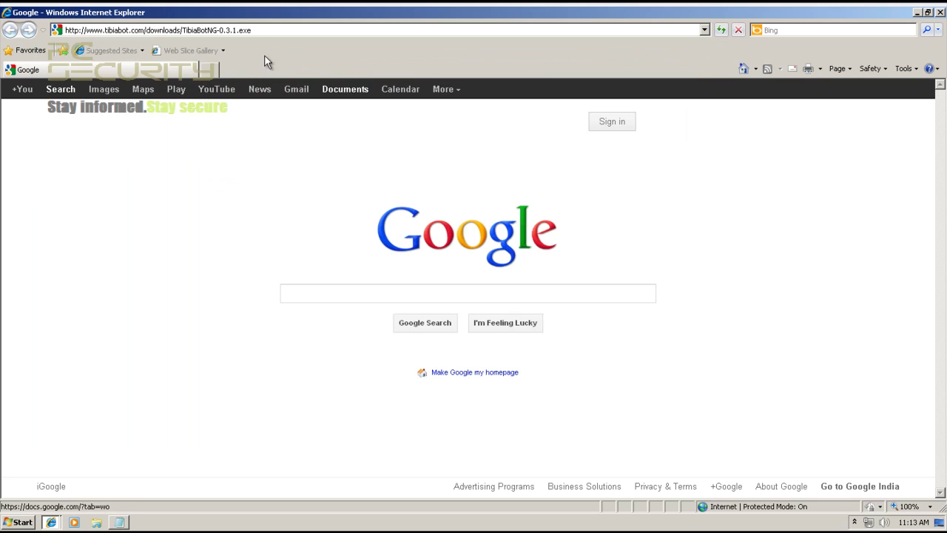
{"action": "left_click", "coordinate": [266, 29]}
{"action": "key", "text": "ctrl+v"}
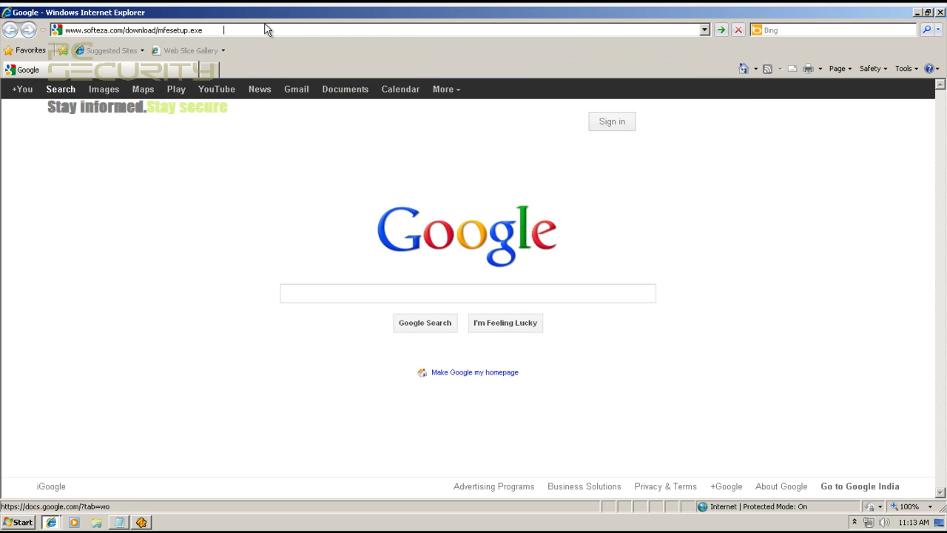
{"action": "key", "text": "Return"}
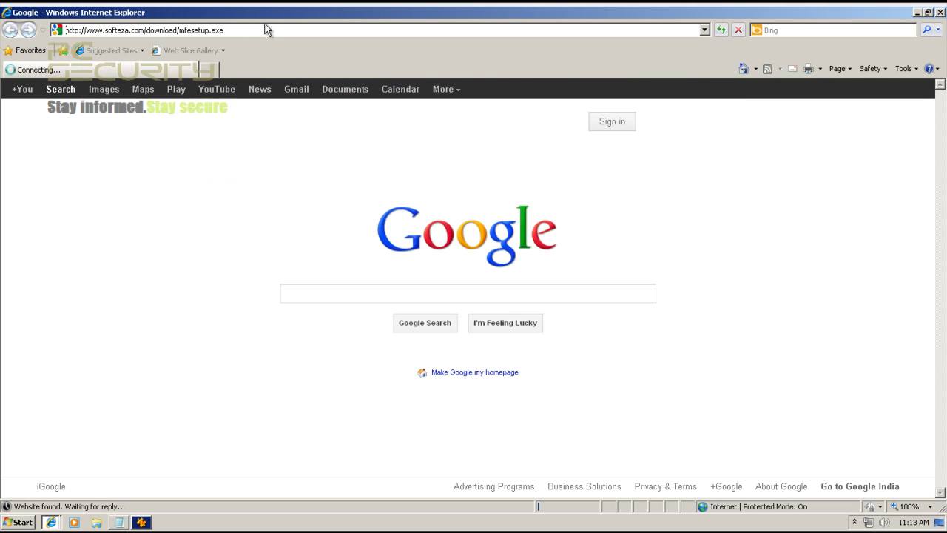
Bring up the links file, switch to the launched jigsaw puzzle program and exit it
{"action": "left_click", "coordinate": [119, 522]}
{"action": "left_click", "coordinate": [141, 522]}
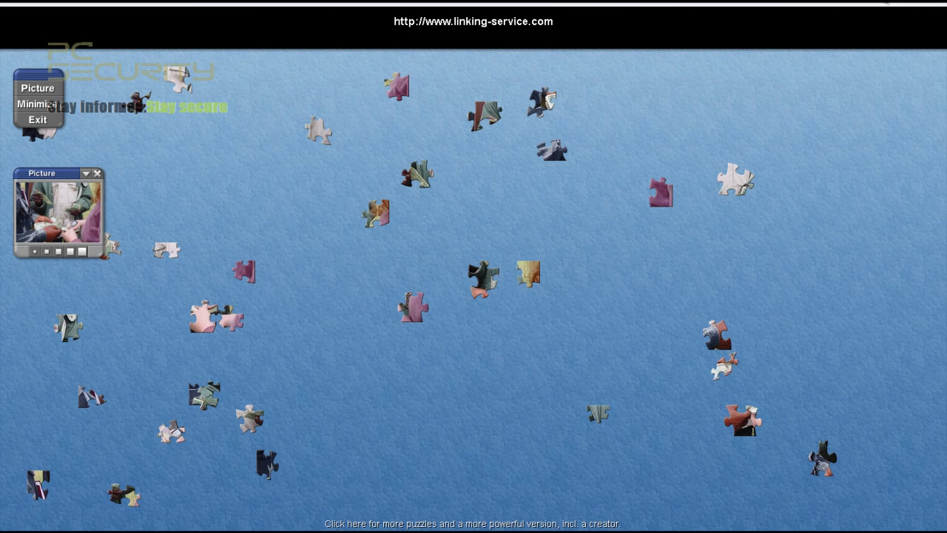
{"action": "left_click", "coordinate": [38, 119]}
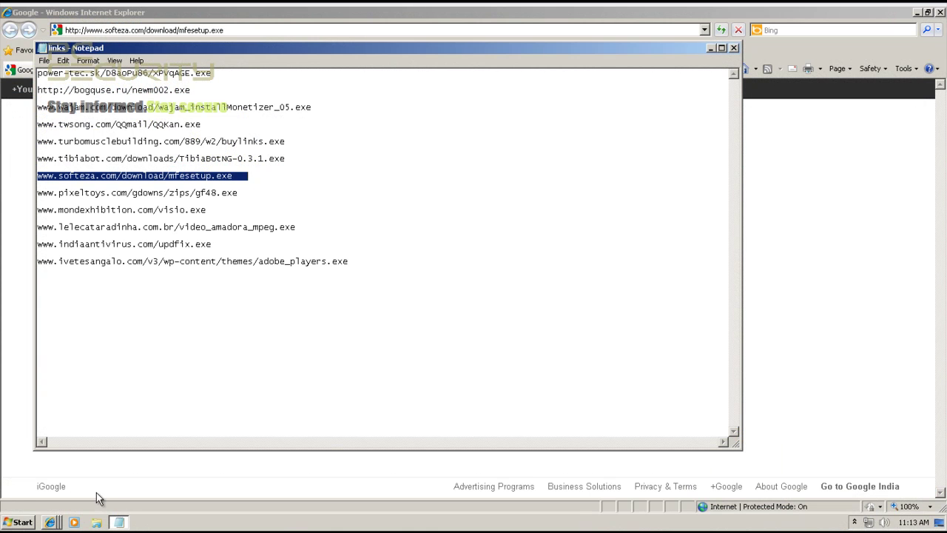
Check the TibiaBotNG-0.3.1.exe download, switch to the mfesetup.exe download prompt and choose to run the file
{"action": "left_click", "coordinate": [52, 522]}
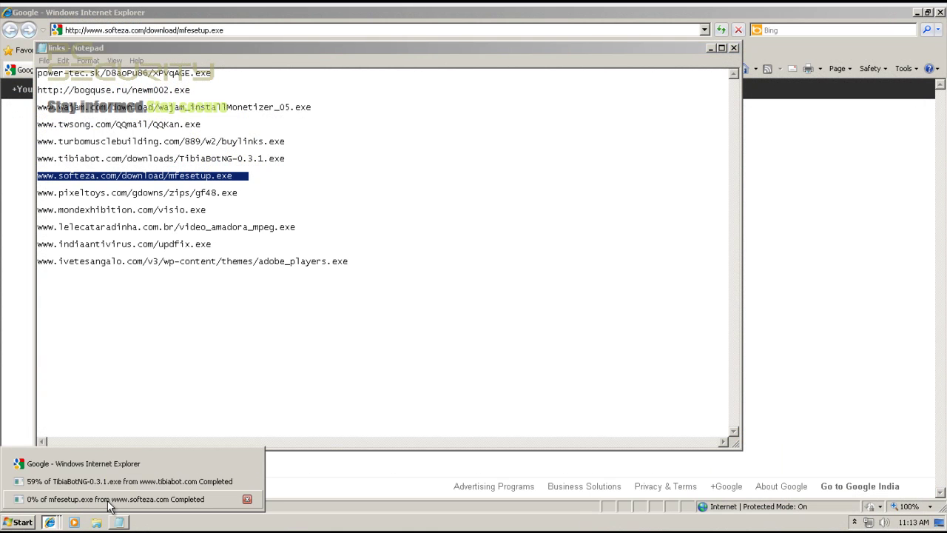
{"action": "left_click", "coordinate": [111, 481]}
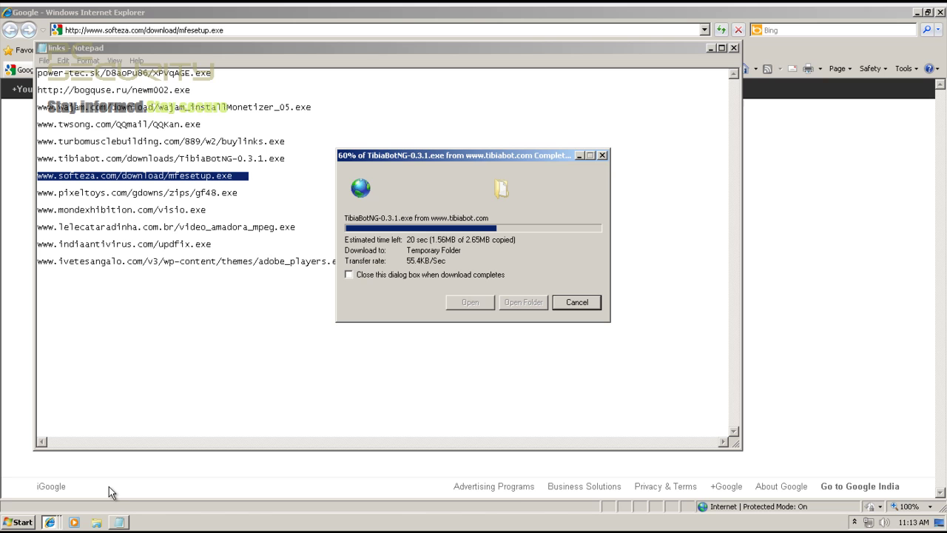
{"action": "left_click", "coordinate": [50, 522]}
{"action": "left_click", "coordinate": [70, 499]}
{"action": "left_click", "coordinate": [459, 273]}
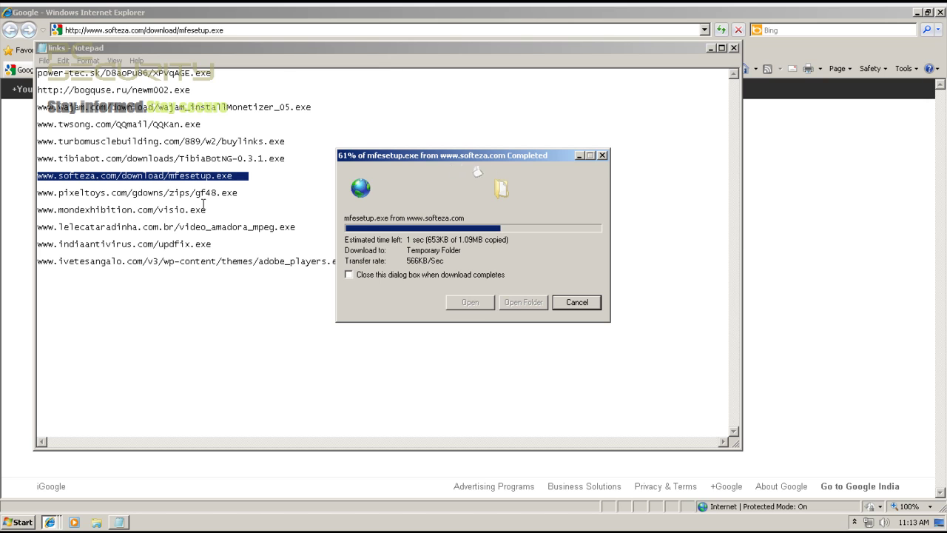
{"action": "left_click", "coordinate": [143, 189]}
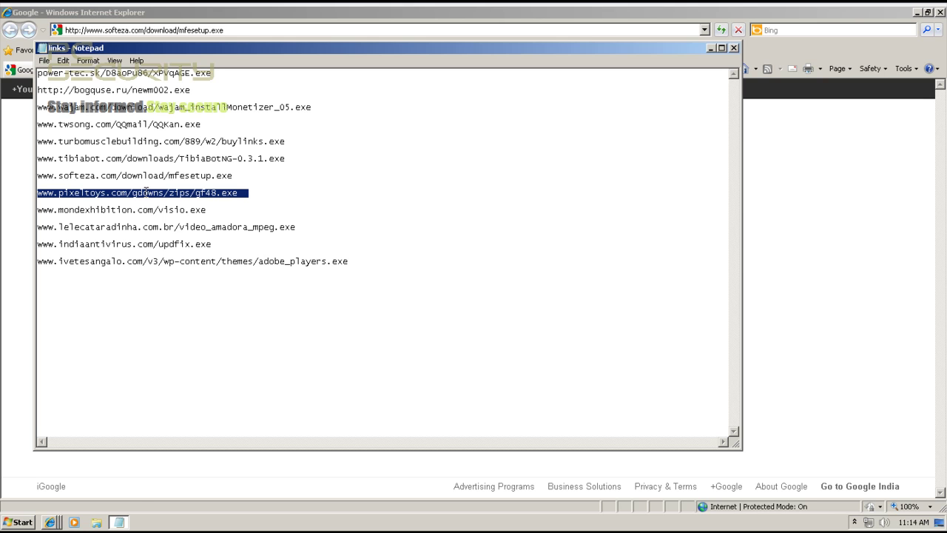
{"action": "left_click", "coordinate": [2, 157]}
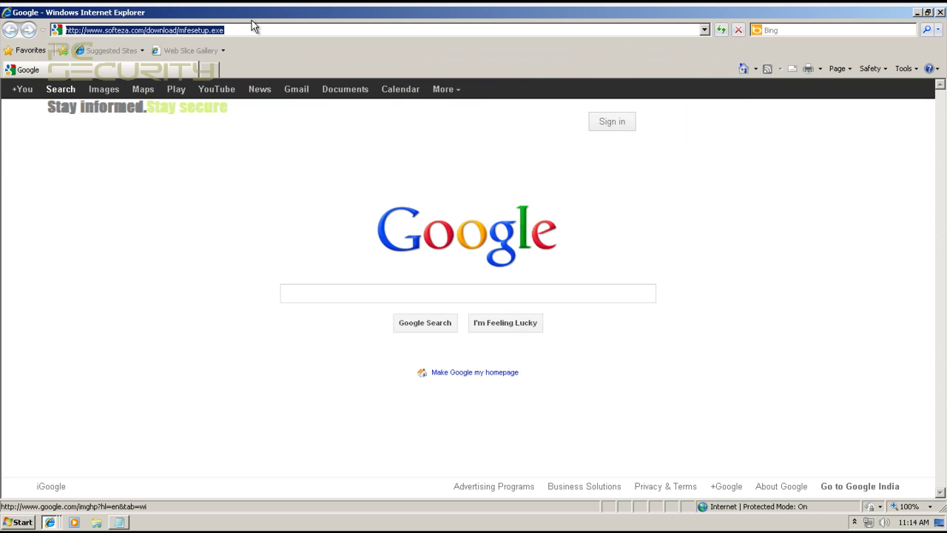
{"action": "type", "text": "http://www.pixeltoys.com/gdowns/zips/gf48.exe"}
{"action": "key", "text": "Return"}
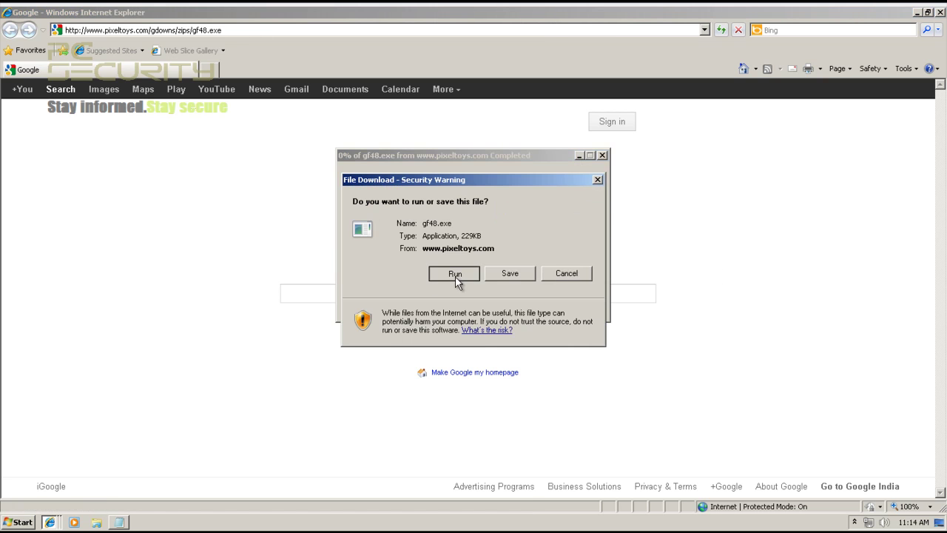
{"action": "left_click", "coordinate": [392, 274]}
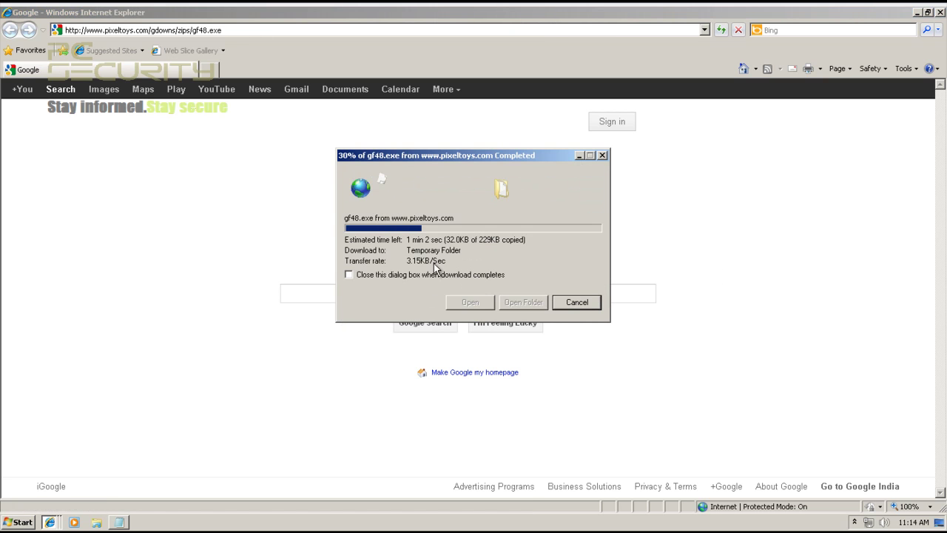
{"action": "left_click", "coordinate": [118, 522]}
{"action": "left_click", "coordinate": [196, 214]}
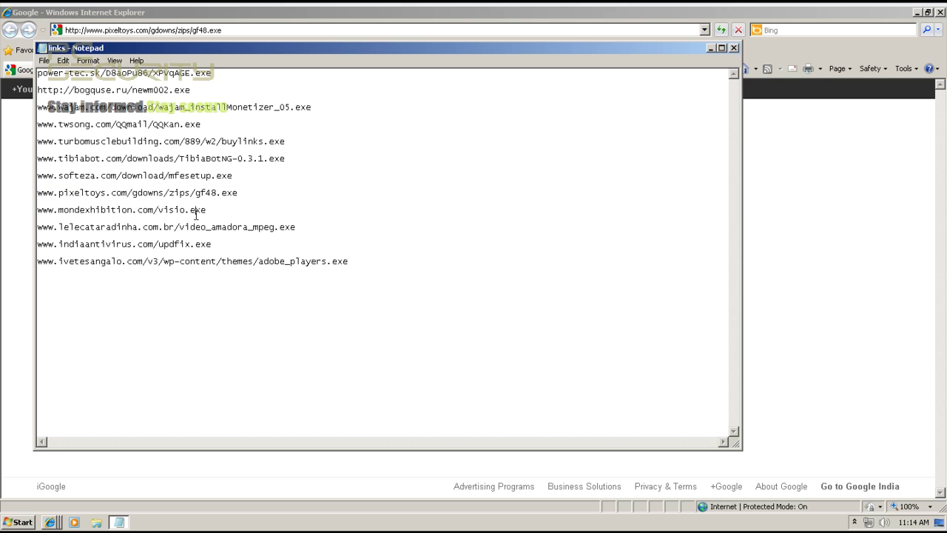
{"action": "key", "text": "Home"}
{"action": "key", "text": "shift+End"}
{"action": "key", "text": "ctrl+c"}
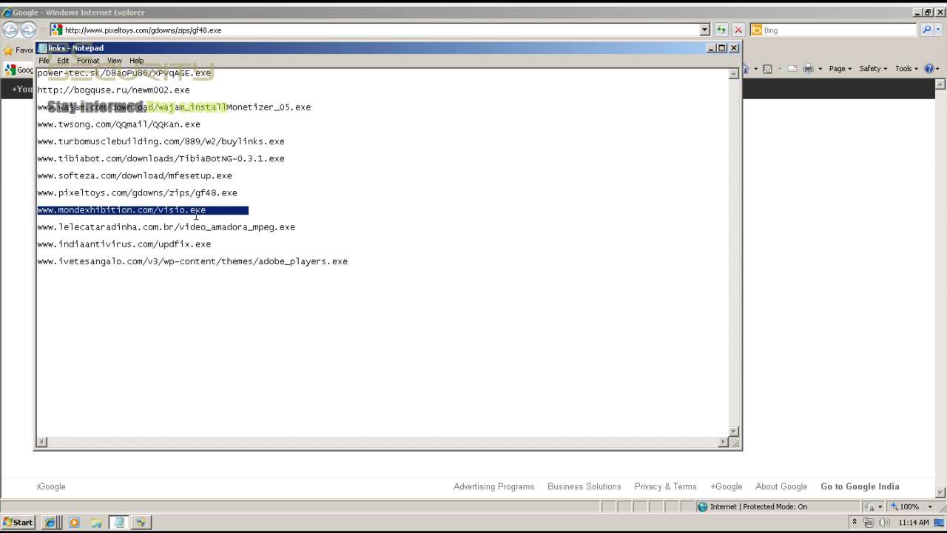
Return to Internet Explorer and allow mfesetup[1].exe to make changes to the computer
{"action": "left_click", "coordinate": [5, 159]}
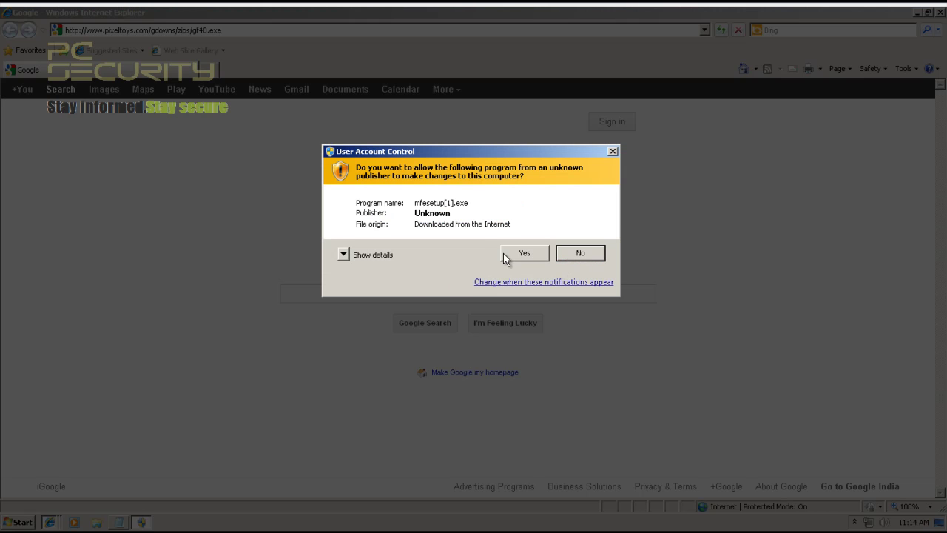
{"action": "left_click", "coordinate": [504, 255]}
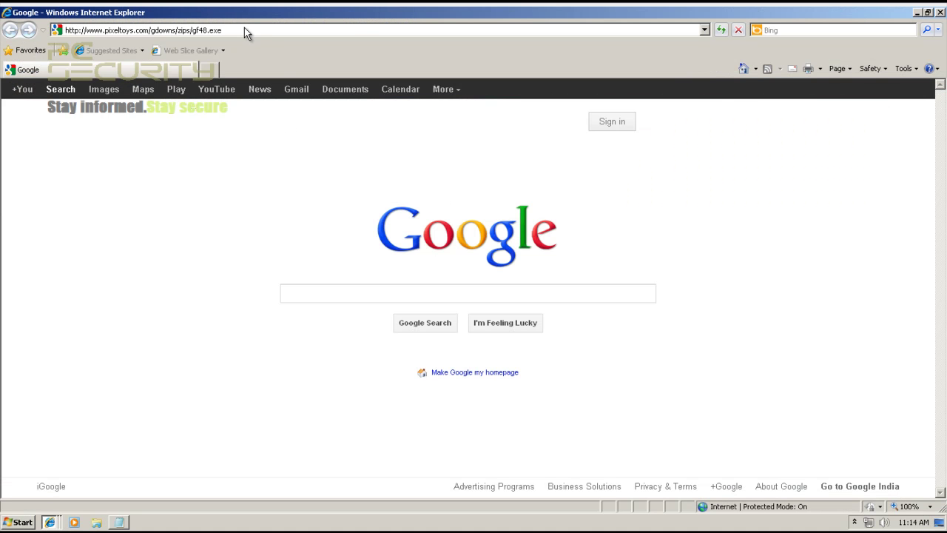
{"action": "left_click", "coordinate": [245, 29]}
{"action": "key", "text": "ctrl+v"}
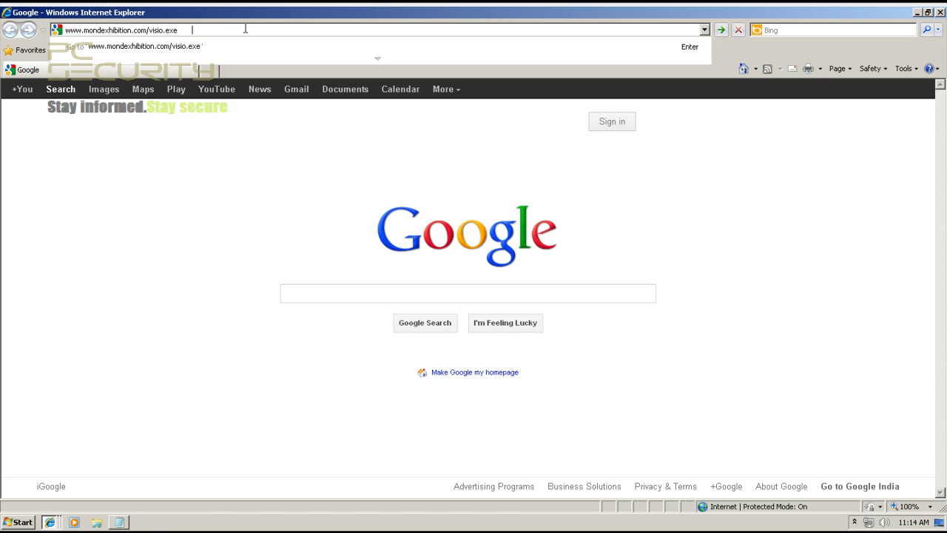
{"action": "key", "text": "Return"}
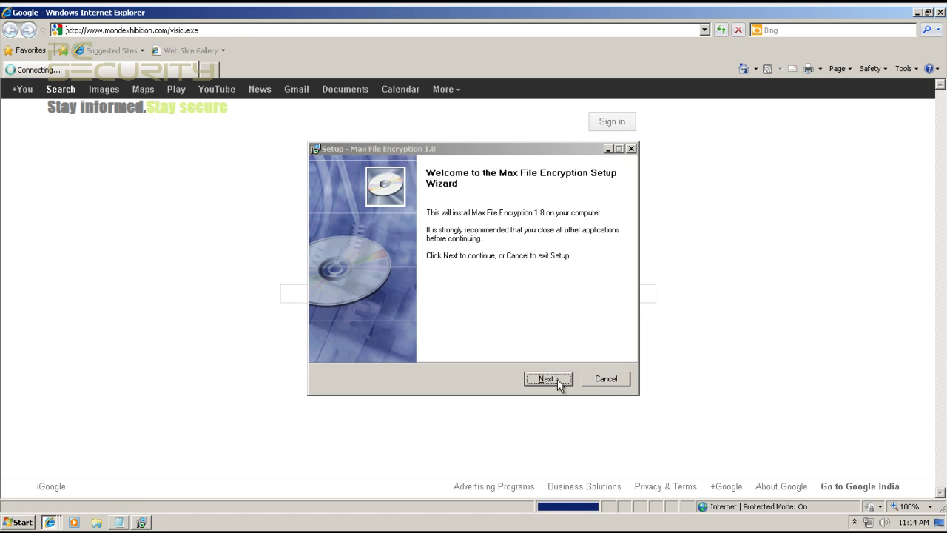
{"action": "left_click", "coordinate": [456, 278]}
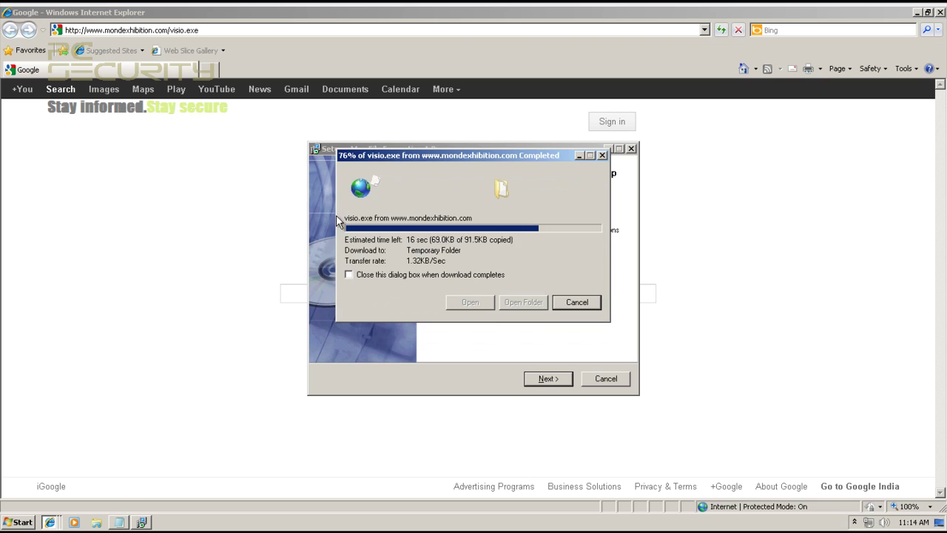
Install Max File Encryption 1.8 in its default folder, answer the pending security warning, and finish setup with the program set to launch
{"action": "left_click", "coordinate": [551, 378]}
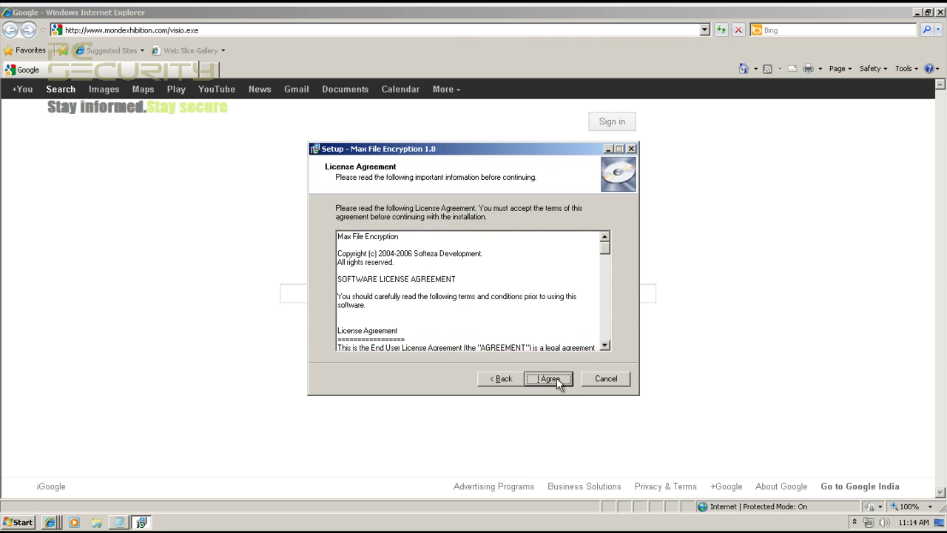
{"action": "left_click", "coordinate": [549, 380]}
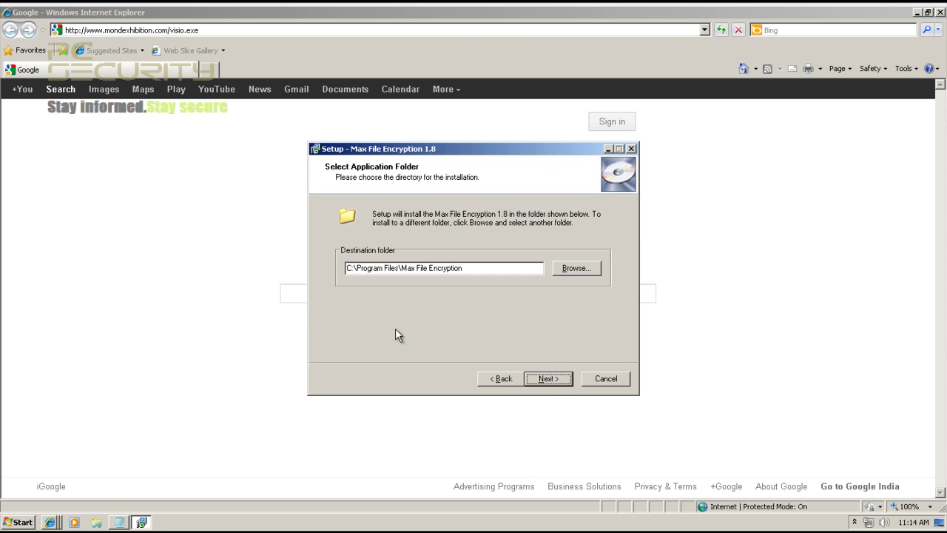
{"action": "left_click", "coordinate": [547, 384]}
{"action": "left_click", "coordinate": [546, 380]}
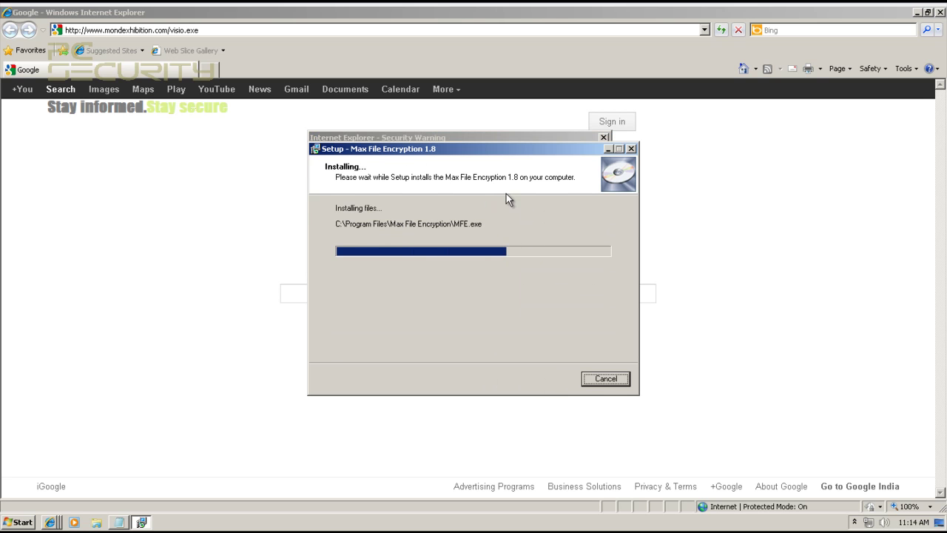
{"action": "left_click", "coordinate": [453, 137]}
{"action": "left_click", "coordinate": [488, 213]}
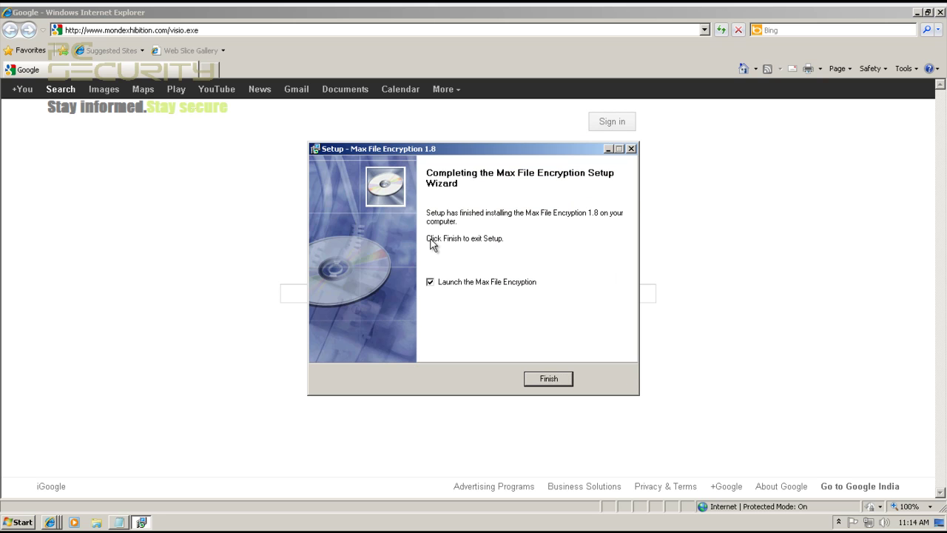
{"action": "left_click", "coordinate": [548, 378]}
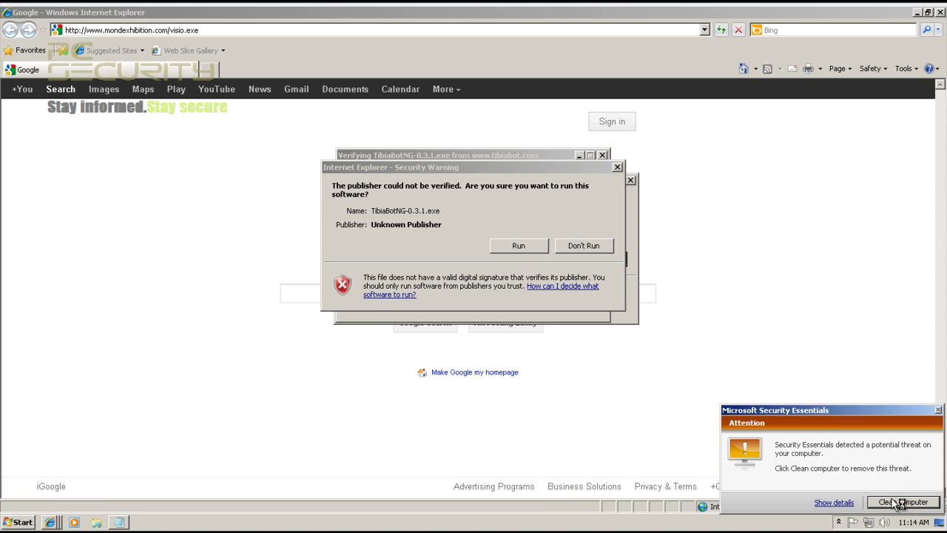
Clean the threat detected by Microsoft Security Essentials and proceed with the TibiaBotNG-0.3.1.exe and gf48.exe downloads
{"action": "left_click", "coordinate": [897, 502]}
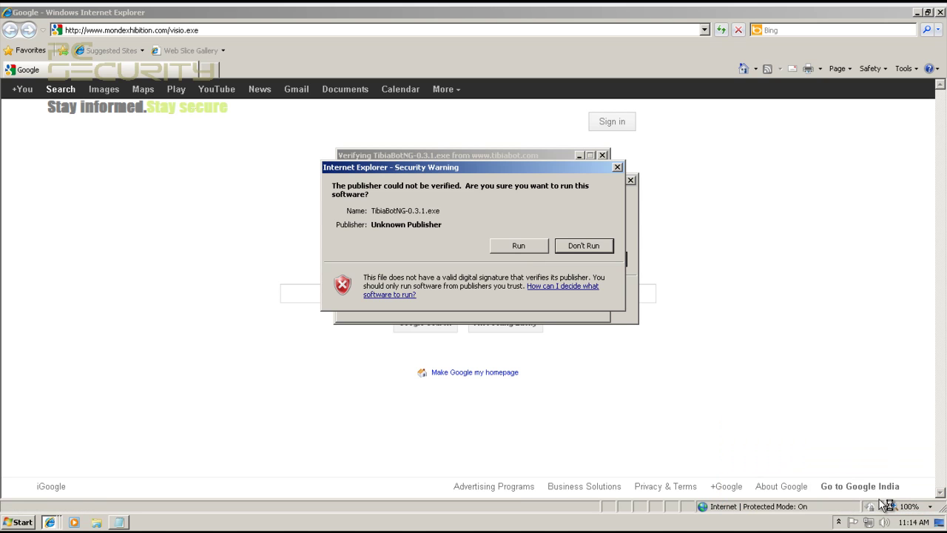
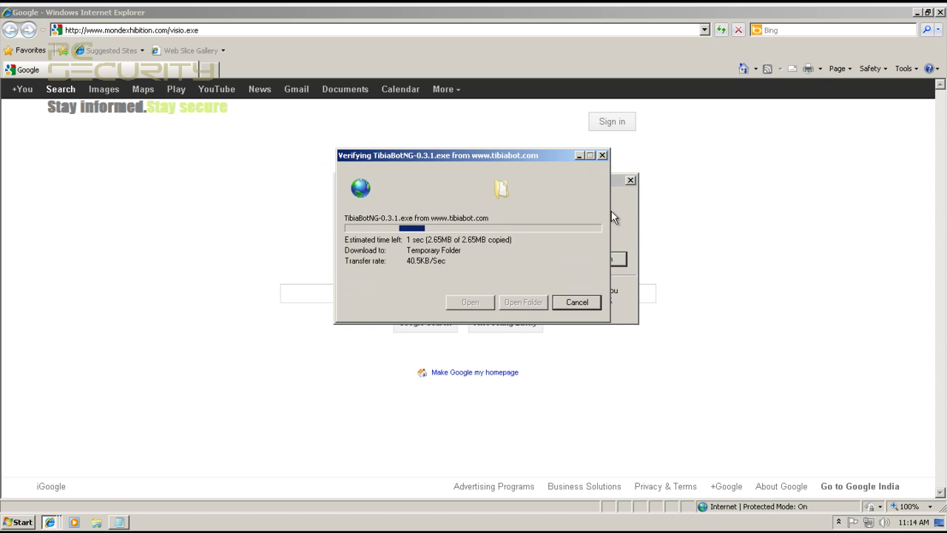
{"action": "left_click", "coordinate": [611, 211]}
{"action": "left_click", "coordinate": [530, 256]}
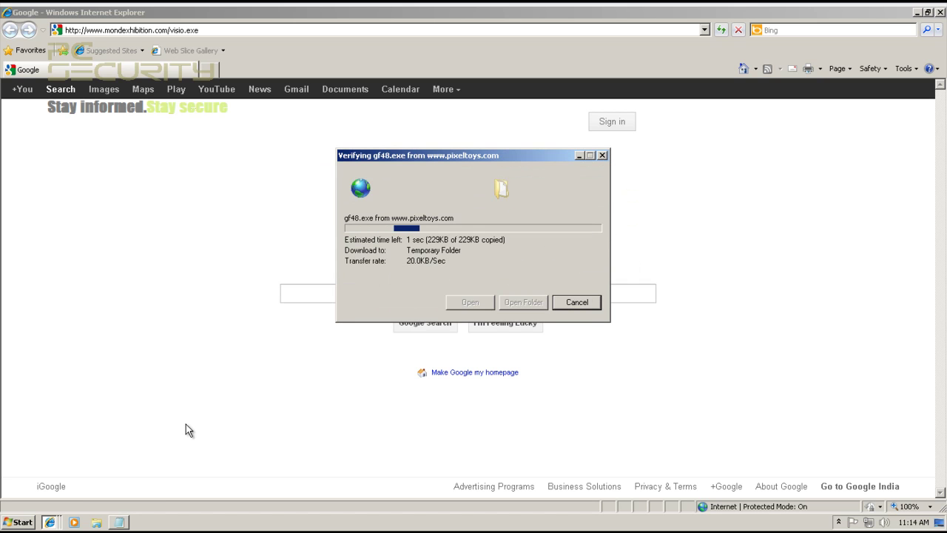
{"action": "left_click", "coordinate": [50, 521]}
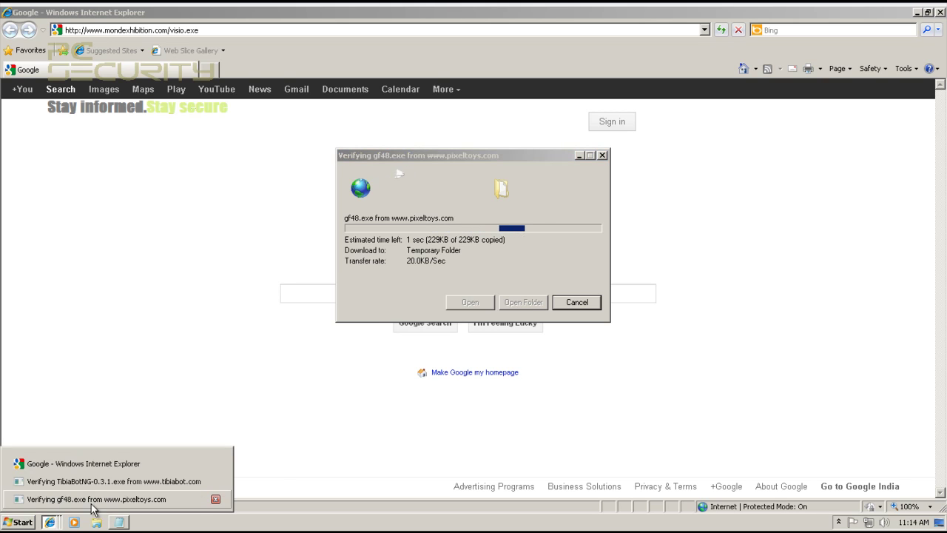
{"action": "left_click", "coordinate": [91, 501]}
{"action": "left_click", "coordinate": [120, 522]}
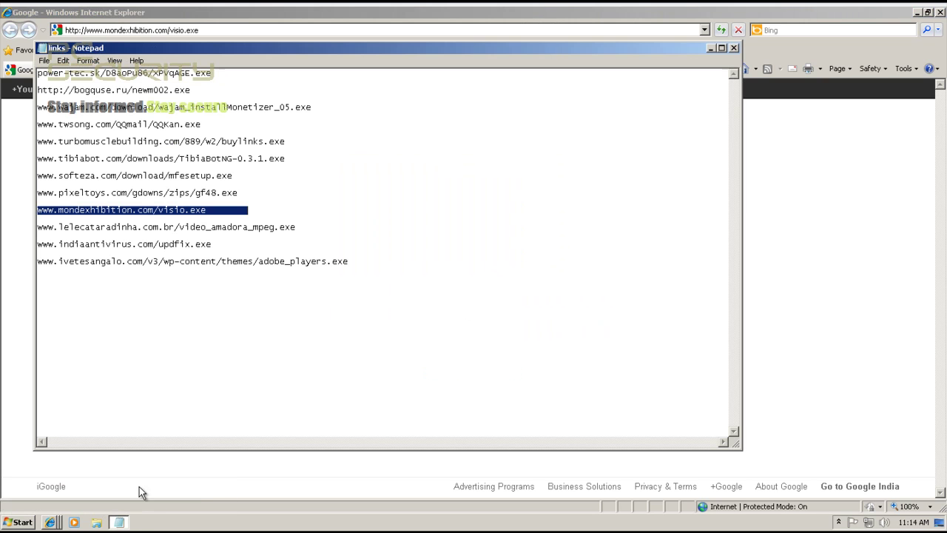
{"action": "left_click", "coordinate": [166, 222]}
{"action": "double_click", "coordinate": [311, 229]}
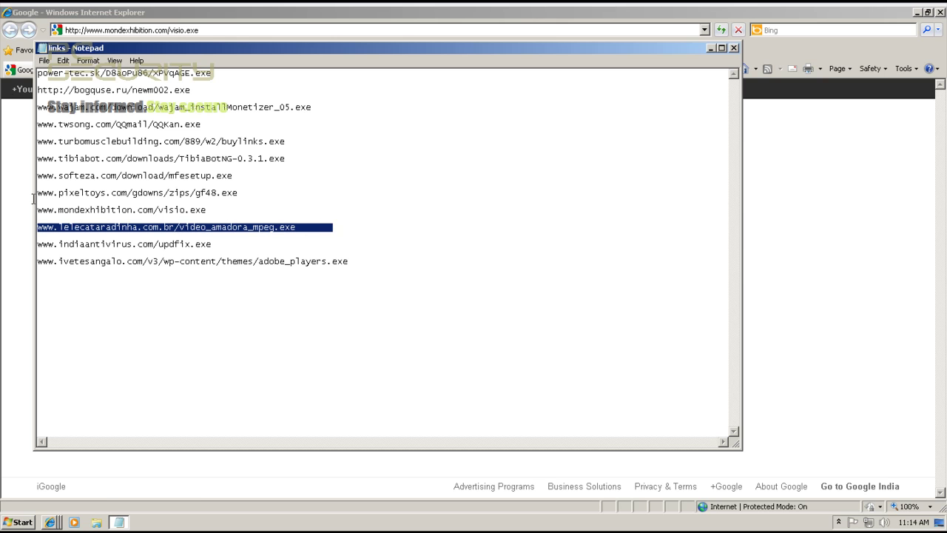
{"action": "left_click", "coordinate": [4, 97]}
{"action": "left_click", "coordinate": [100, 30]}
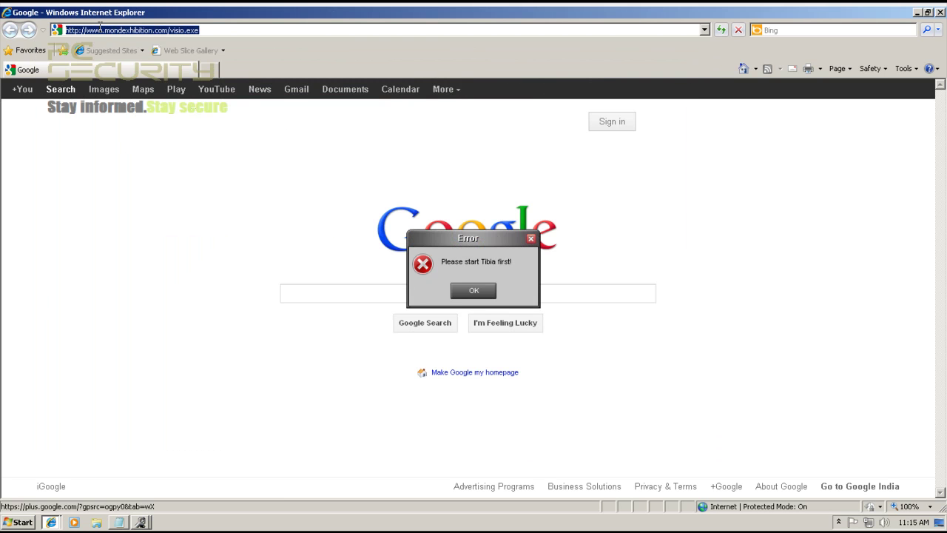
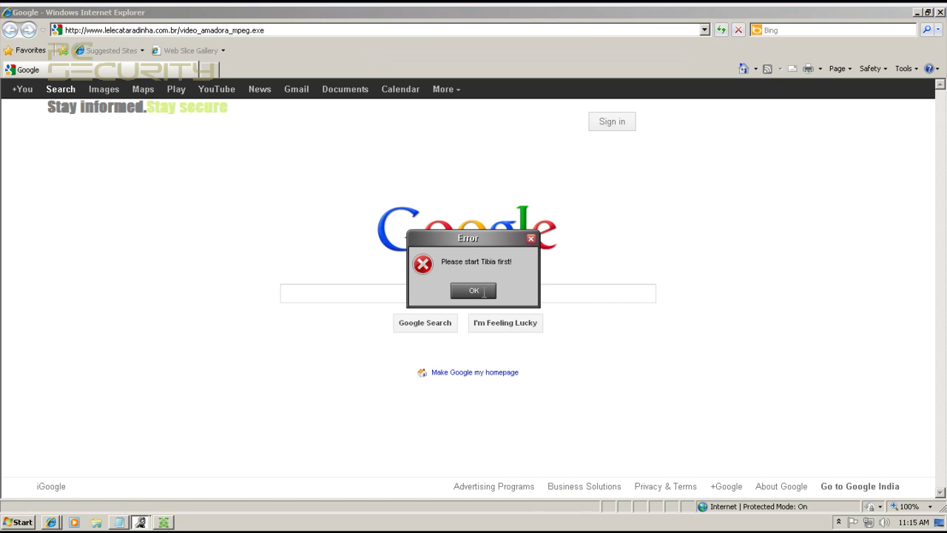
Dismiss the Tibia error, continue with the Max File Encryption trial to view its main window, and close the program
{"action": "left_click", "coordinate": [474, 291]}
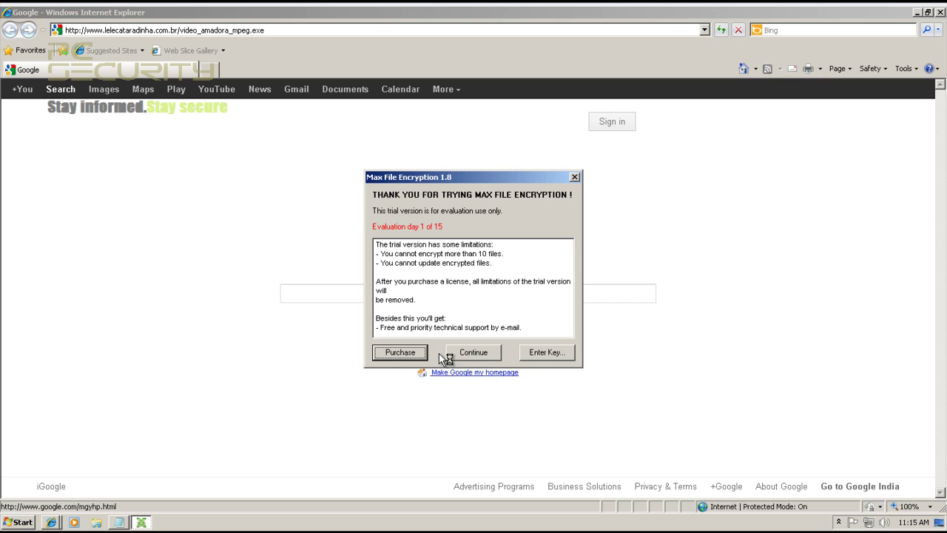
{"action": "left_click", "coordinate": [477, 352]}
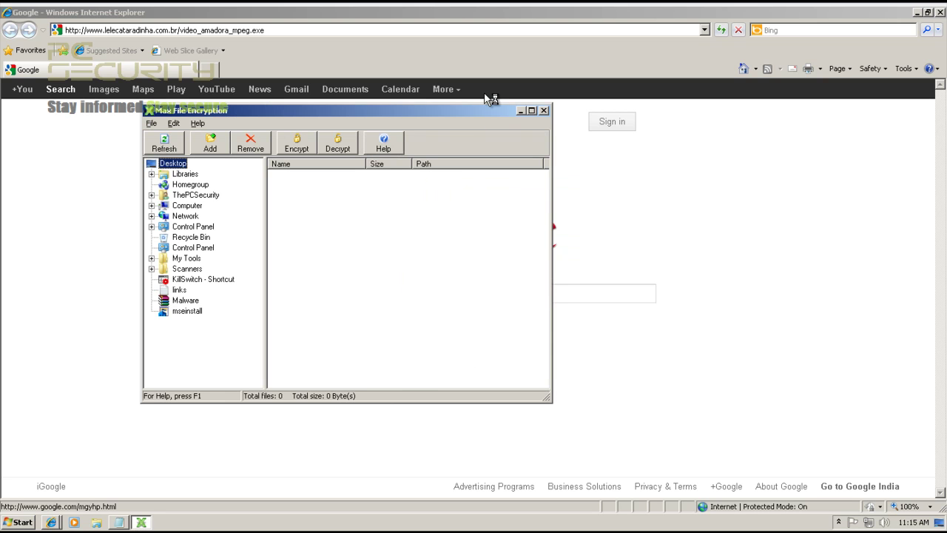
{"action": "left_click", "coordinate": [531, 109]}
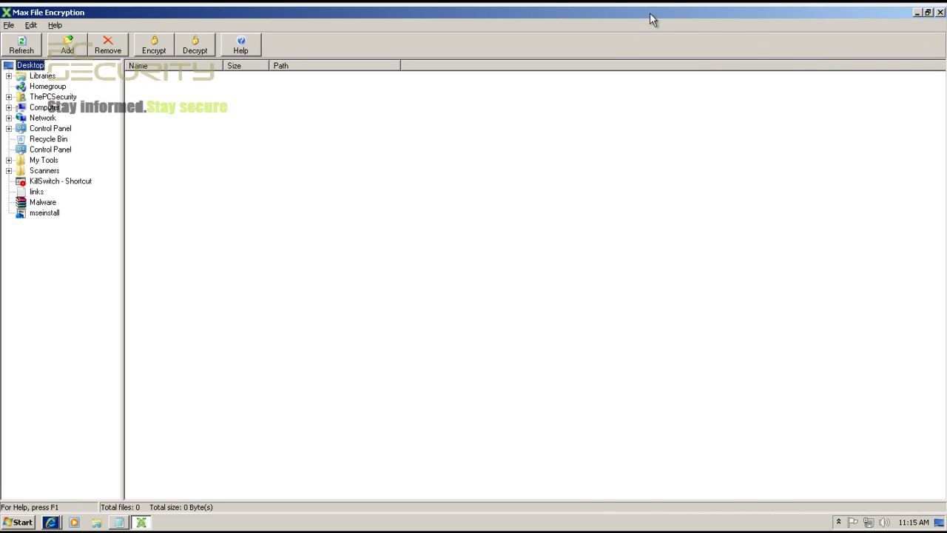
{"action": "double_click", "coordinate": [653, 20]}
{"action": "left_click", "coordinate": [552, 109]}
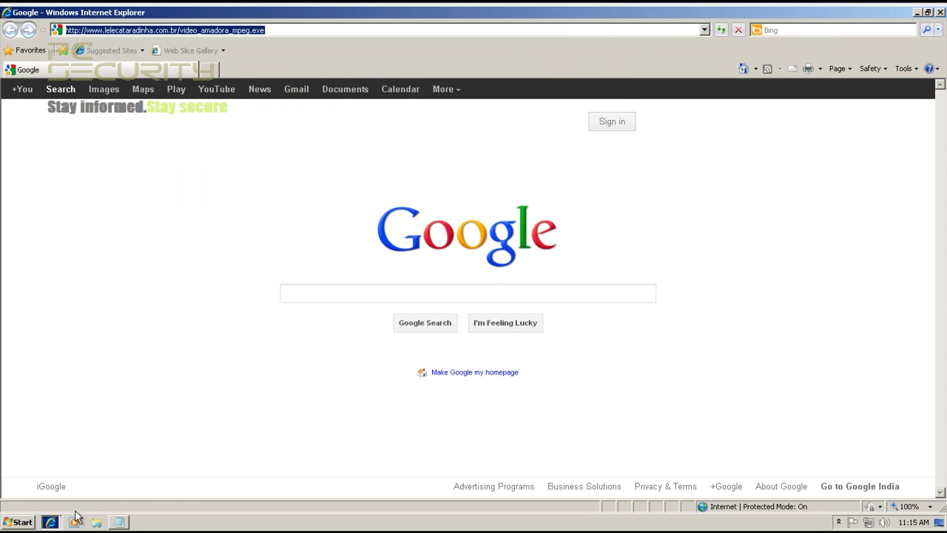
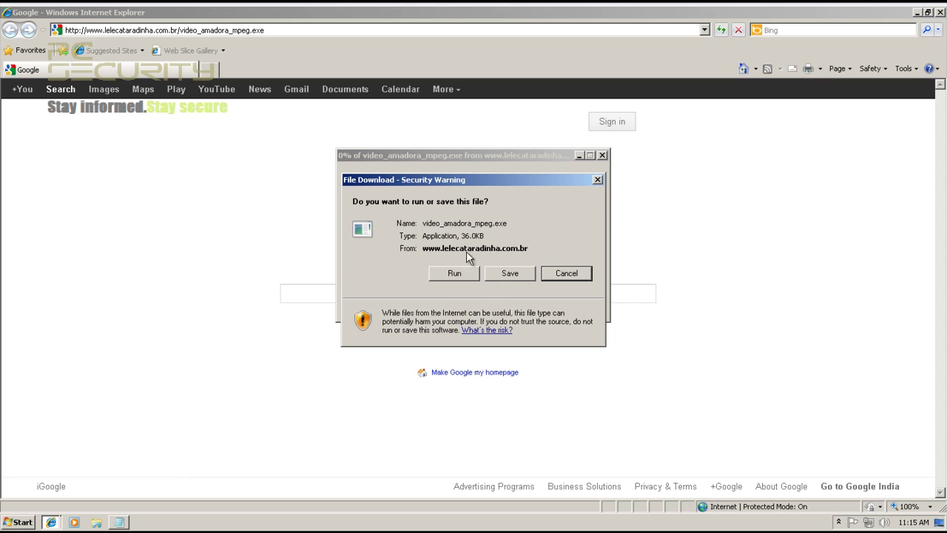
{"action": "left_click", "coordinate": [451, 273]}
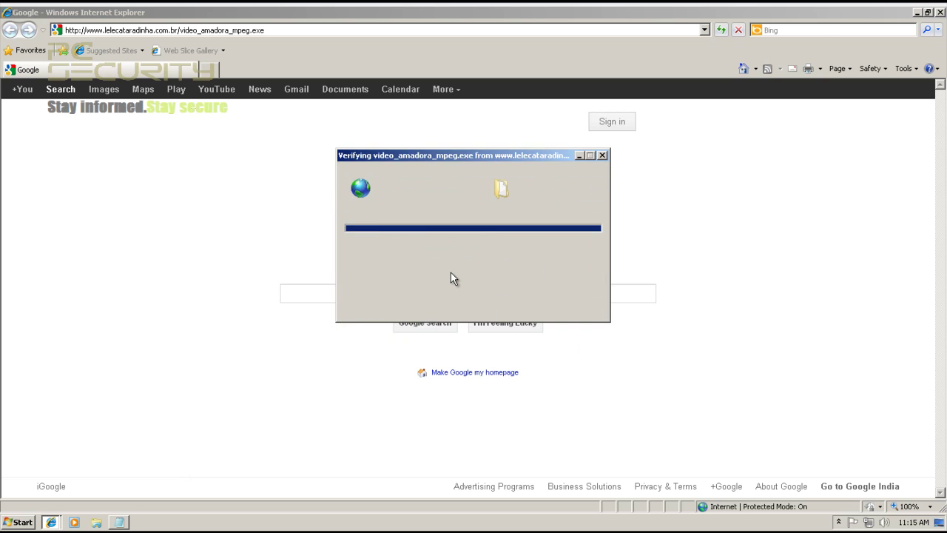
{"action": "left_click", "coordinate": [117, 521]}
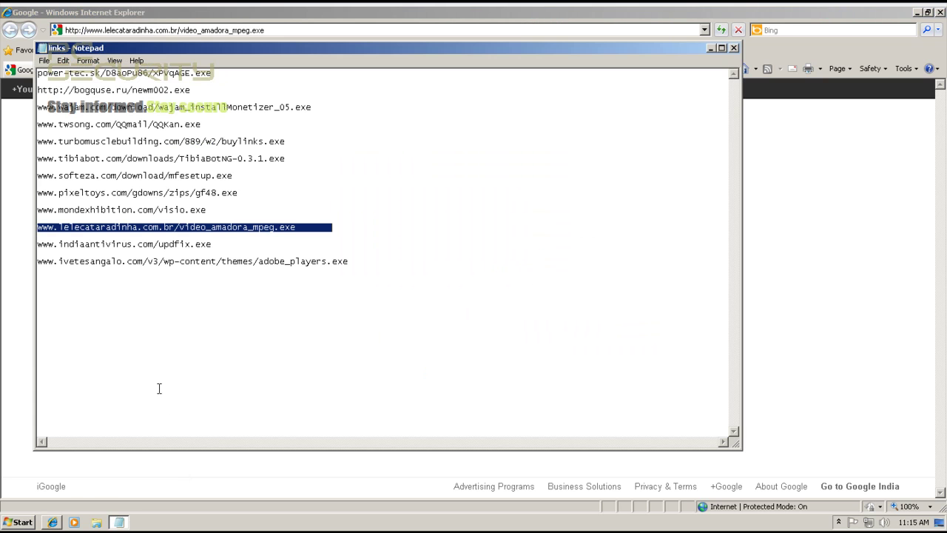
{"action": "double_click", "coordinate": [200, 245]}
{"action": "key", "text": "ctrl+c"}
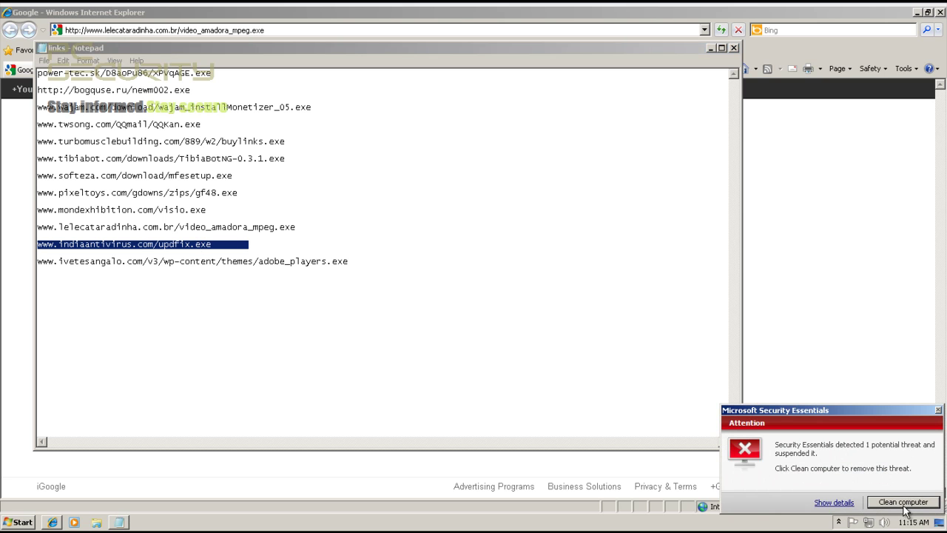
{"action": "left_click", "coordinate": [904, 502]}
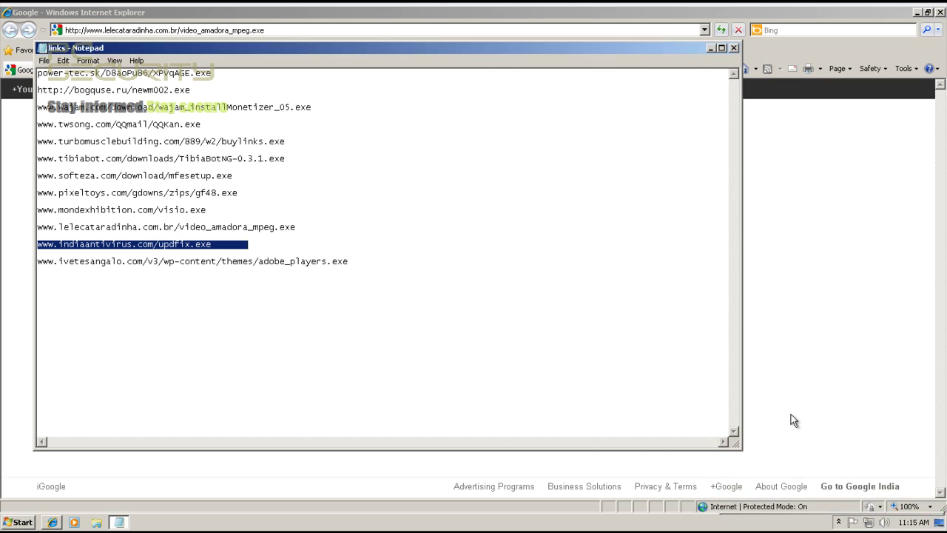
{"action": "left_click", "coordinate": [270, 29]}
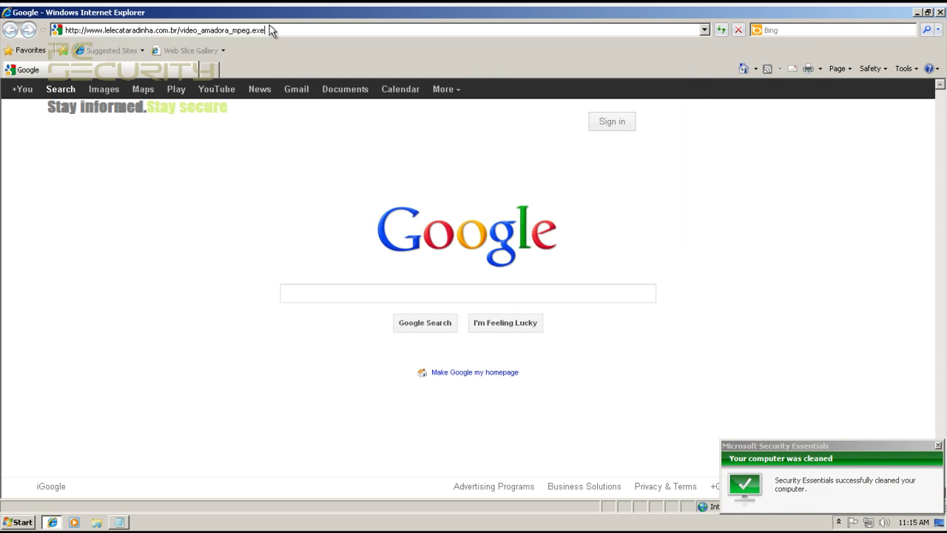
{"action": "left_click_drag", "start_coordinate": [271, 30], "coordinate": [65, 46]}
{"action": "key", "text": "ctrl+v"}
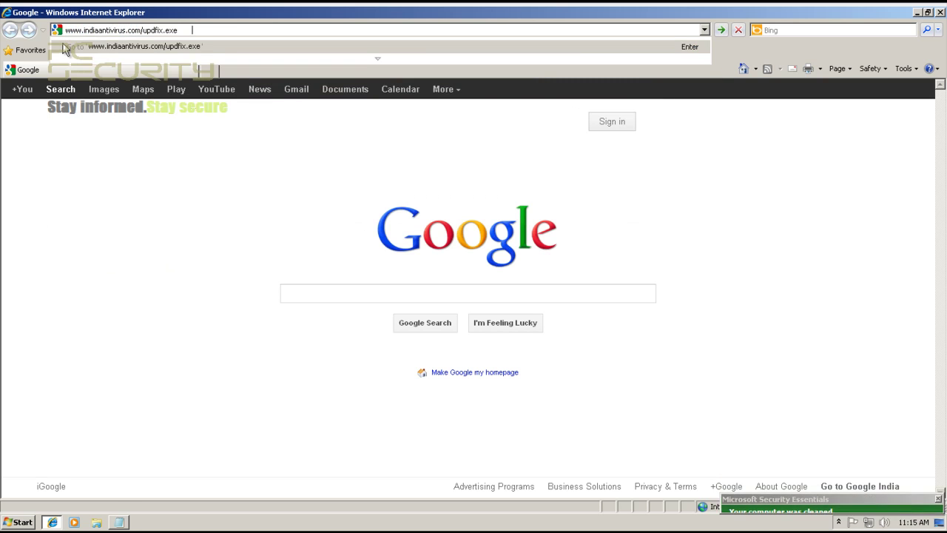
{"action": "key", "text": "Return"}
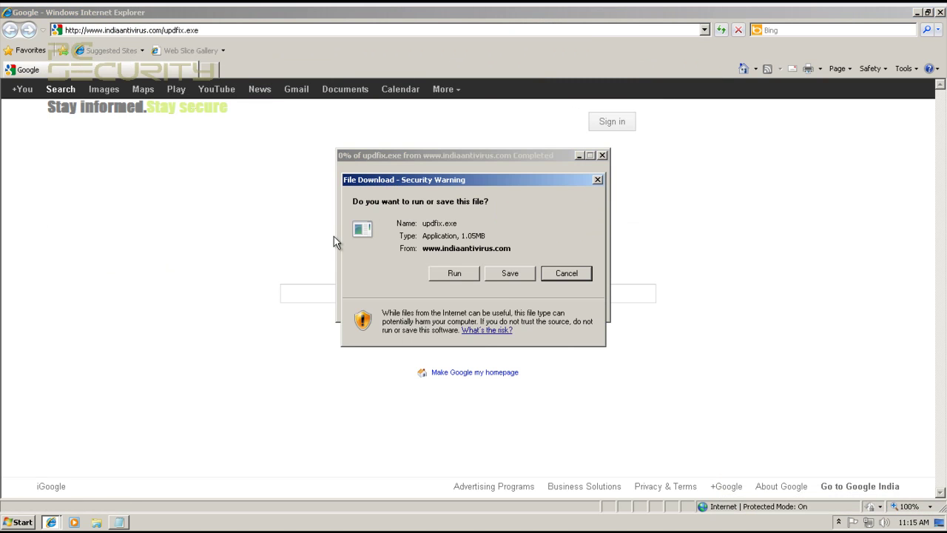
{"action": "left_click", "coordinate": [454, 273]}
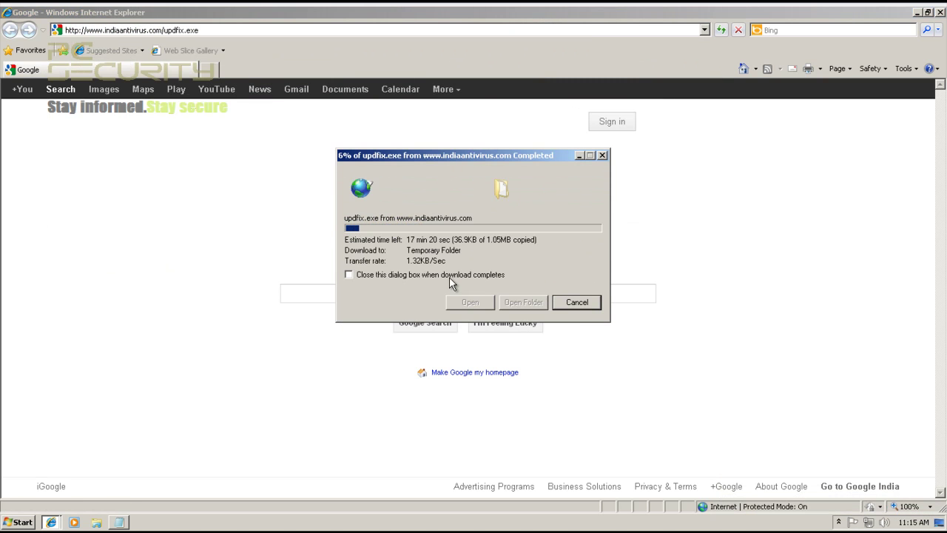
{"action": "left_click", "coordinate": [118, 522]}
{"action": "left_click_drag", "start_coordinate": [37, 261], "coordinate": [383, 276]}
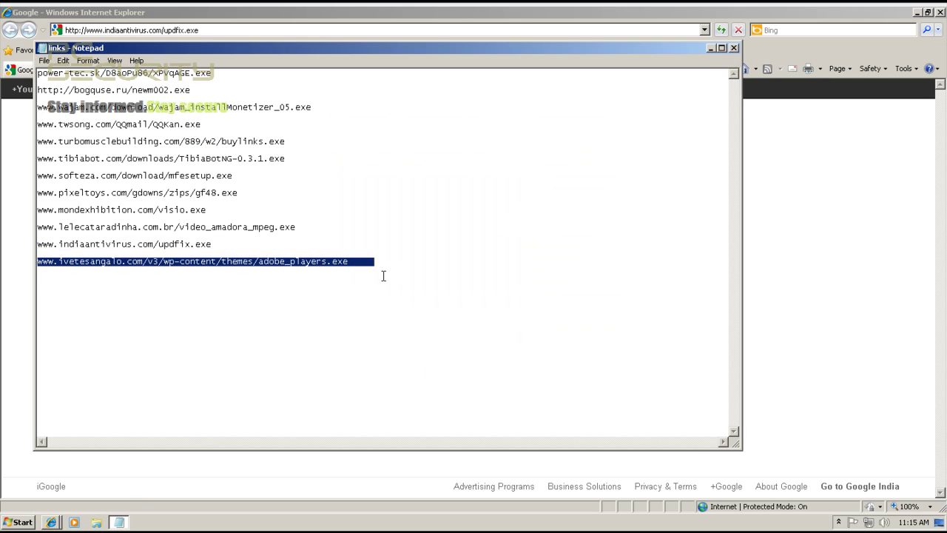
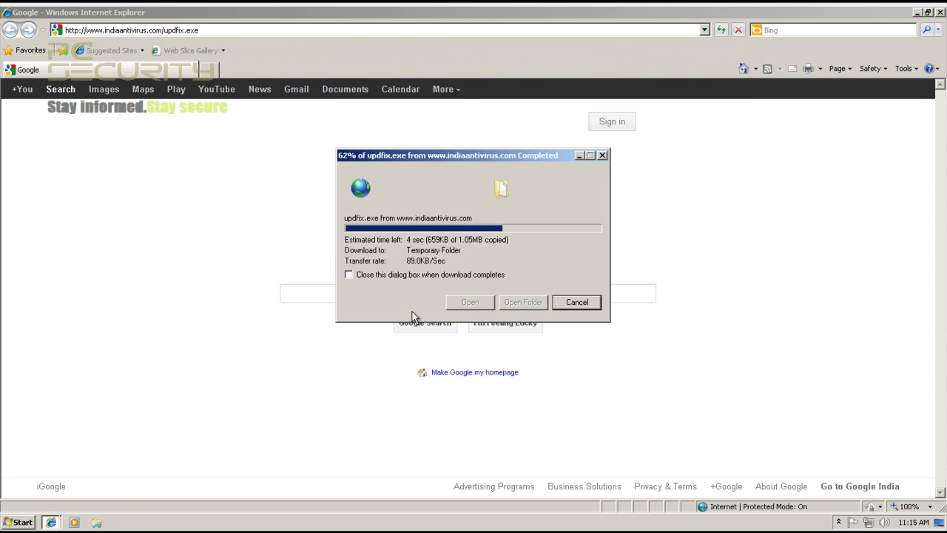
{"action": "double_click", "coordinate": [162, 29]}
{"action": "triple_click", "coordinate": [162, 30]}
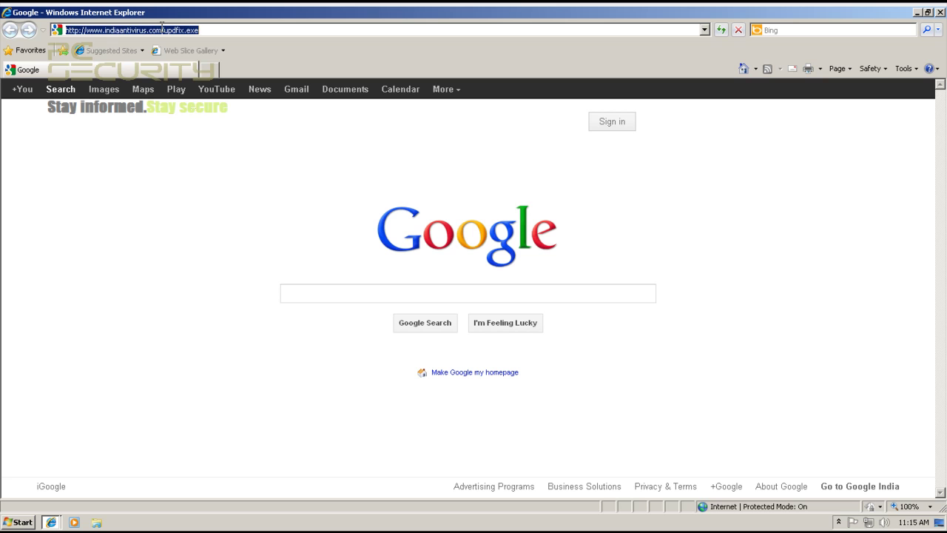
{"action": "type", "text": "http://www.ivetesangalo.com/wp-content/themes/adobe_players.exe"}
{"action": "key", "text": "Return"}
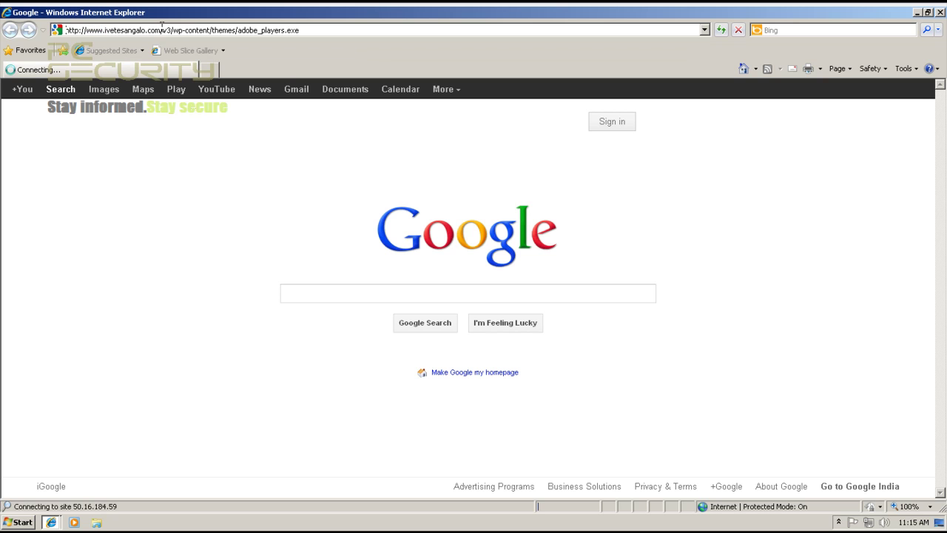
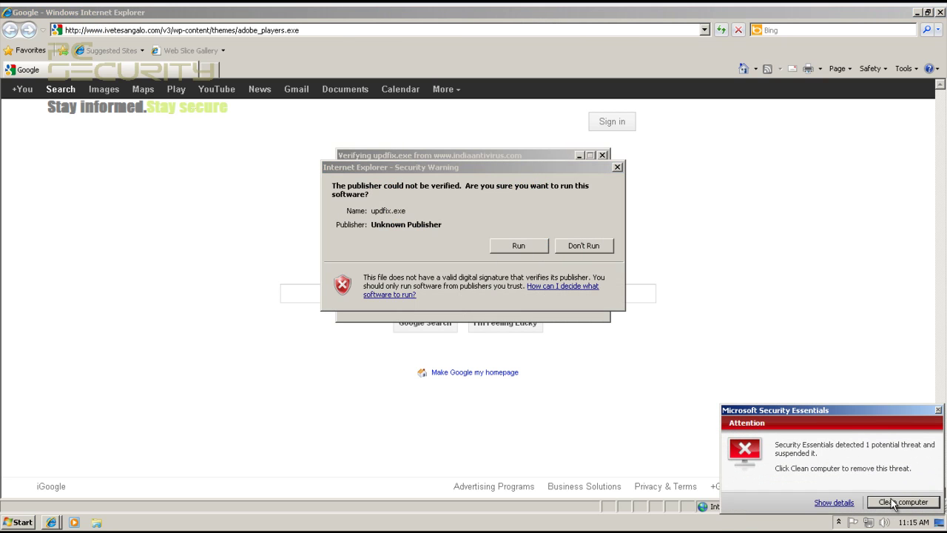
{"action": "left_click", "coordinate": [899, 501]}
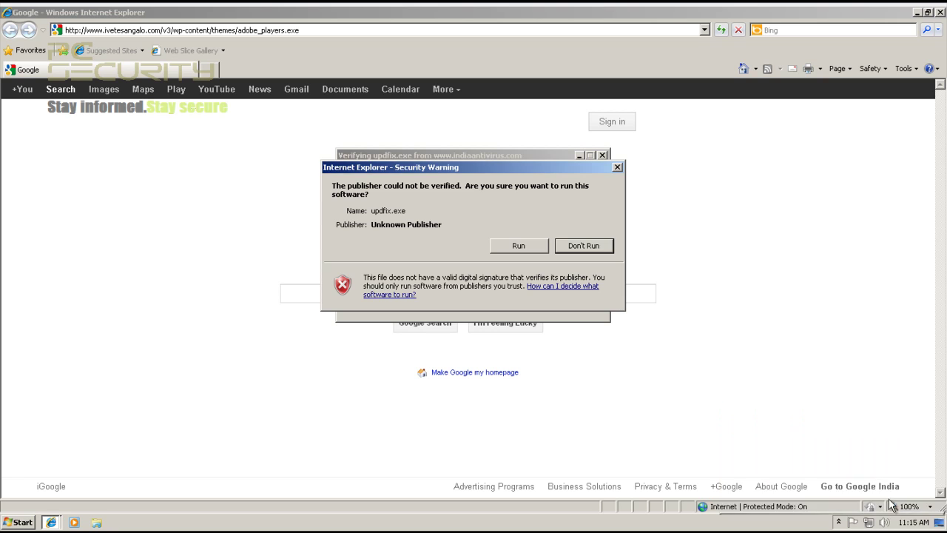
Run updfix.exe despite its unverified publisher and start the Update Fix in the NPAV : 2010 window
{"action": "left_click", "coordinate": [504, 243]}
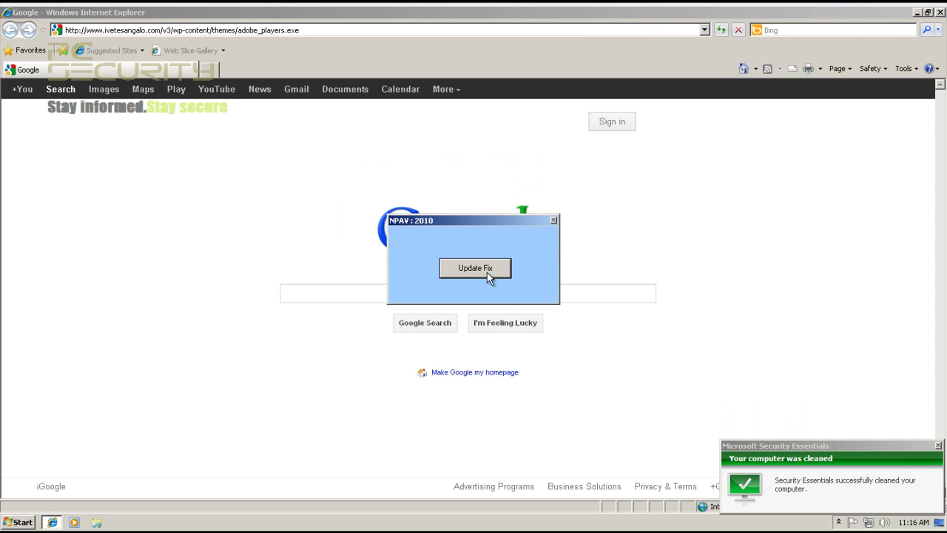
{"action": "left_click", "coordinate": [478, 267]}
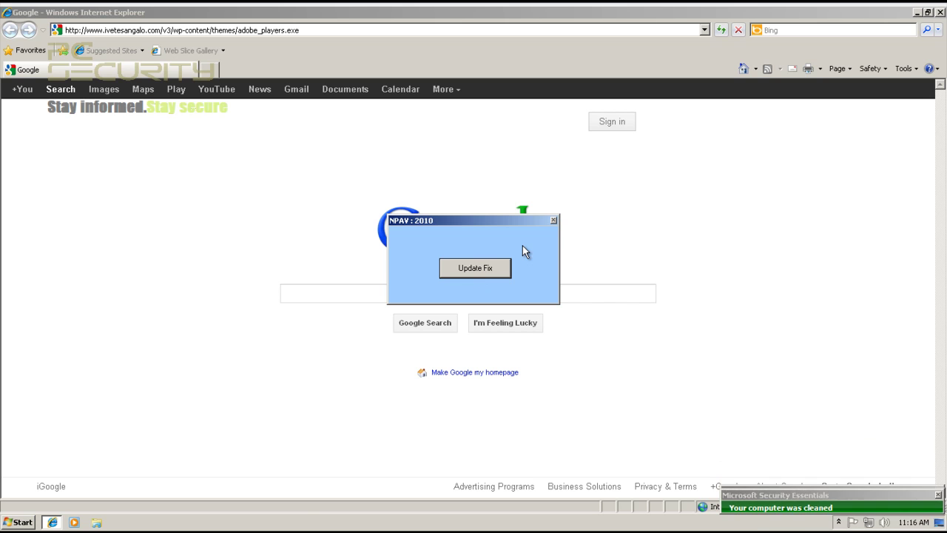
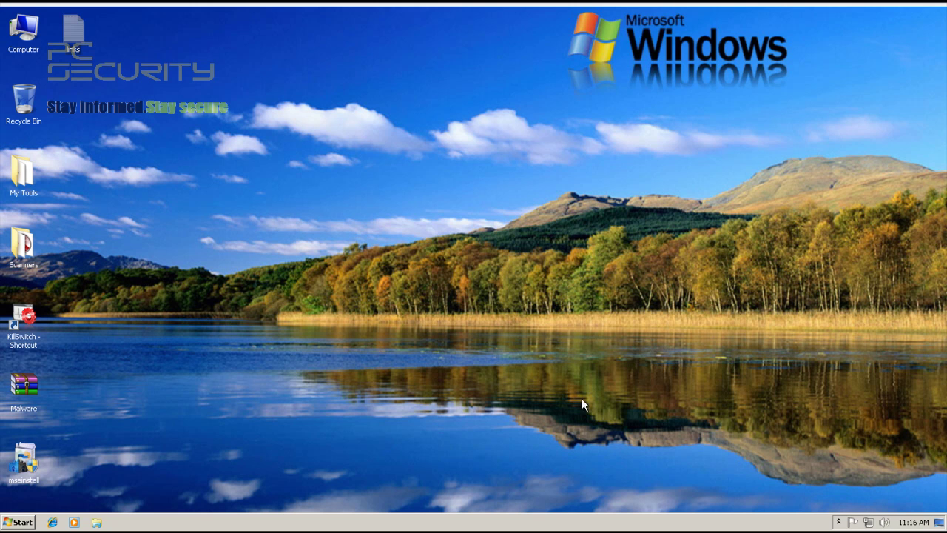
Open Microsoft Security Essentials, check the status of its virus and spyware definitions, and start a quick scan
{"action": "left_click", "coordinate": [839, 522]}
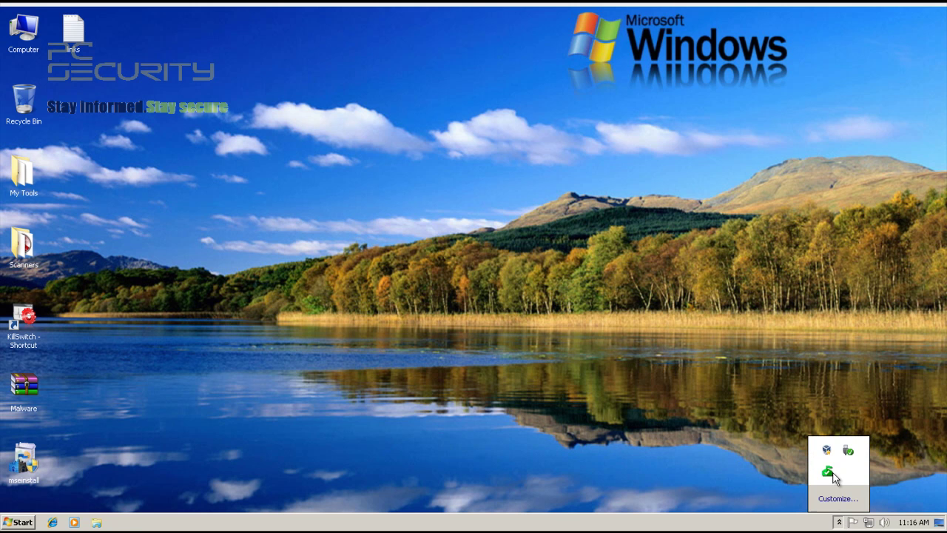
{"action": "double_click", "coordinate": [829, 472]}
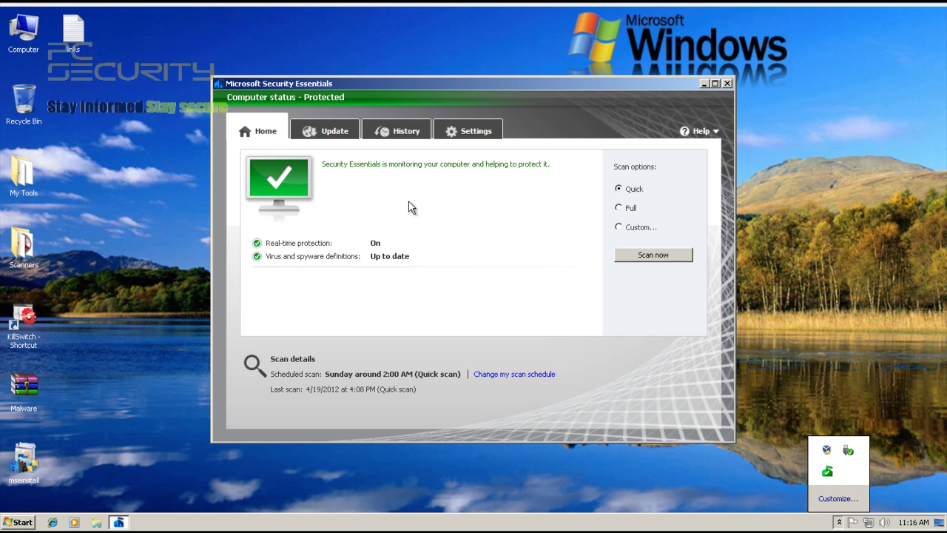
{"action": "left_click", "coordinate": [330, 131]}
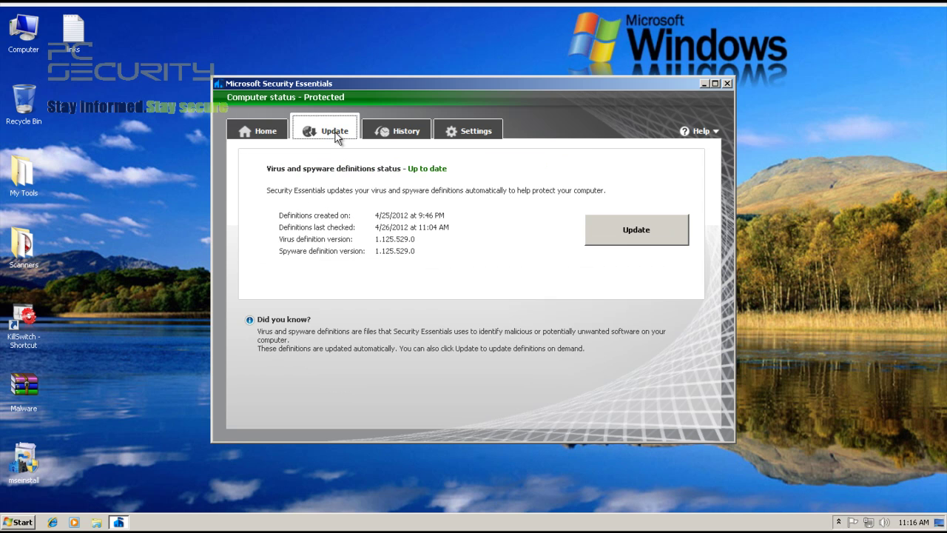
{"action": "left_click", "coordinate": [256, 132]}
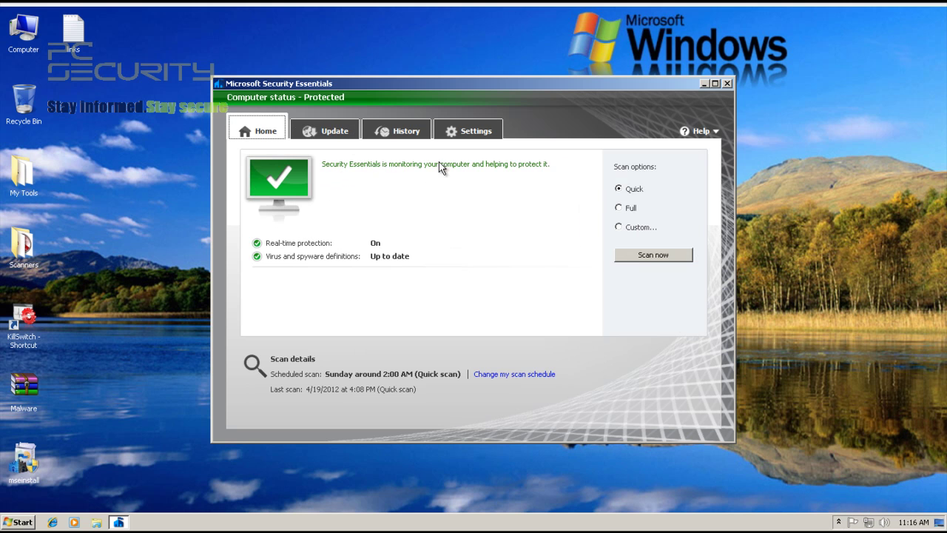
{"action": "left_click", "coordinate": [645, 256]}
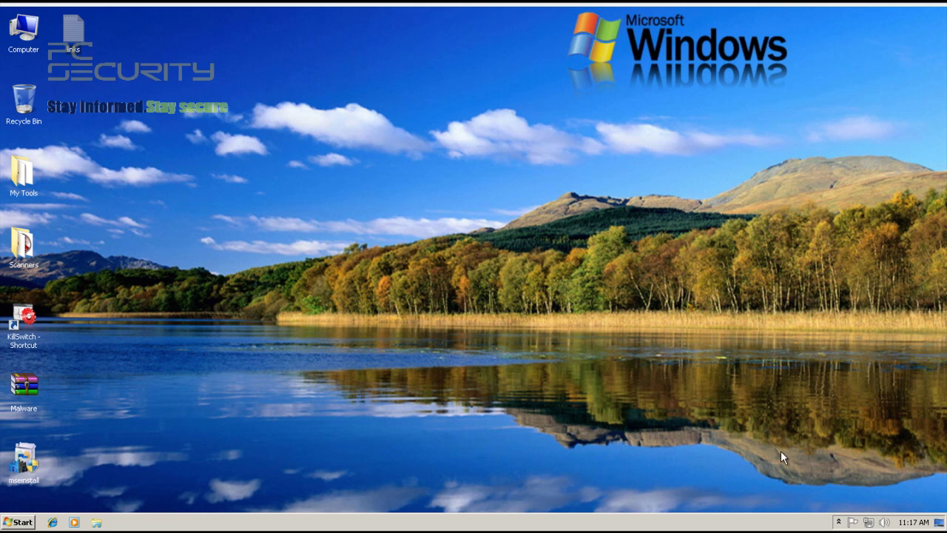
Reopen Microsoft Security Essentials and turn off real-time protection in its settings, allowing the change
{"action": "left_click", "coordinate": [840, 521]}
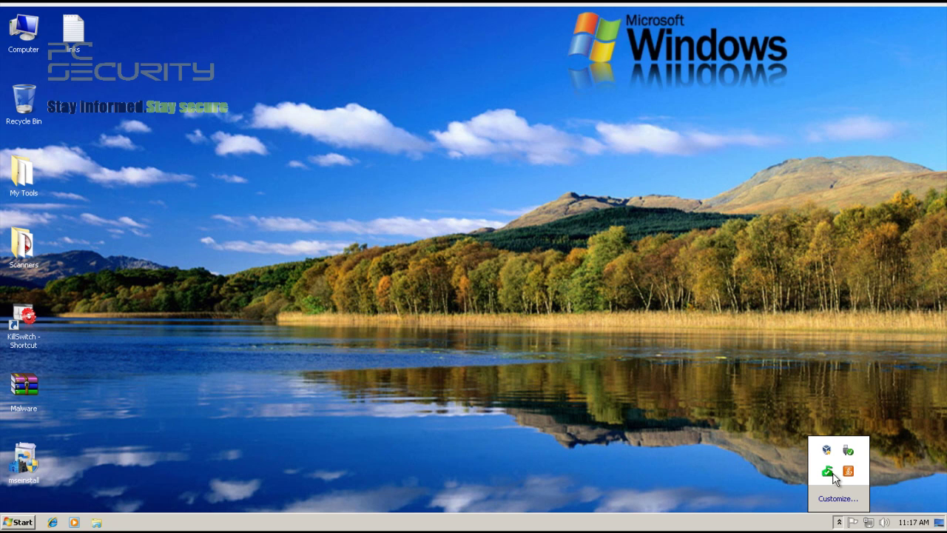
{"action": "double_click", "coordinate": [831, 474]}
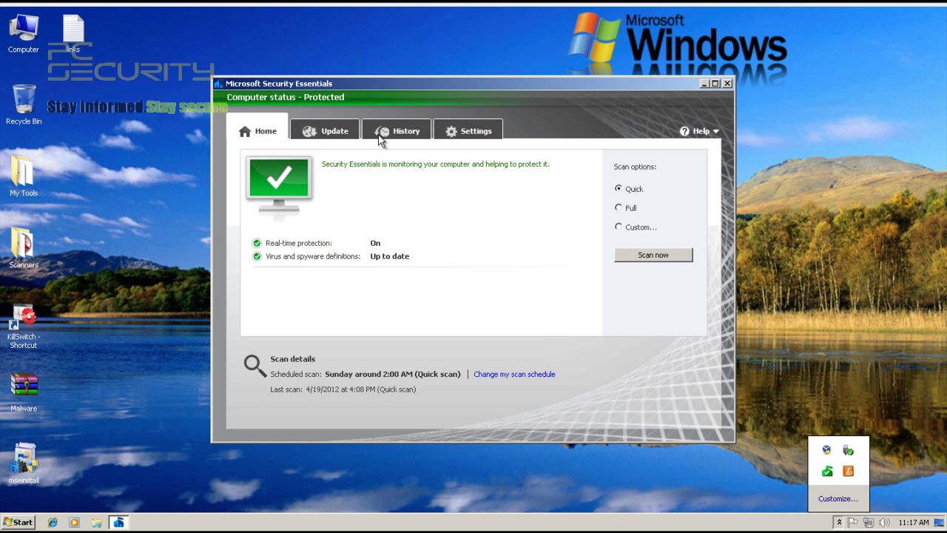
{"action": "left_click", "coordinate": [333, 131]}
{"action": "left_click", "coordinate": [438, 131]}
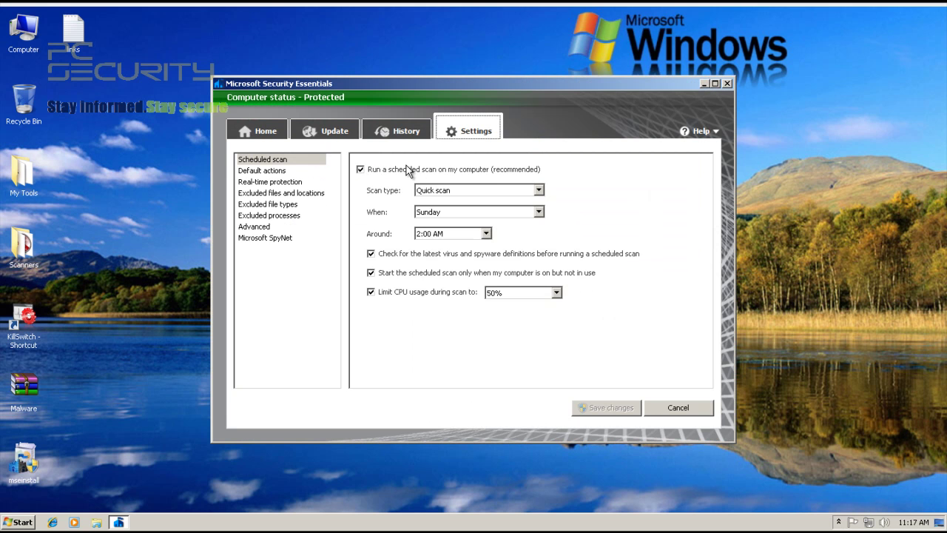
{"action": "left_click", "coordinate": [276, 193]}
{"action": "left_click", "coordinate": [316, 184]}
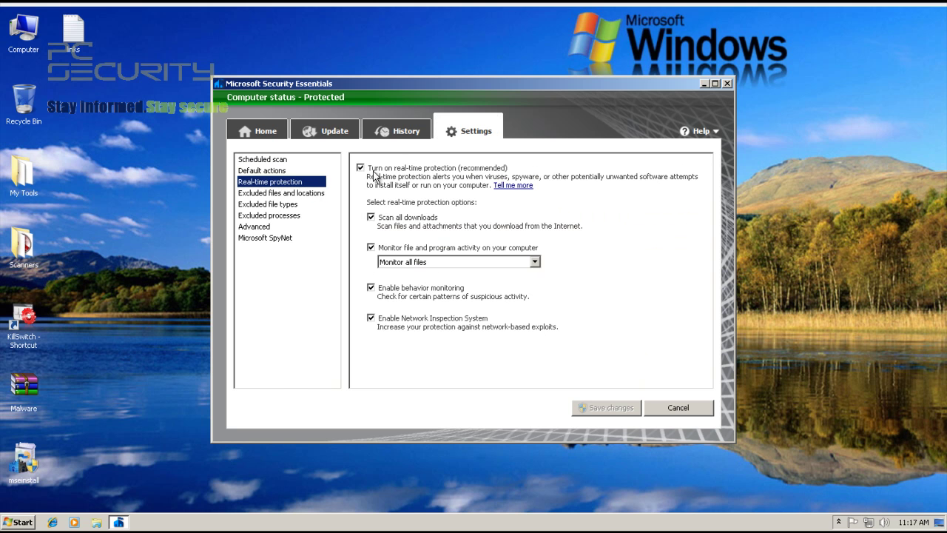
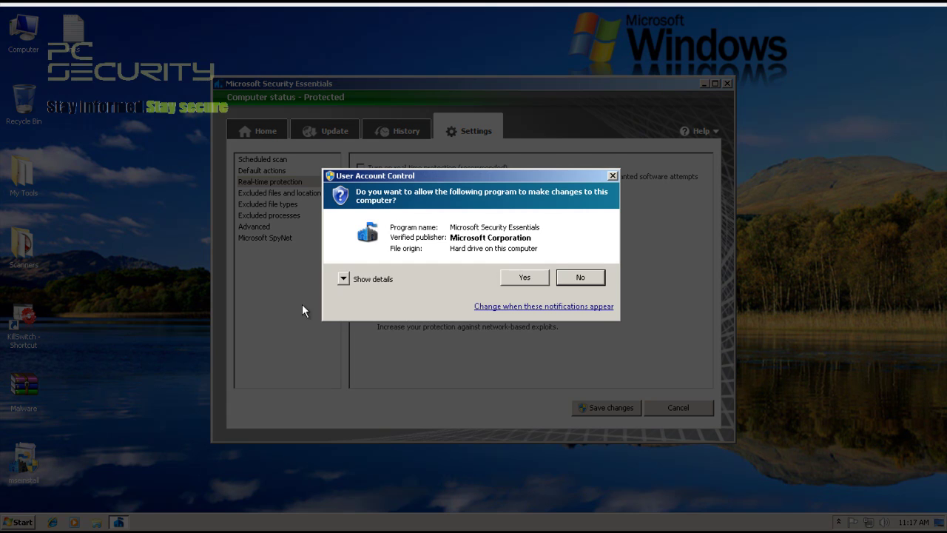
{"action": "left_click", "coordinate": [523, 276]}
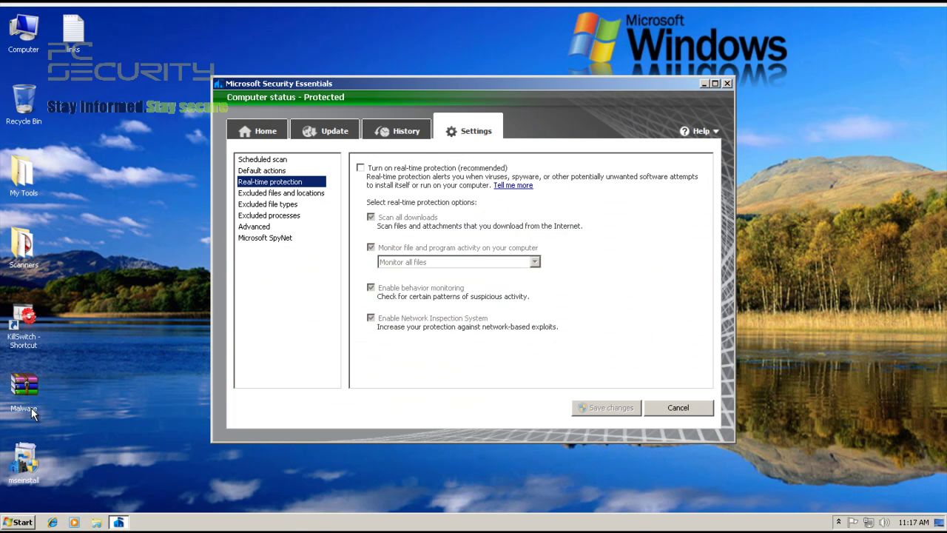
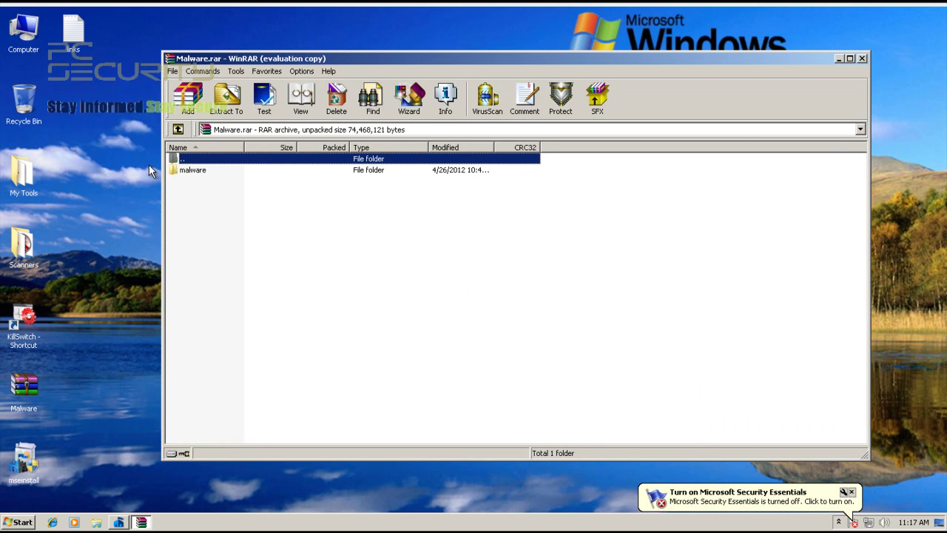
Extract the malware folder from Malware.rar to the desktop and check the extracted folder's size and file count in its properties
{"action": "left_click", "coordinate": [169, 168]}
{"action": "left_click_drag", "start_coordinate": [169, 168], "coordinate": [90, 119]}
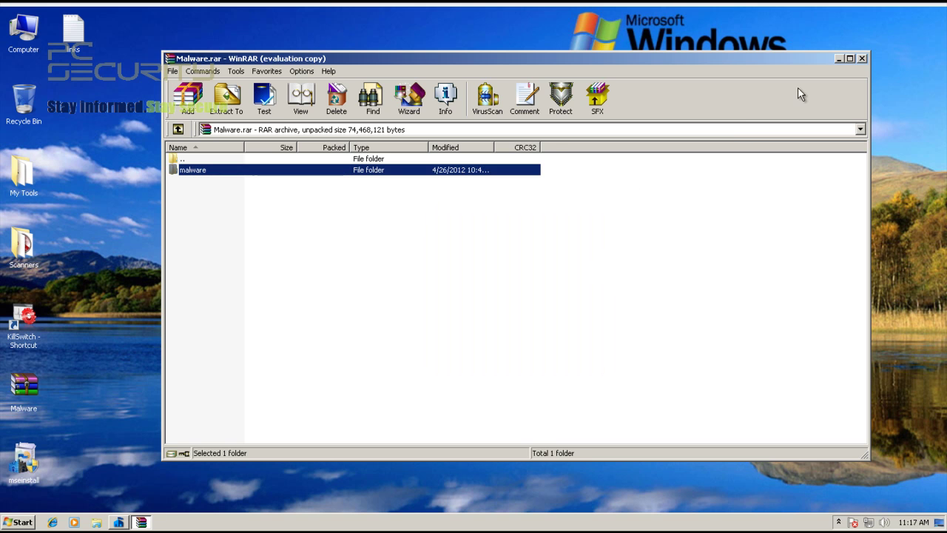
{"action": "left_click", "coordinate": [862, 59]}
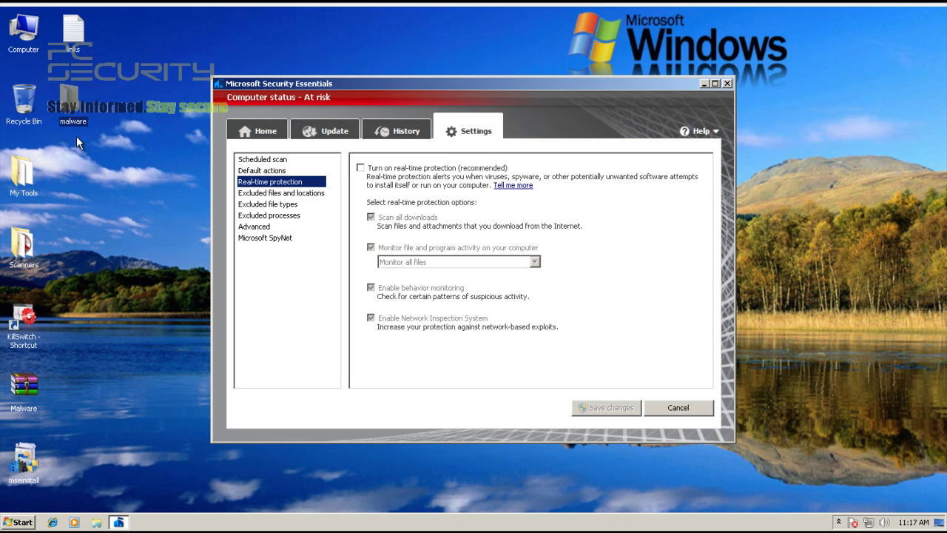
{"action": "right_click", "coordinate": [83, 119]}
{"action": "left_click", "coordinate": [116, 328]}
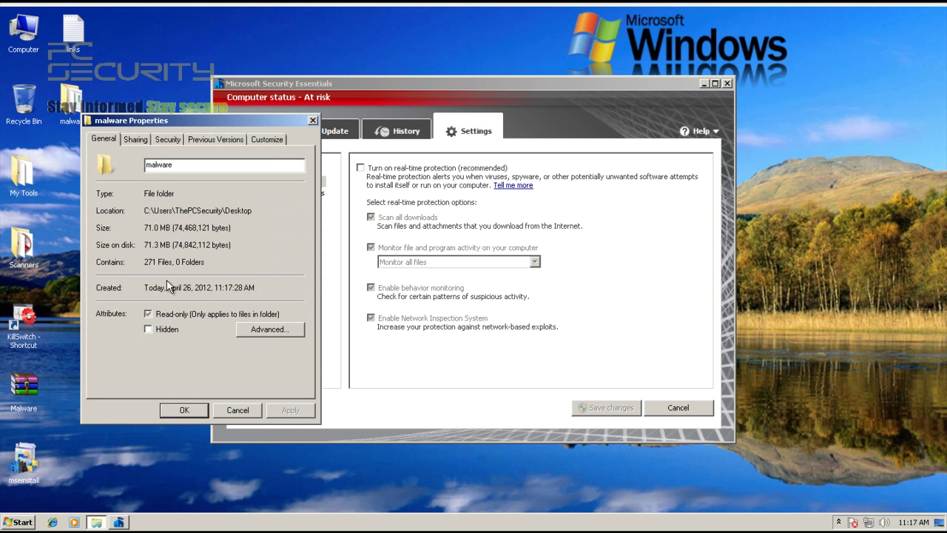
{"action": "left_click", "coordinate": [242, 409]}
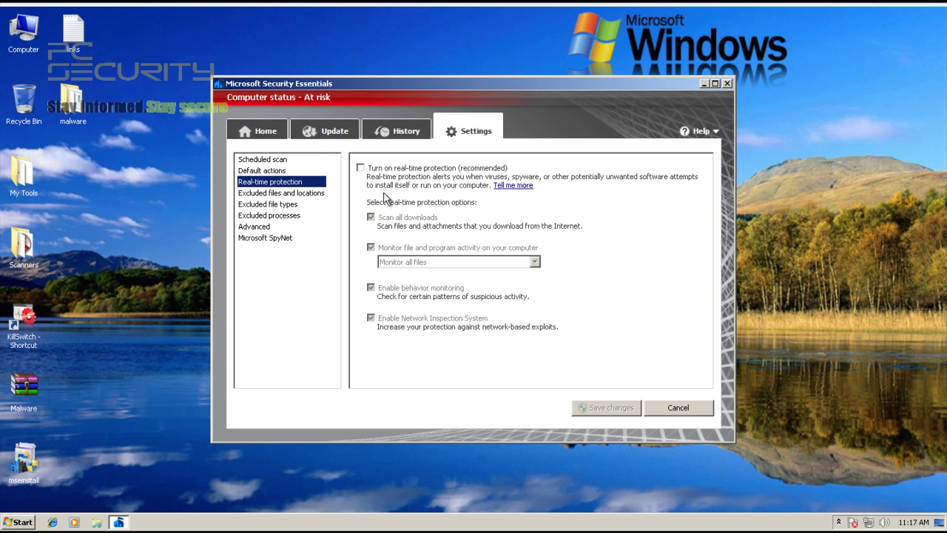
Turn real-time protection back on in Microsoft Security Essentials, allow the change, and close the program window
{"action": "left_click", "coordinate": [362, 168]}
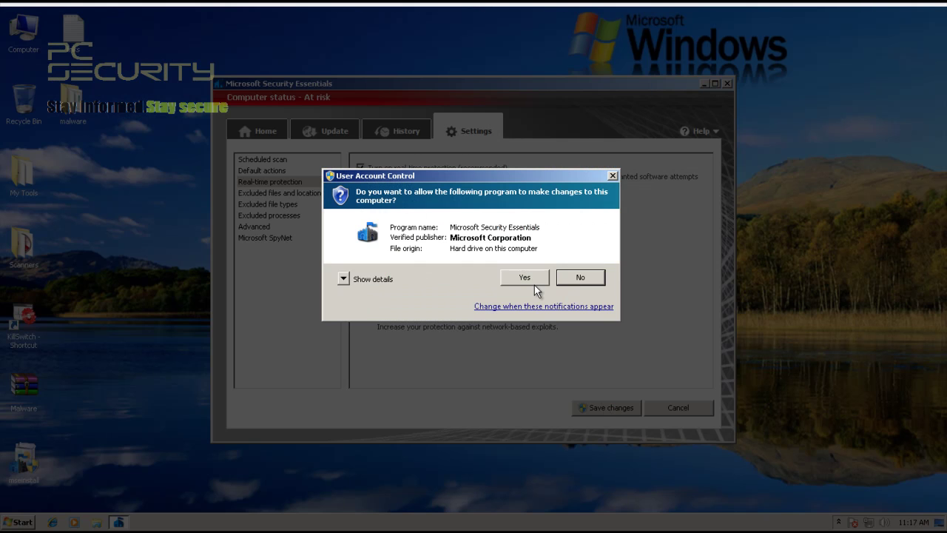
{"action": "left_click", "coordinate": [524, 277]}
{"action": "left_click", "coordinate": [726, 83]}
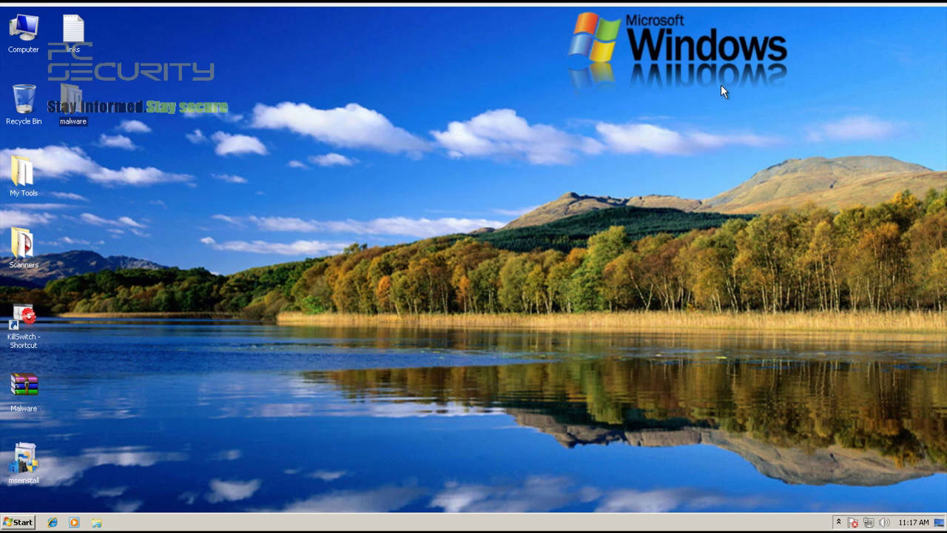
Scan the malware folder on the desktop with Microsoft Security Essentials and clean the detected threats
{"action": "right_click", "coordinate": [77, 117]}
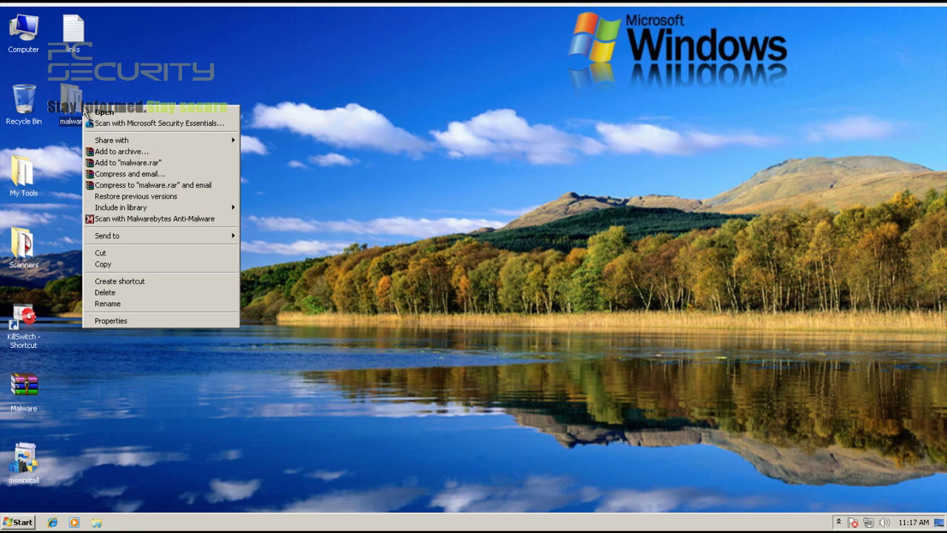
{"action": "left_click", "coordinate": [119, 129]}
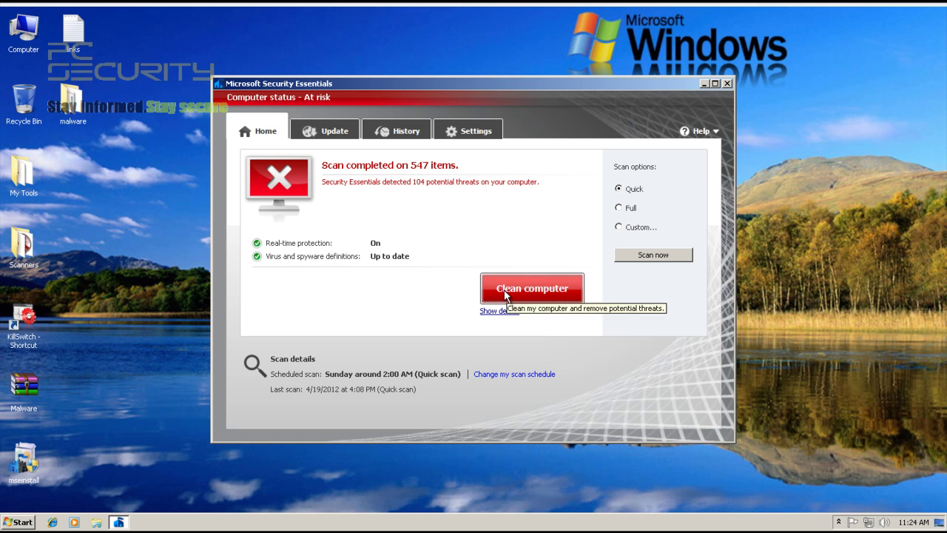
{"action": "left_click", "coordinate": [523, 289]}
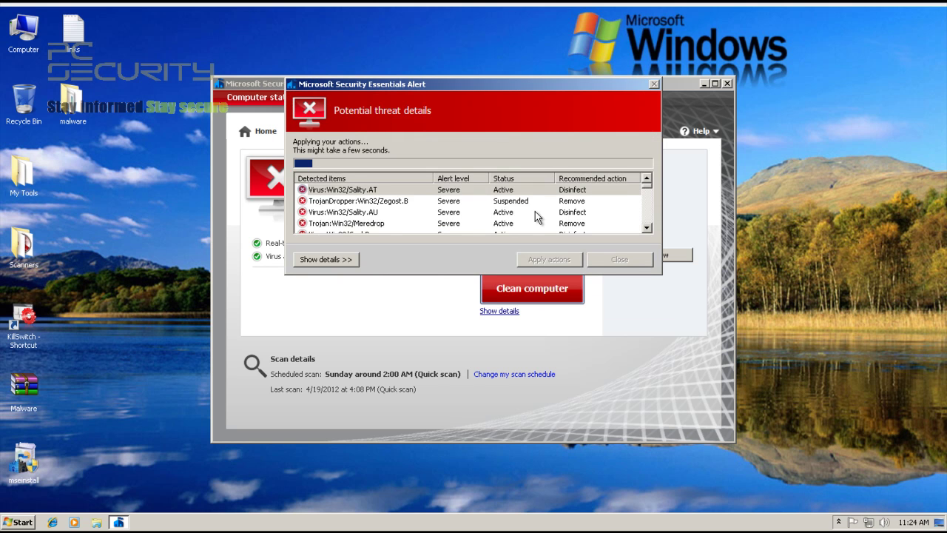
Examine the detected items in the potential threat details, comparing their alert levels, statuses and recommended actions while the cleaning runs
{"action": "left_click", "coordinate": [561, 212]}
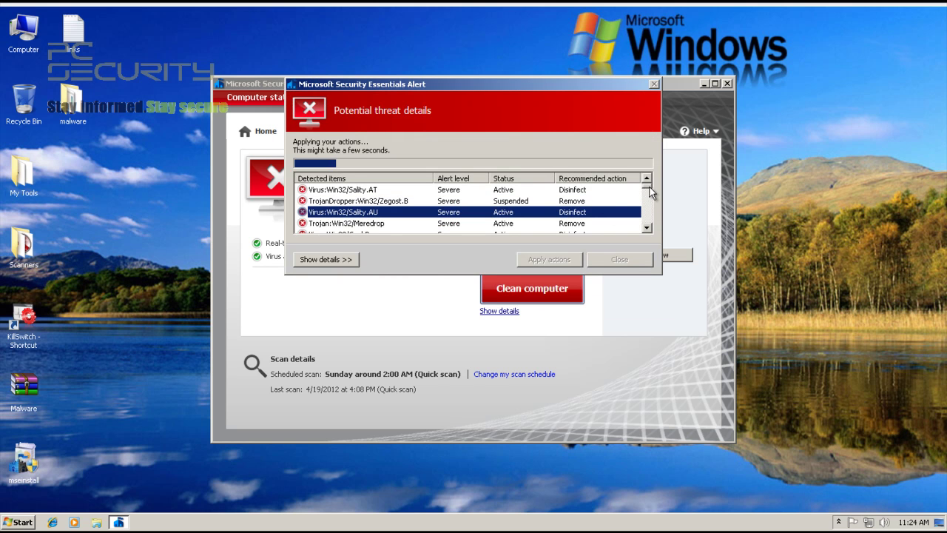
{"action": "mouse_move", "coordinate": [650, 191]}
{"action": "left_mouse_down"}
{"action": "mouse_move", "coordinate": [647, 232]}
{"action": "mouse_move", "coordinate": [648, 191]}
{"action": "left_mouse_up"}
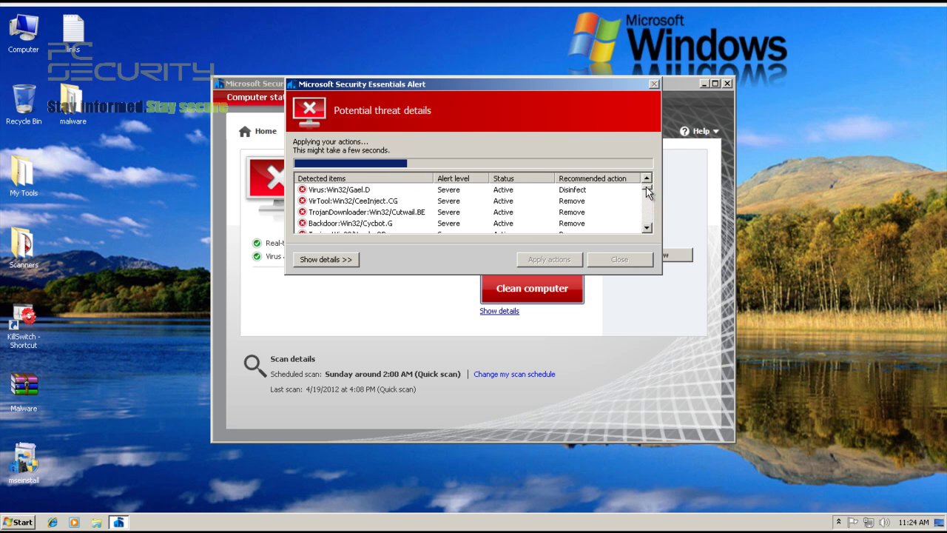
{"action": "left_click", "coordinate": [572, 190]}
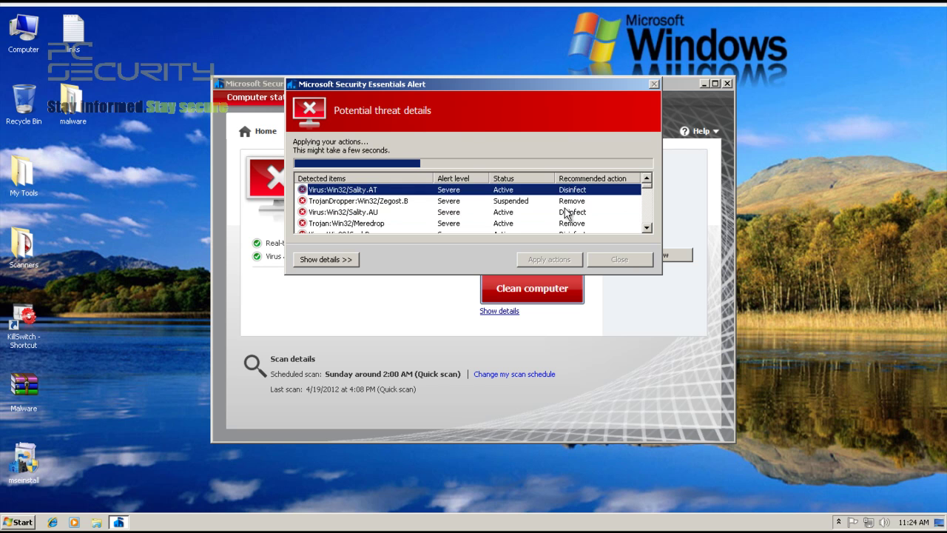
{"action": "left_click", "coordinate": [567, 213]}
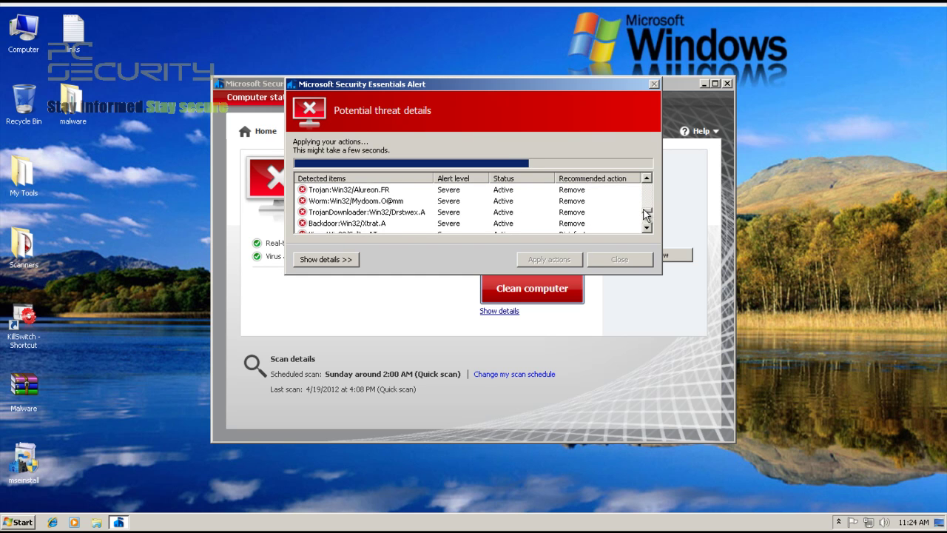
{"action": "left_click", "coordinate": [598, 223]}
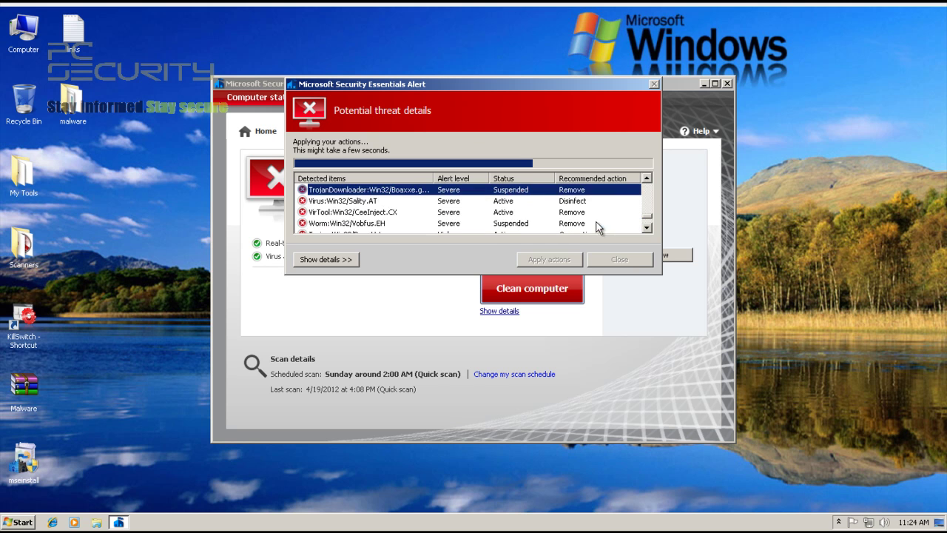
{"action": "left_click", "coordinate": [604, 209]}
{"action": "left_click", "coordinate": [604, 200]}
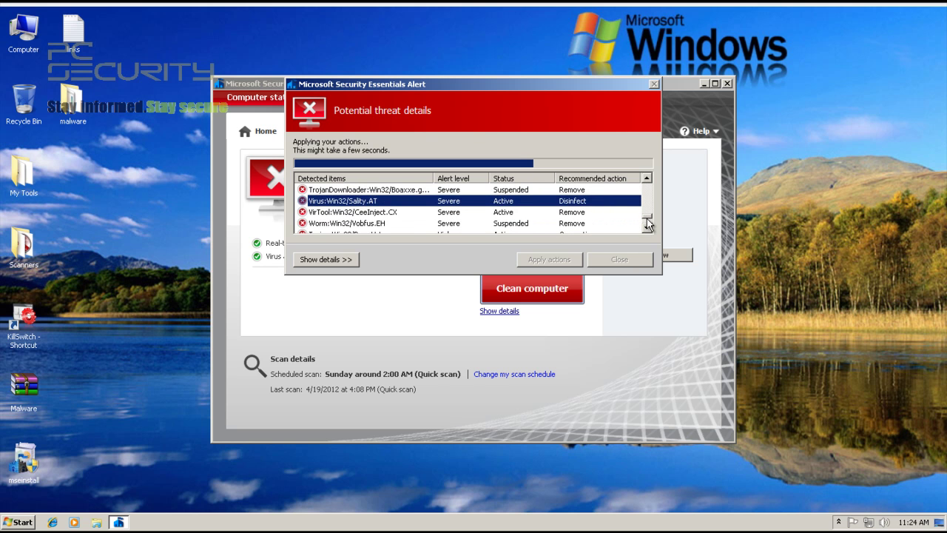
{"action": "left_click", "coordinate": [588, 202]}
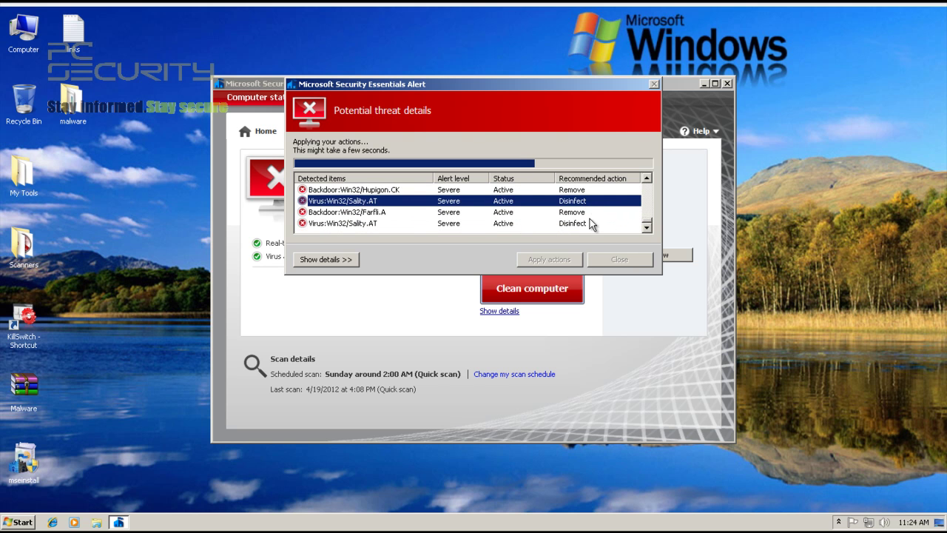
{"action": "left_click", "coordinate": [591, 223]}
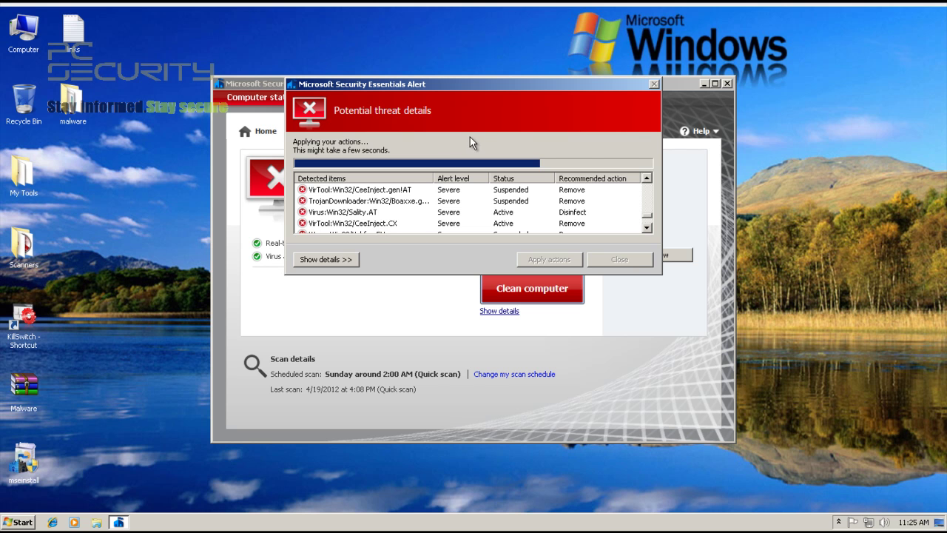
{"action": "left_click_drag", "start_coordinate": [650, 221], "coordinate": [648, 189]}
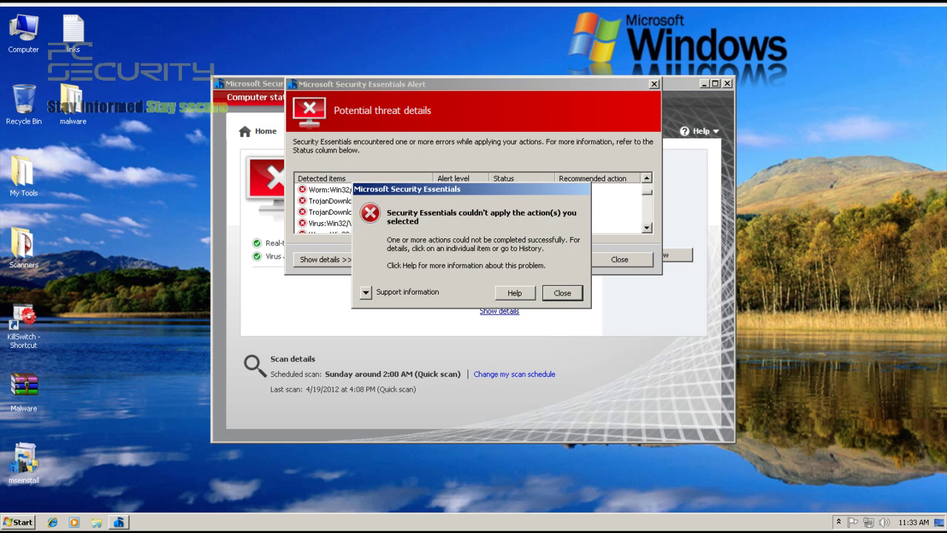
Dismiss the Security Essentials error message and review the status of the items through the end of the threat list
{"action": "left_click", "coordinate": [562, 293]}
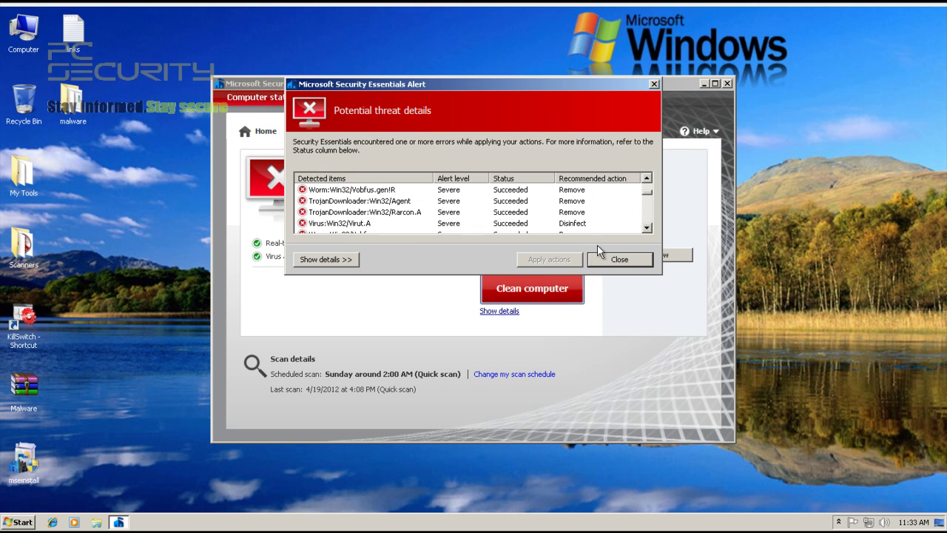
{"action": "left_click_drag", "start_coordinate": [648, 197], "coordinate": [649, 231]}
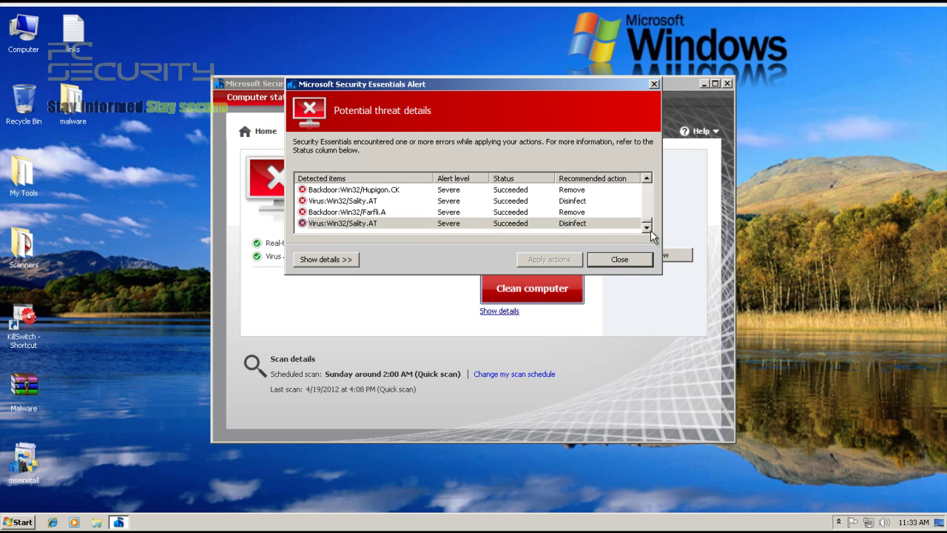
Close the threat details, send the listed malware files to Microsoft as samples, and close the Security Essentials window
{"action": "left_click", "coordinate": [620, 260]}
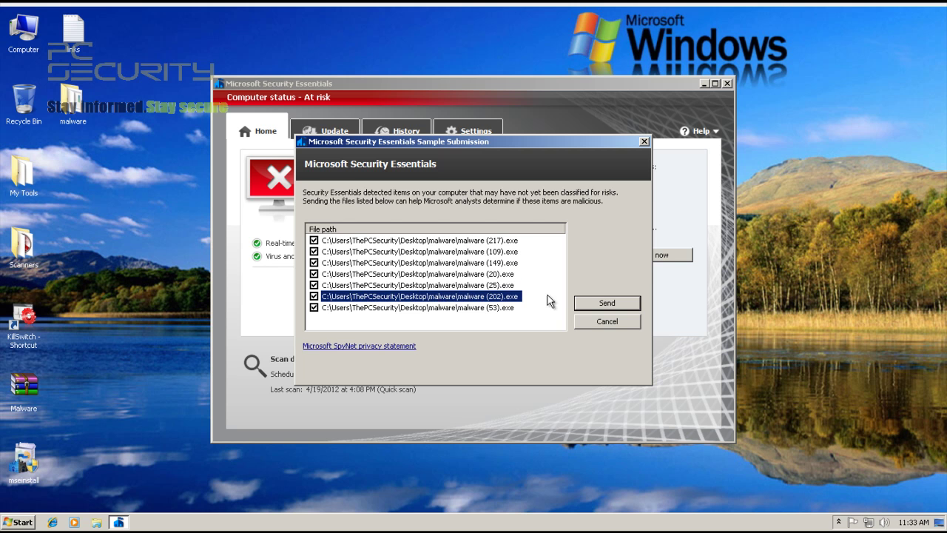
{"action": "left_click", "coordinate": [605, 303]}
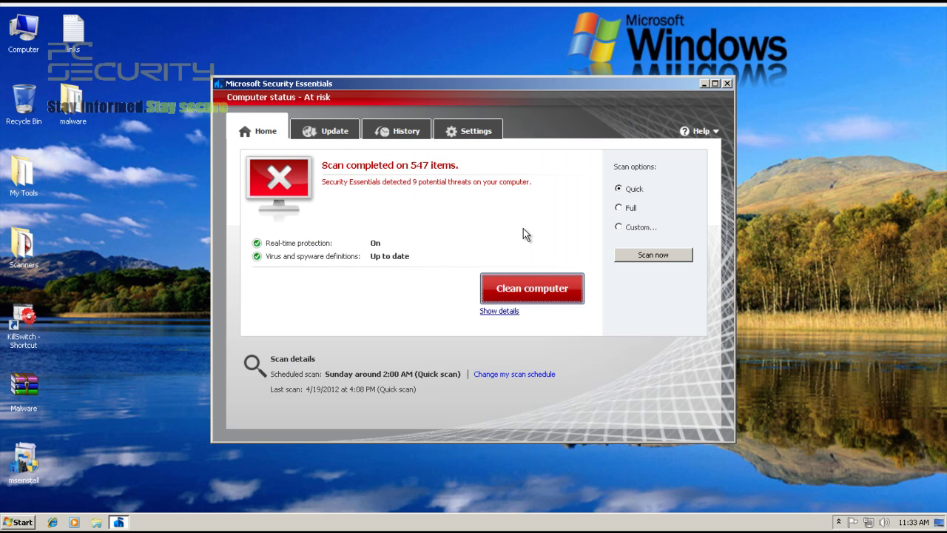
{"action": "left_click", "coordinate": [726, 84]}
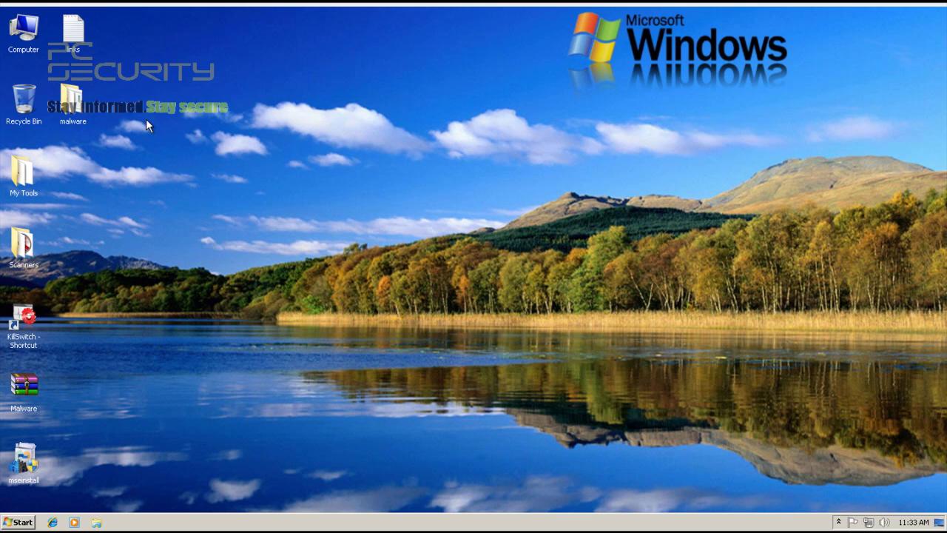
Check which samples remain in the malware folder on the desktop, and close the folder
{"action": "left_click", "coordinate": [85, 102]}
{"action": "double_click", "coordinate": [85, 102]}
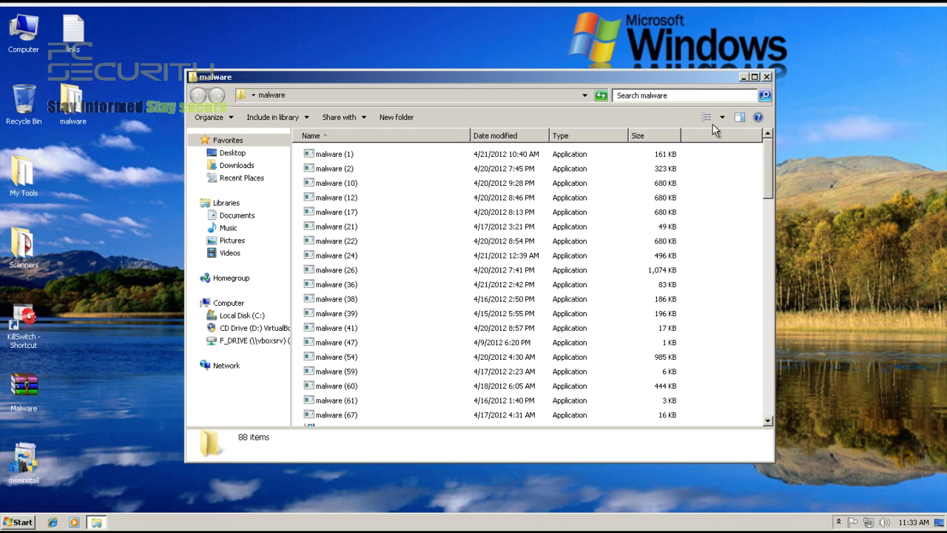
{"action": "left_click", "coordinate": [766, 77]}
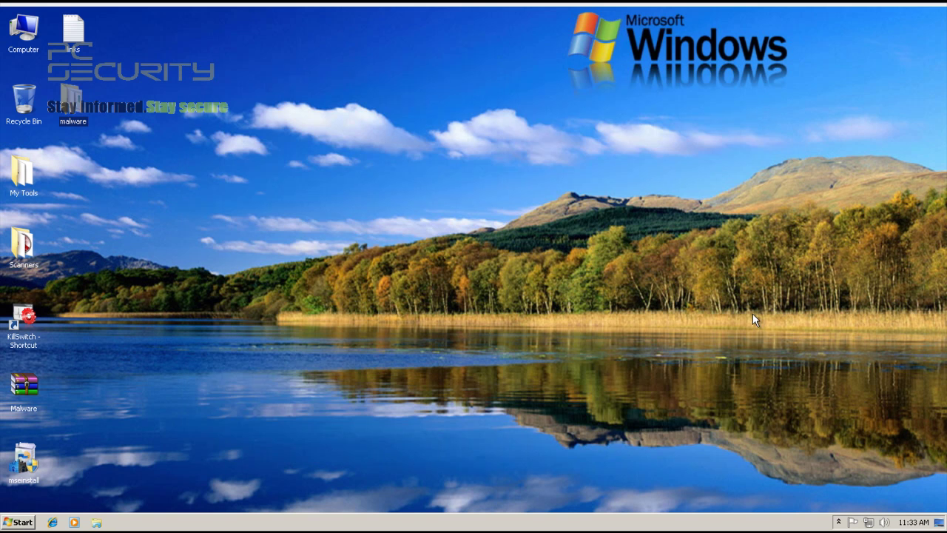
Reopen Microsoft Security Essentials and clean the remaining potential threats
{"action": "left_click", "coordinate": [839, 522]}
{"action": "double_click", "coordinate": [826, 472]}
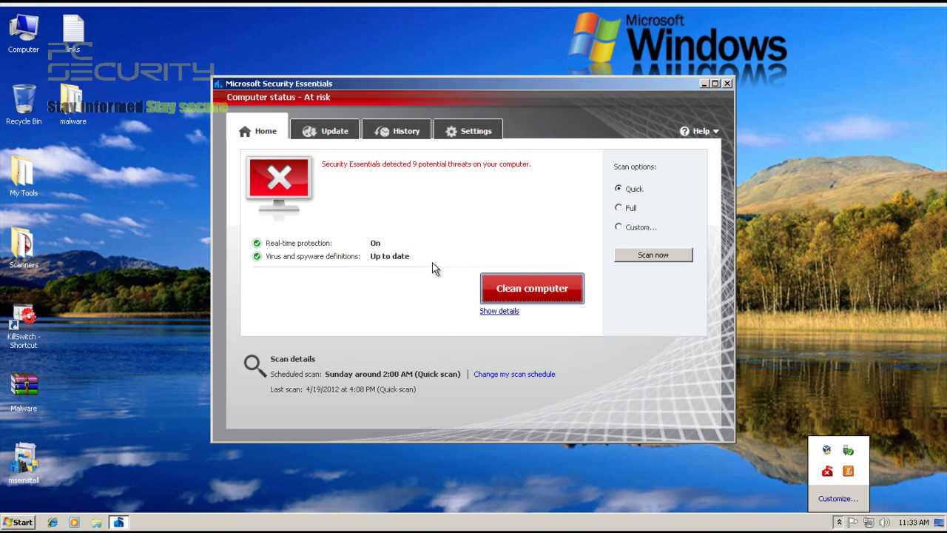
{"action": "left_click", "coordinate": [520, 287]}
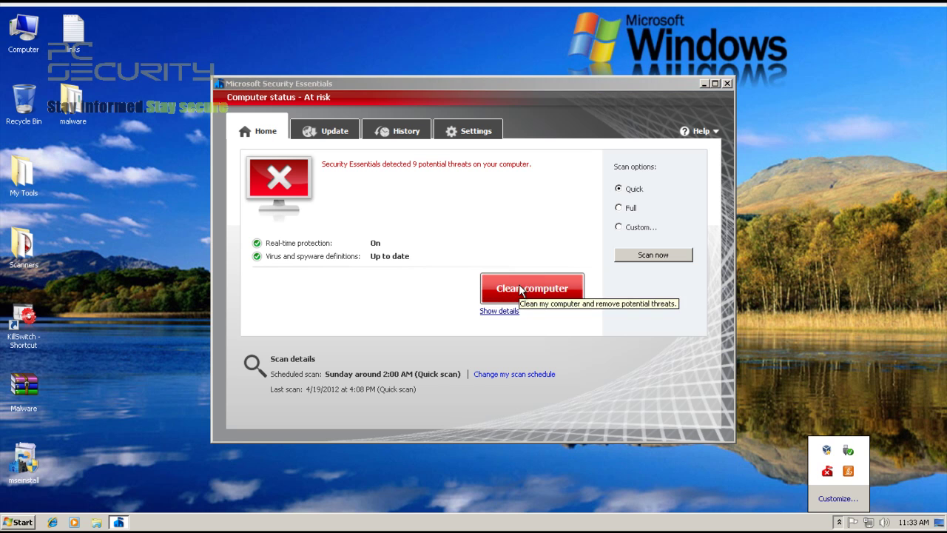
{"action": "mouse_move", "coordinate": [459, 200]}
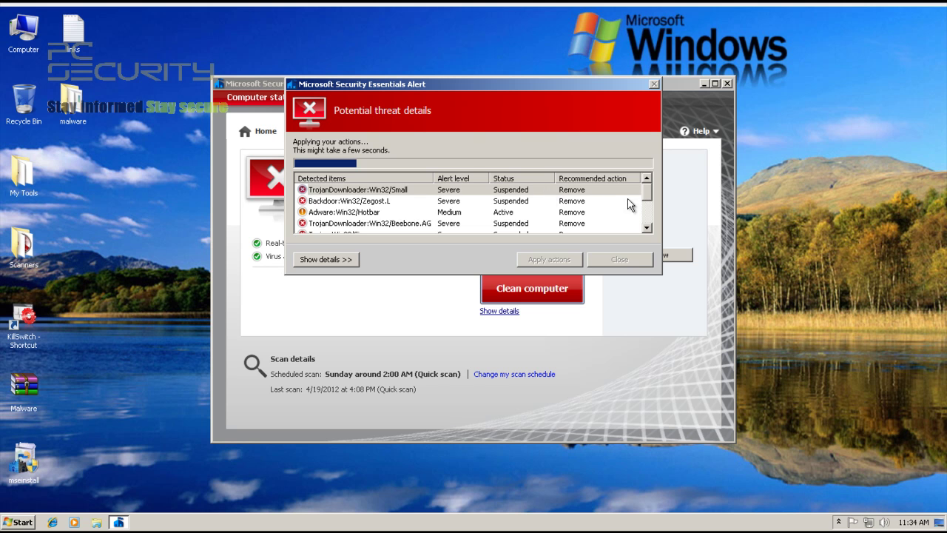
{"action": "left_click_drag", "start_coordinate": [647, 197], "coordinate": [541, 192]}
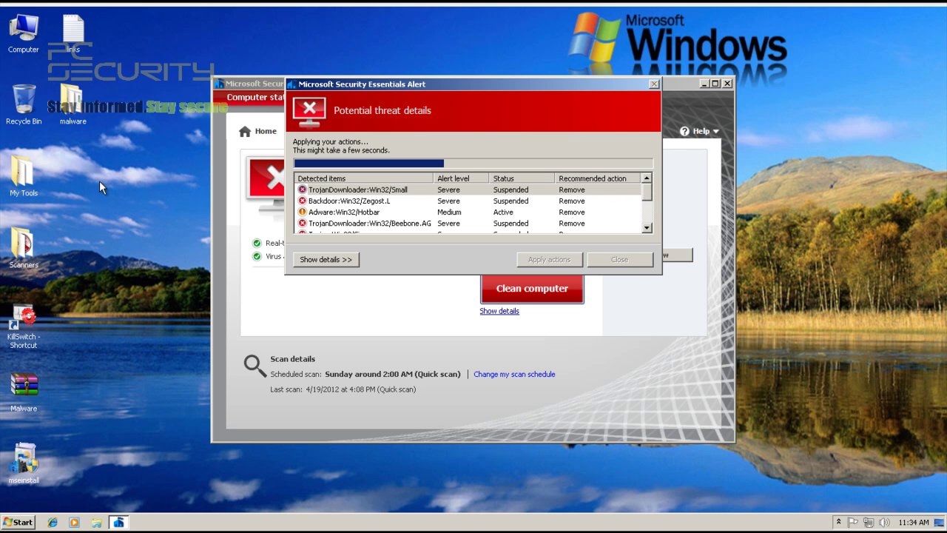
Open Calculator while the cleaning runs, and close the threat details and the Security Essentials window once it finishes
{"action": "left_click", "coordinate": [15, 521]}
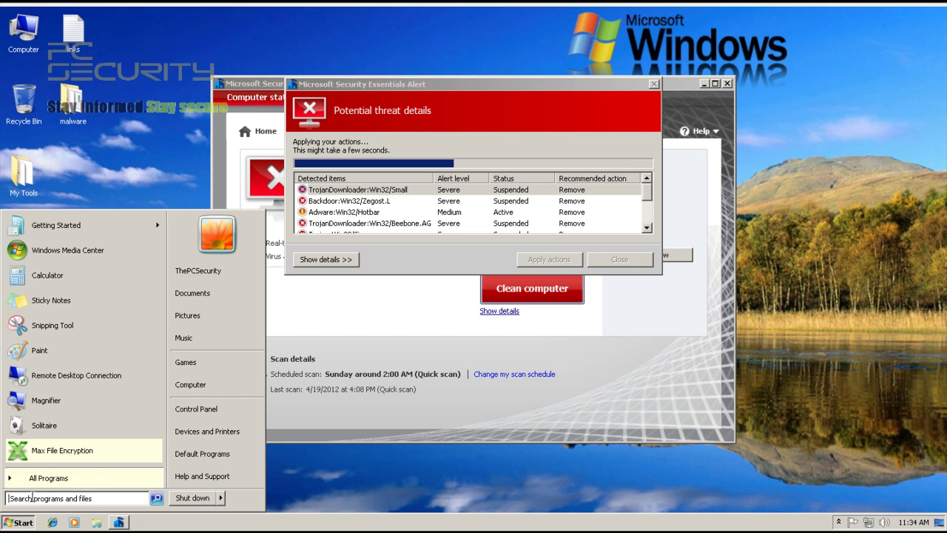
{"action": "left_click", "coordinate": [66, 272]}
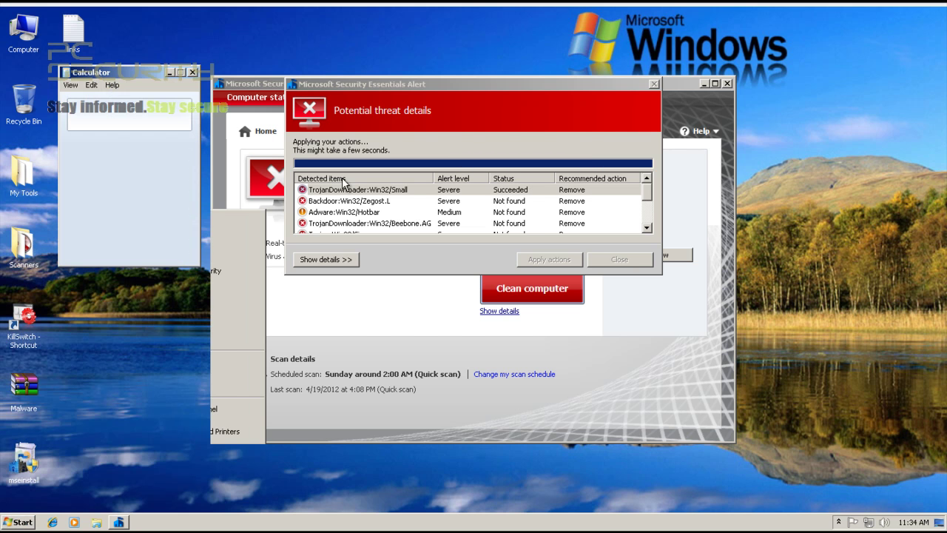
{"action": "left_click", "coordinate": [620, 258]}
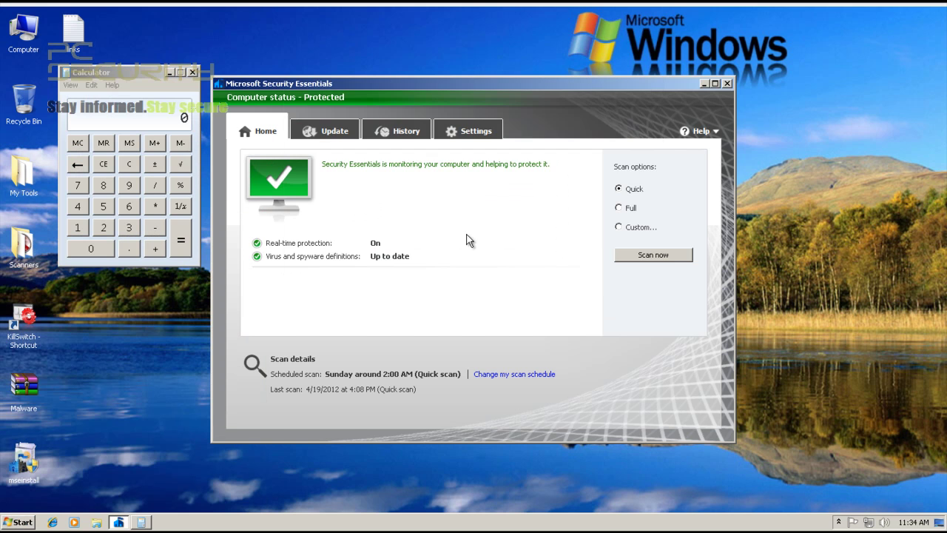
{"action": "left_click", "coordinate": [727, 84]}
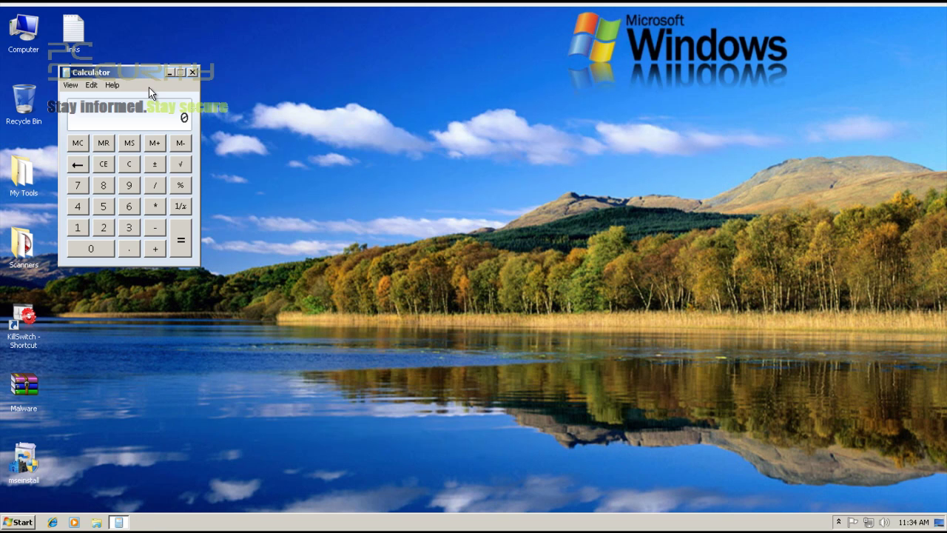
Move Calculator clear of the desktop icons and check the number of files left in the malware folder
{"action": "left_click_drag", "start_coordinate": [77, 72], "coordinate": [300, 83]}
{"action": "double_click", "coordinate": [71, 100]}
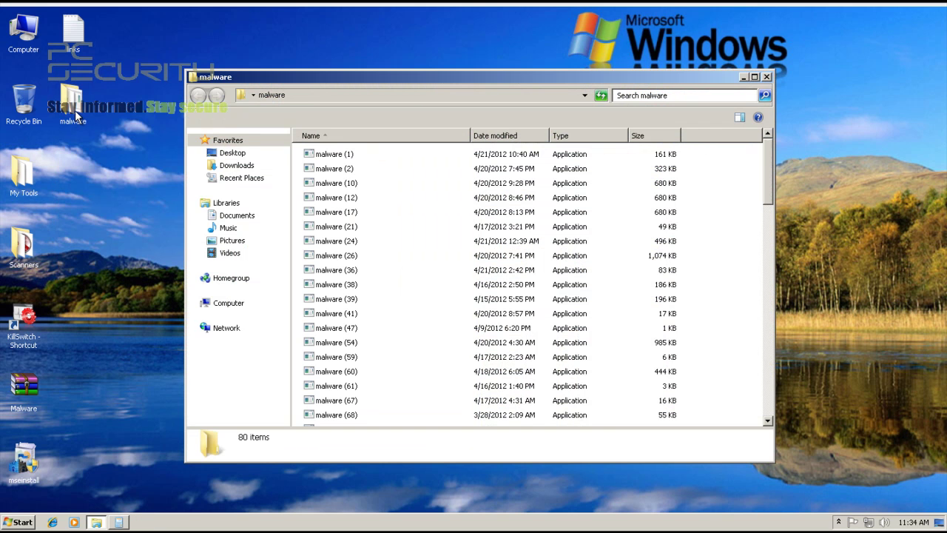
{"action": "left_click", "coordinate": [765, 78]}
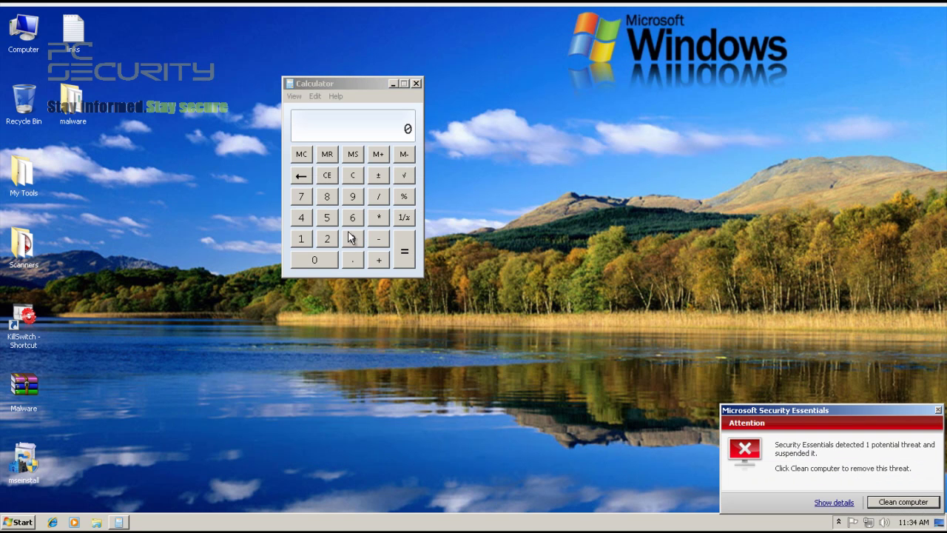
Clean the newly detected threat from the Security Essentials alert and look through the remaining samples in the malware folder
{"action": "left_click", "coordinate": [903, 502]}
{"action": "double_click", "coordinate": [72, 100]}
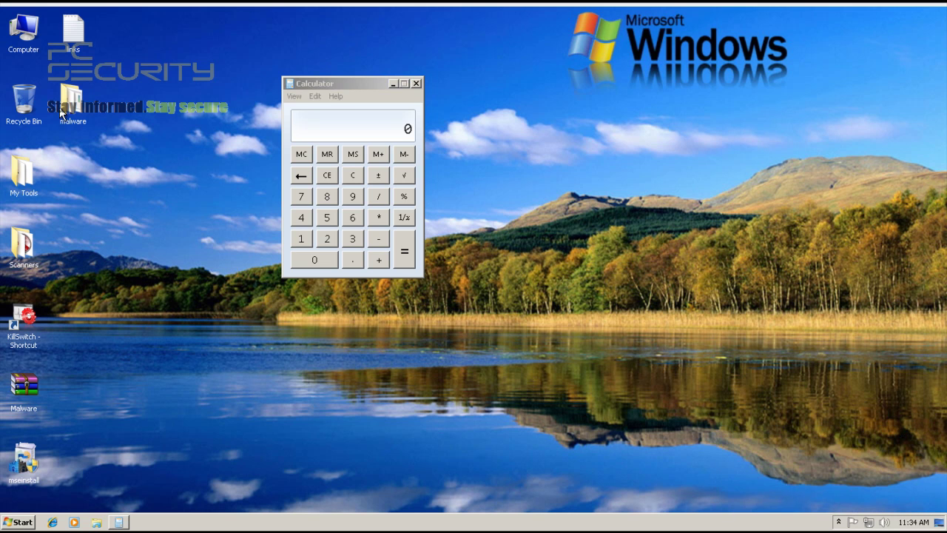
{"action": "left_click", "coordinate": [493, 198]}
{"action": "scroll", "coordinate": [491, 200], "scroll_direction": "down", "scroll_amount": 20}
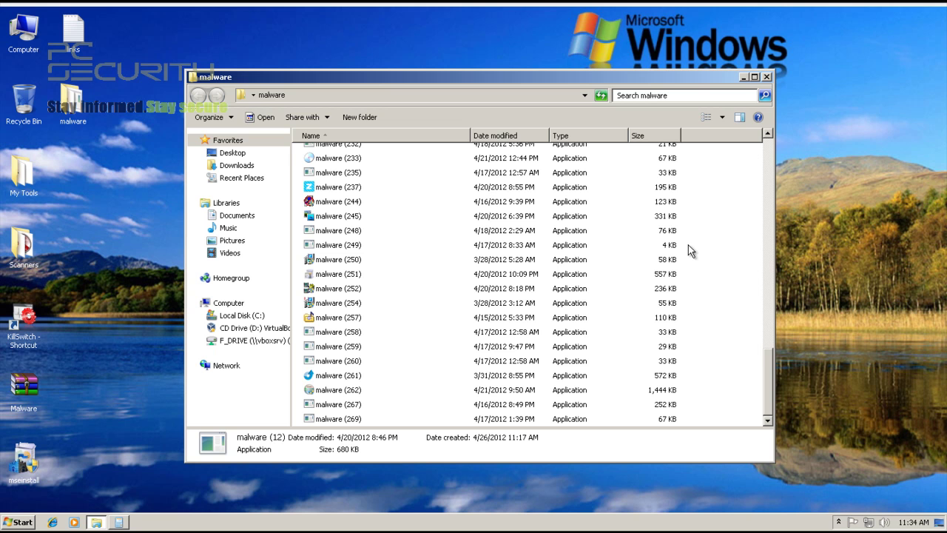
{"action": "left_click", "coordinate": [528, 276]}
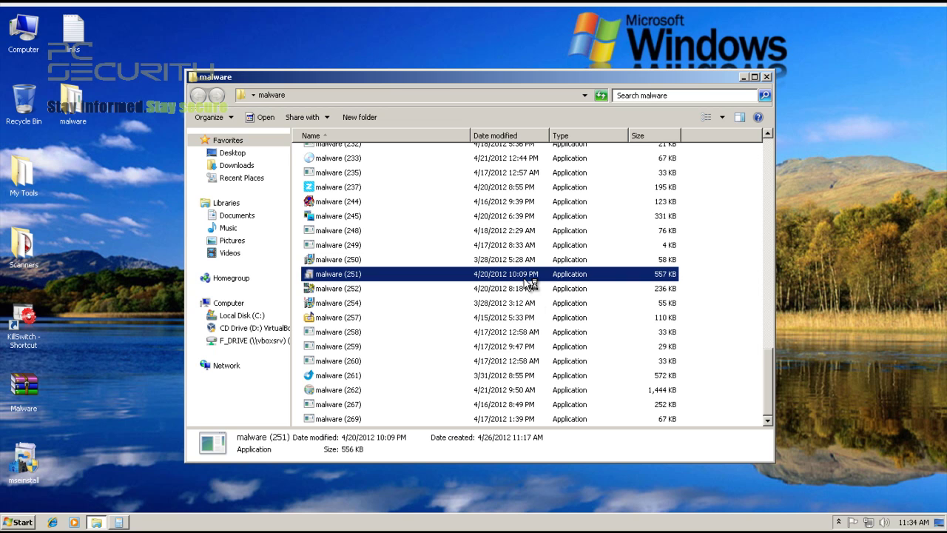
{"action": "scroll", "coordinate": [525, 281], "scroll_direction": "up", "scroll_amount": 2}
{"action": "scroll", "coordinate": [525, 281], "scroll_direction": "up", "scroll_amount": 10}
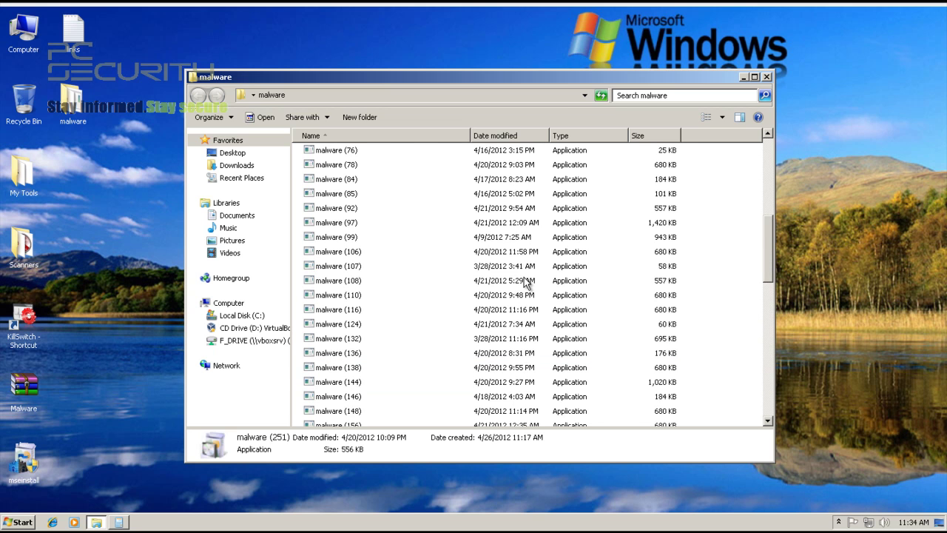
{"action": "scroll", "coordinate": [497, 275], "scroll_direction": "up", "scroll_amount": 7}
{"action": "left_click", "coordinate": [475, 230]}
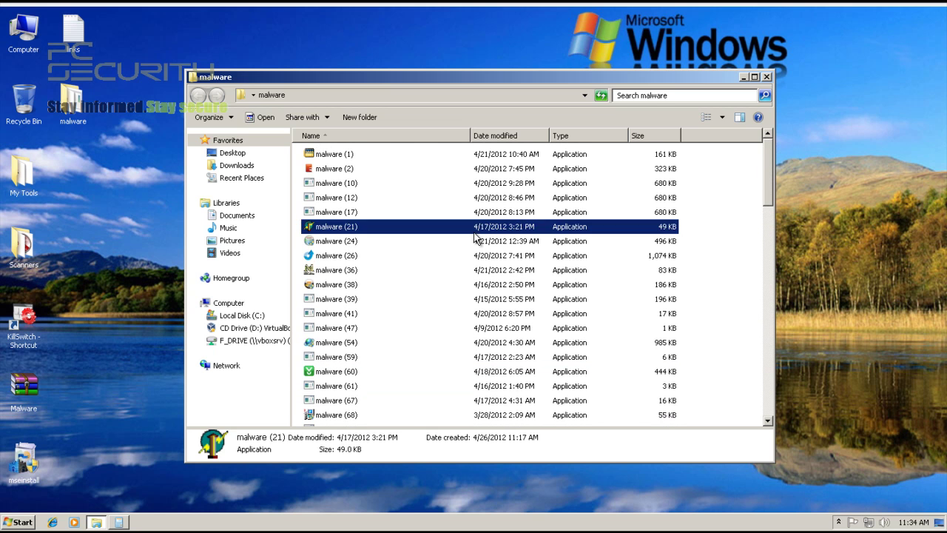
{"action": "left_click", "coordinate": [493, 289]}
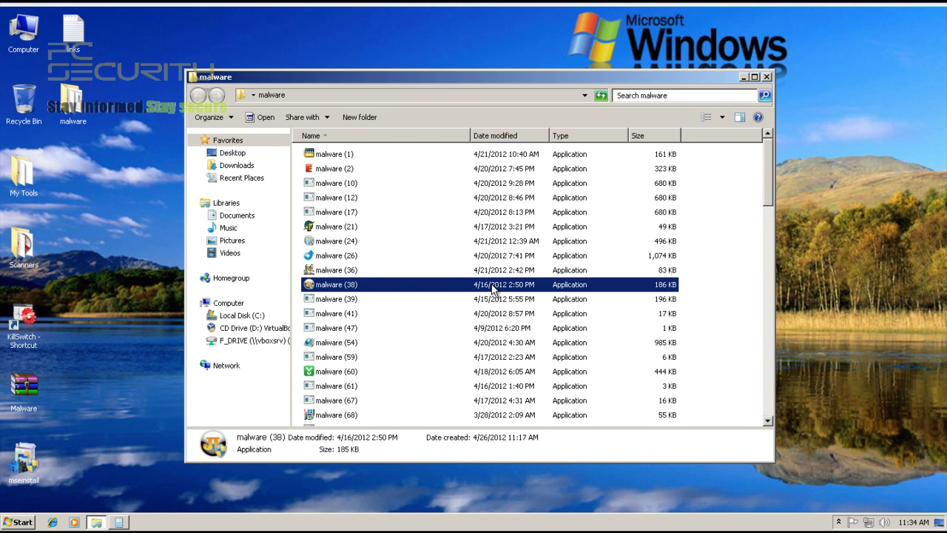
{"action": "left_click", "coordinate": [768, 77]}
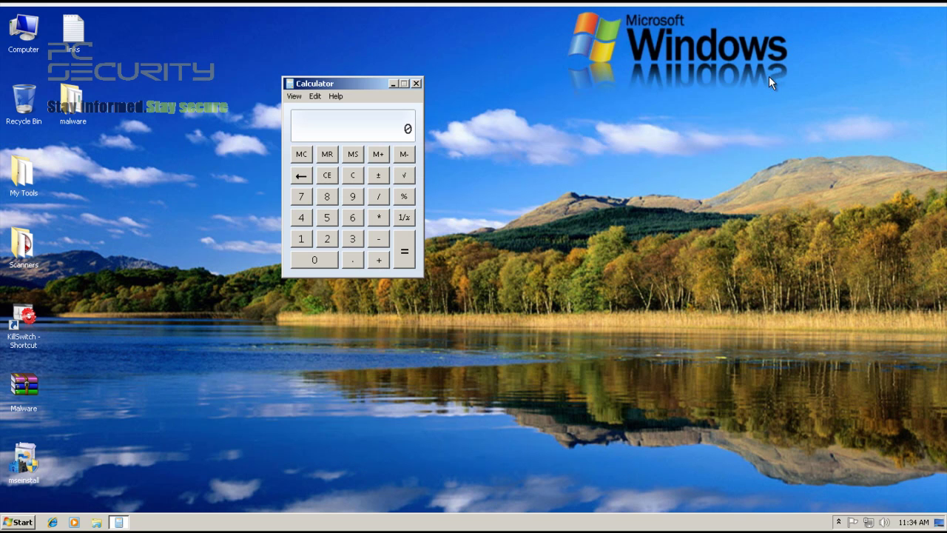
Recheck the malware folder's item count, close the folder, and enter 271 in Calculator
{"action": "double_click", "coordinate": [83, 110]}
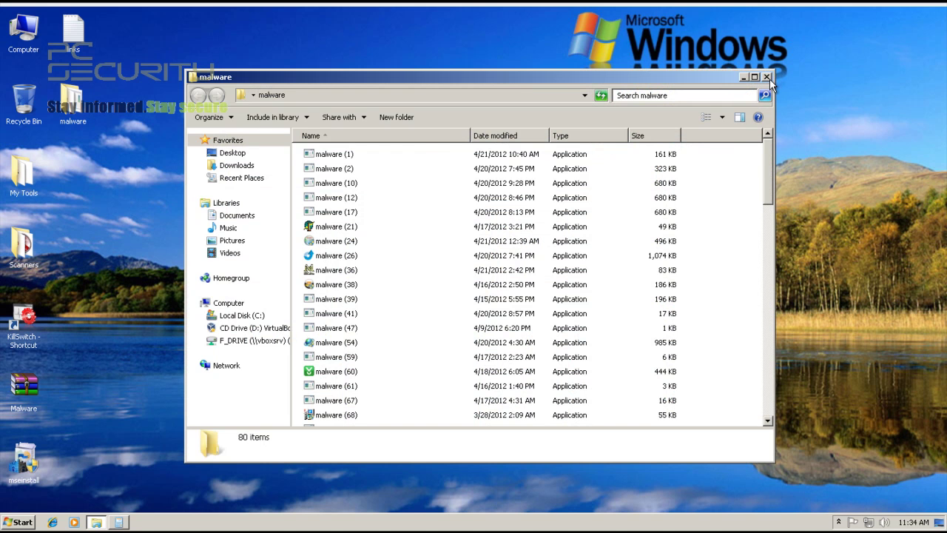
{"action": "left_click", "coordinate": [767, 77]}
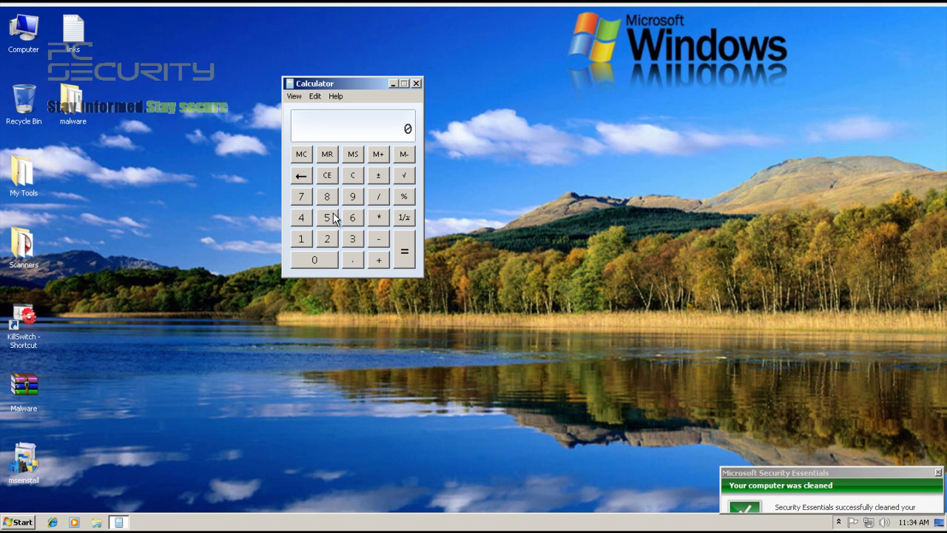
{"action": "key", "text": "2"}
{"action": "key", "text": "1"}
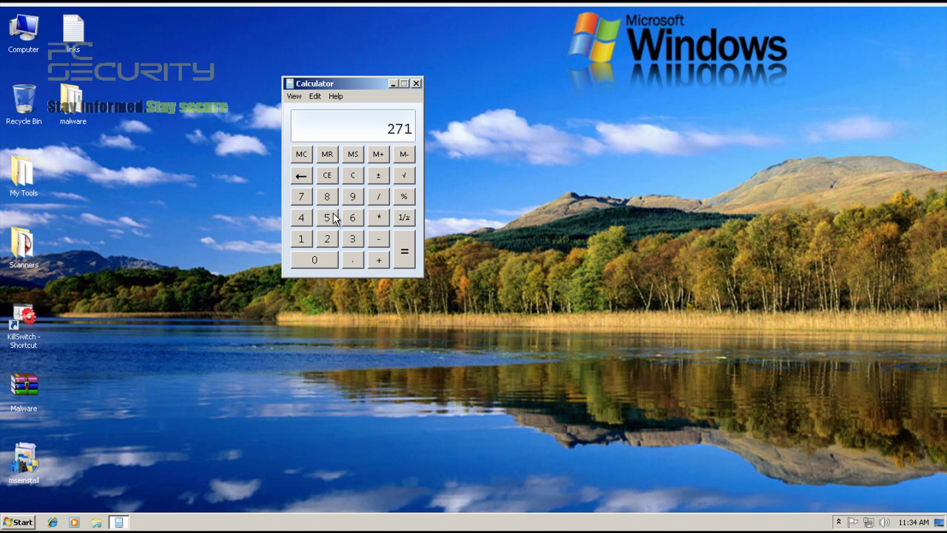
Reopen Microsoft Security Essentials, clean the detected threat, and check the TrojanDownloader:Win32/Small entry
{"action": "left_click", "coordinate": [840, 522]}
{"action": "left_click", "coordinate": [829, 477]}
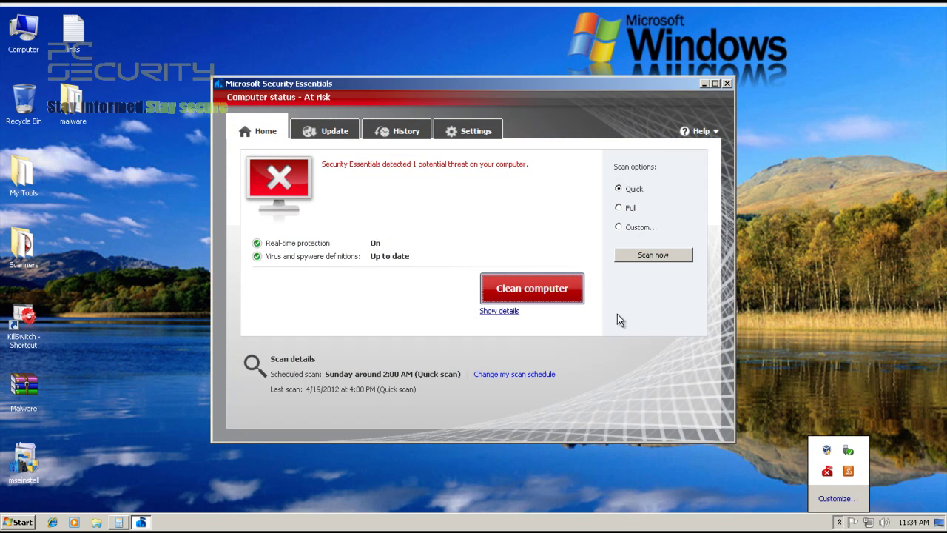
{"action": "left_click", "coordinate": [503, 287]}
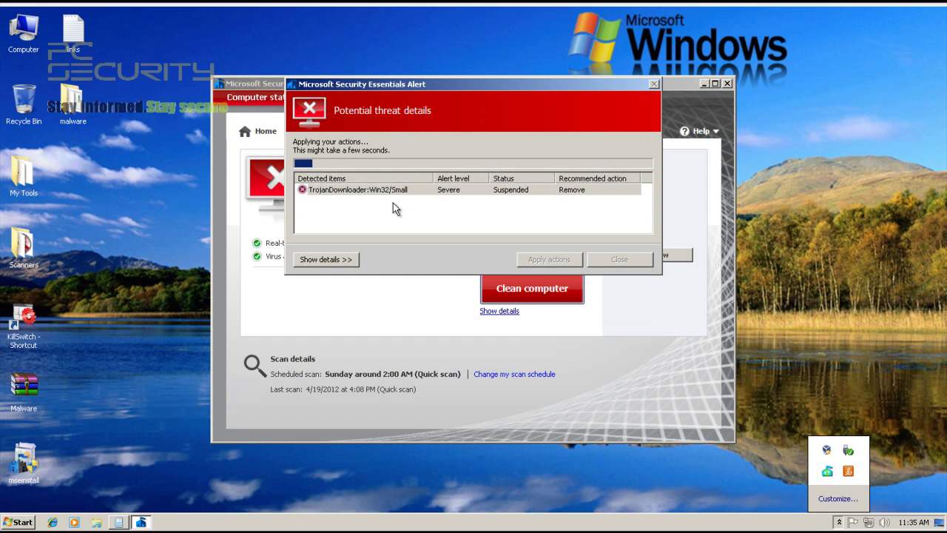
{"action": "left_click", "coordinate": [539, 191]}
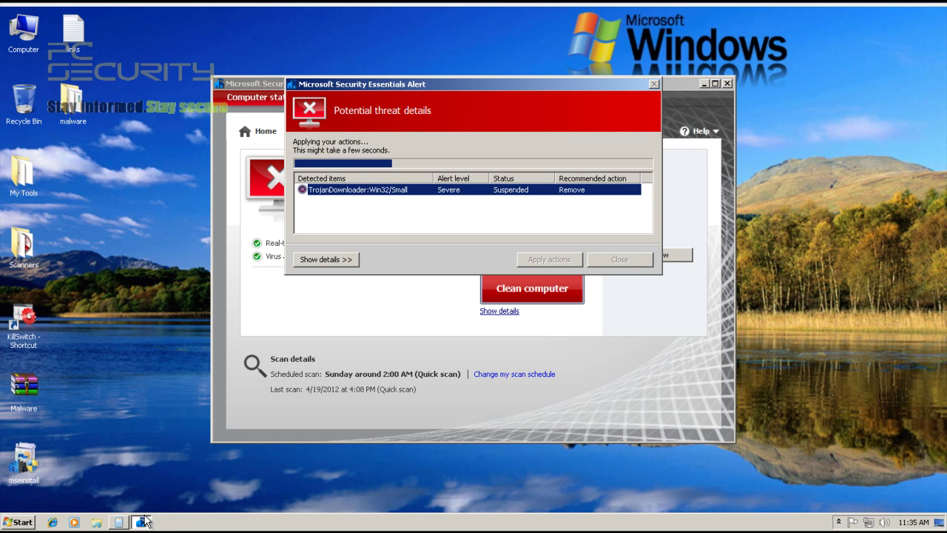
Compute the detection rate in Calculator by subtracting 65 from 271 and dividing the result by 271, and close Calculator
{"action": "left_click", "coordinate": [118, 522]}
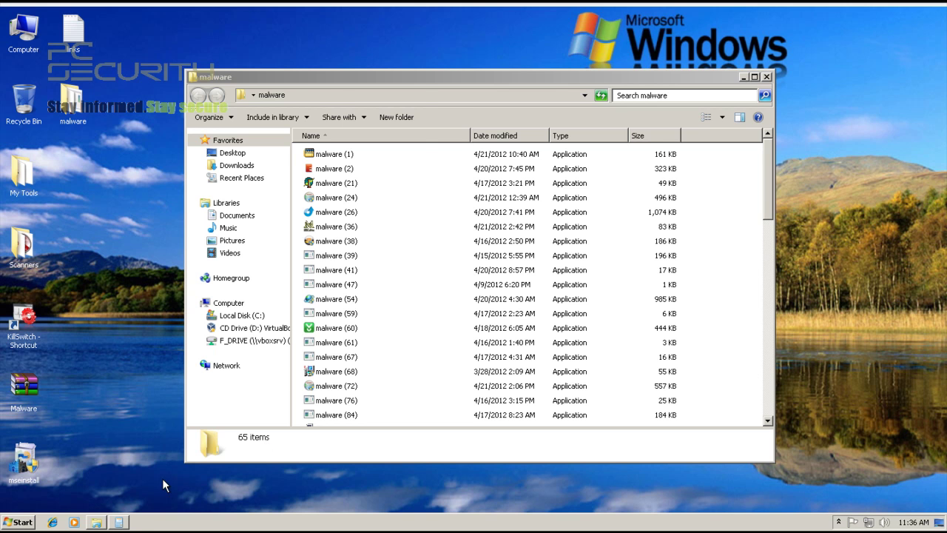
{"action": "left_click", "coordinate": [120, 522]}
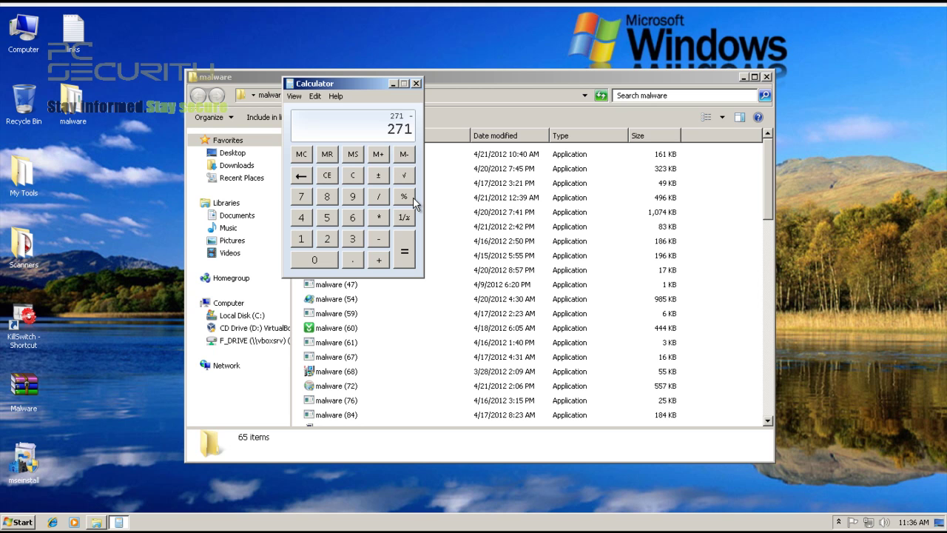
{"action": "type", "text": "65"}
{"action": "key", "text": "slash"}
{"action": "type", "text": "271"}
{"action": "left_click", "coordinate": [404, 265]}
{"action": "left_click", "coordinate": [416, 84]}
Look through the undetected samples in the malware folder from start to end, checking the details of malware (39) and malware (54)
{"action": "left_click", "coordinate": [374, 256]}
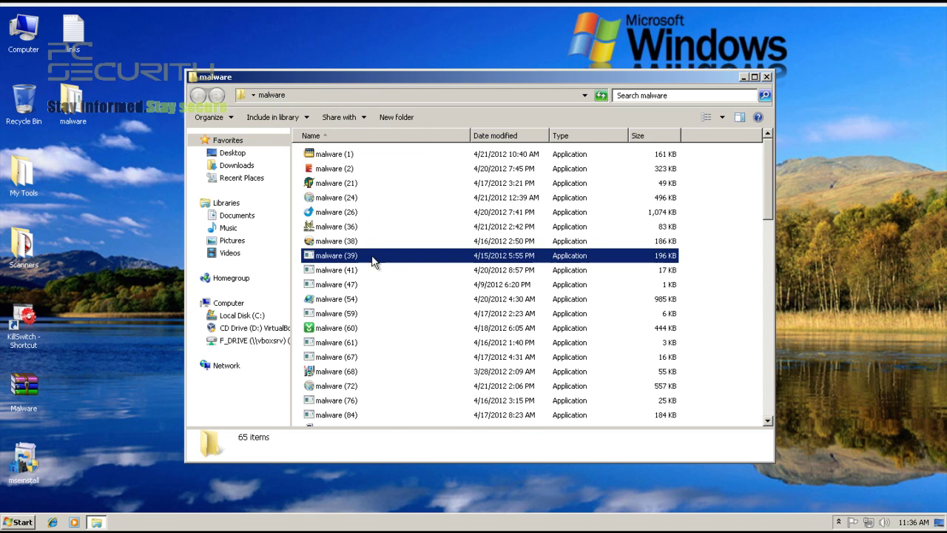
{"action": "scroll", "coordinate": [377, 265], "scroll_direction": "down", "scroll_amount": 5}
{"action": "scroll", "coordinate": [374, 260], "scroll_direction": "down", "scroll_amount": 15}
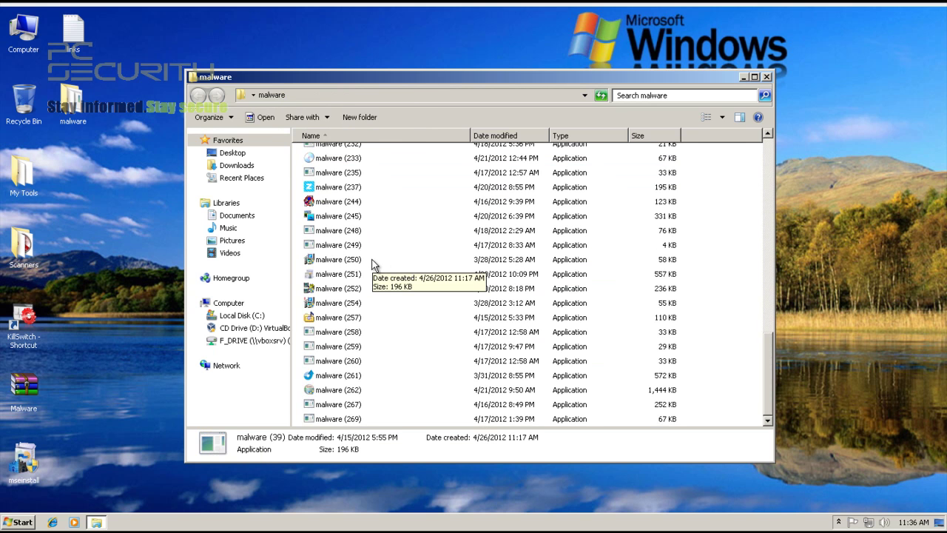
{"action": "scroll", "coordinate": [374, 265], "scroll_direction": "up", "scroll_amount": 20}
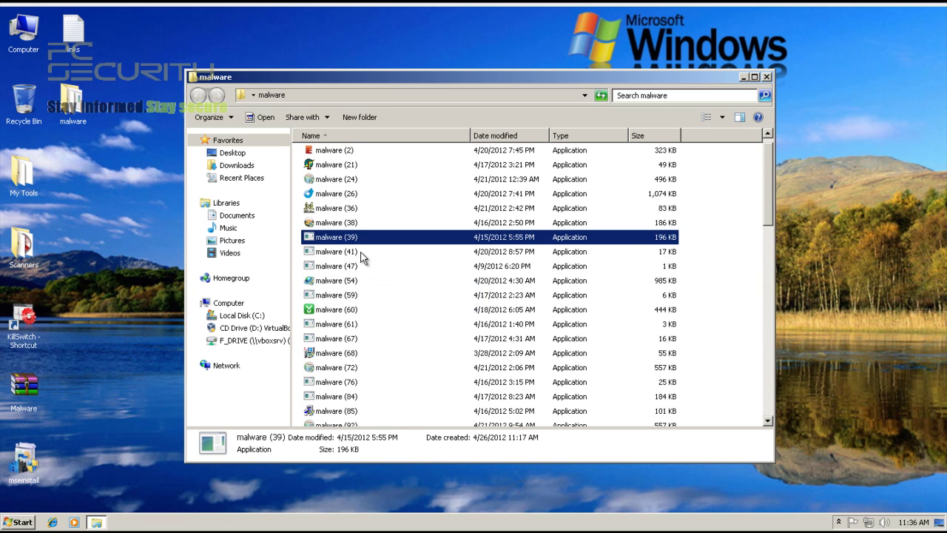
{"action": "left_click", "coordinate": [367, 280]}
{"action": "scroll", "coordinate": [369, 223], "scroll_direction": "up", "scroll_amount": 1}
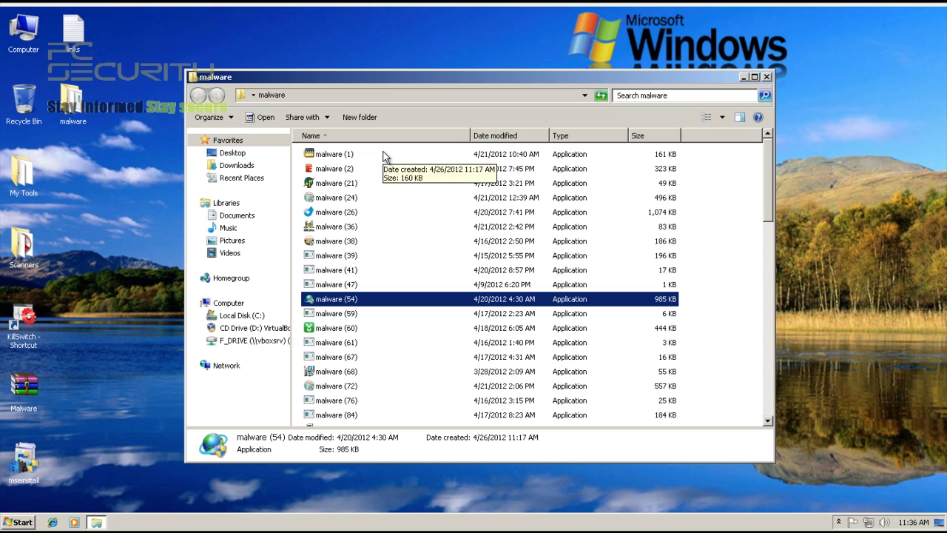
Clean the newly detected threat in Microsoft Security Essentials, review its expanded details, and close the alert
{"action": "left_click", "coordinate": [839, 521]}
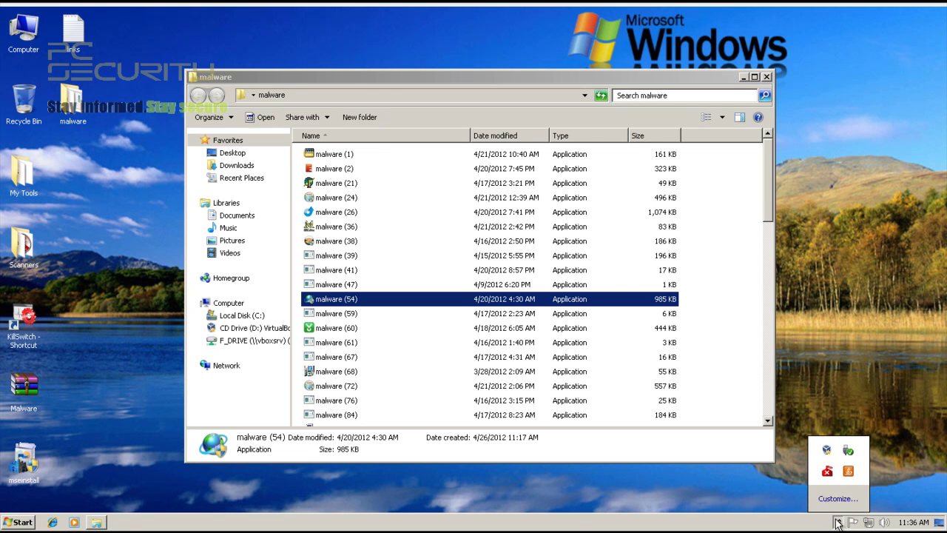
{"action": "left_click", "coordinate": [829, 473]}
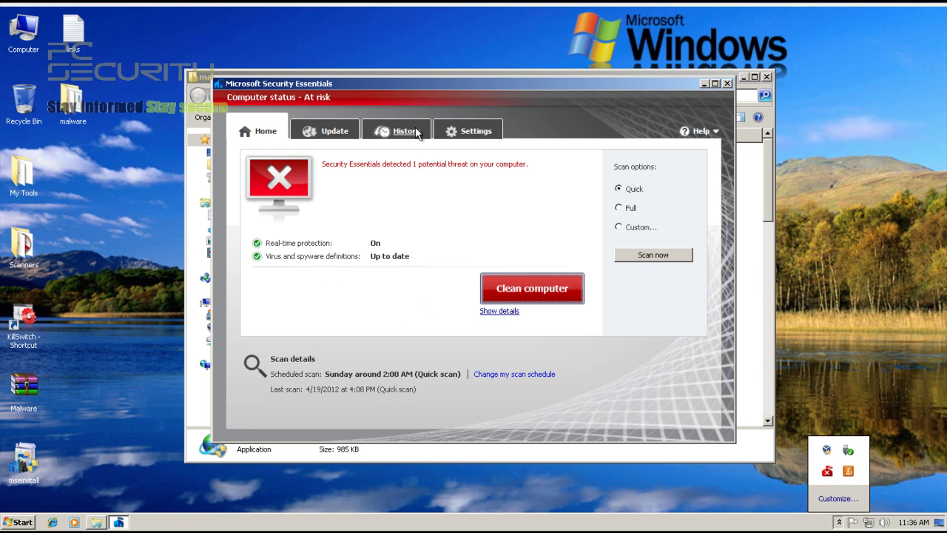
{"action": "left_click", "coordinate": [513, 291]}
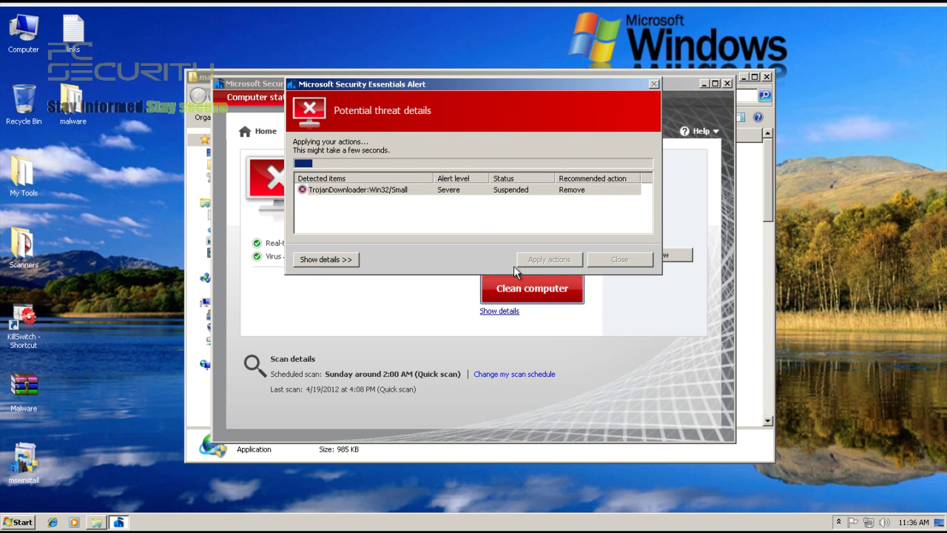
{"action": "left_click", "coordinate": [324, 260]}
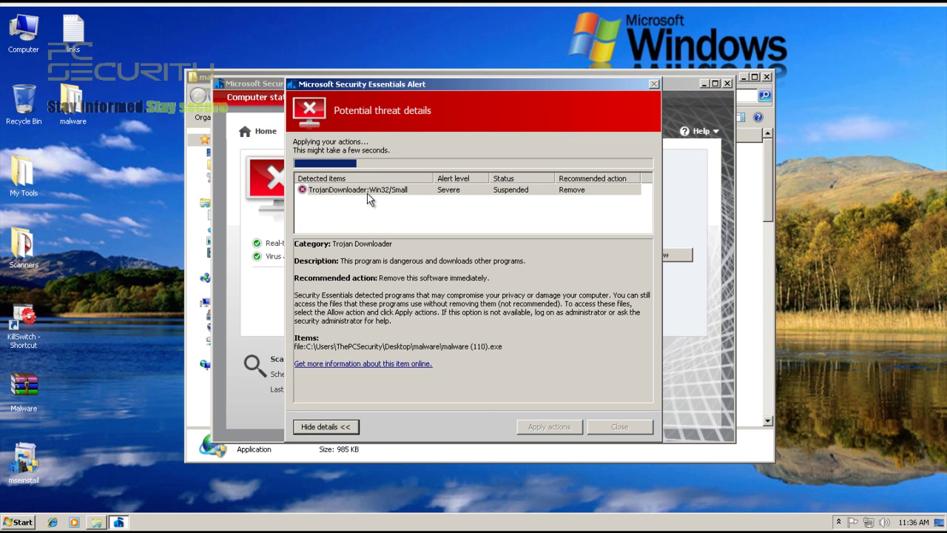
{"action": "left_click", "coordinate": [406, 194]}
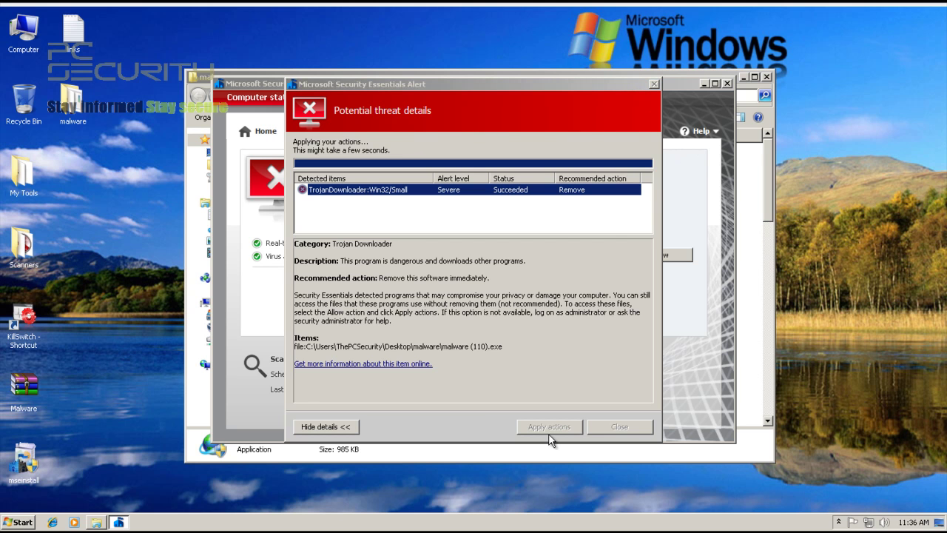
{"action": "left_click", "coordinate": [620, 427]}
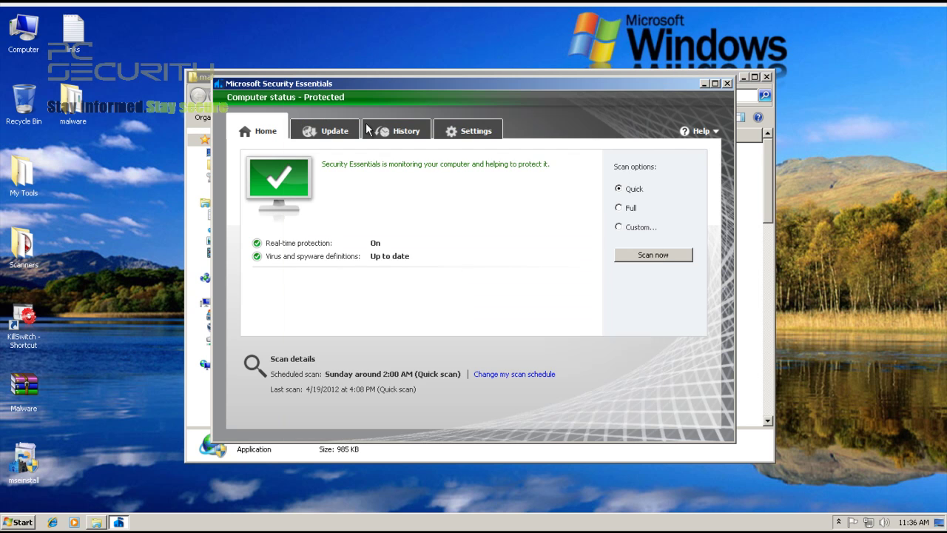
Check the real-time protection settings, cancel without changes, and close Microsoft Security Essentials
{"action": "left_click", "coordinate": [466, 133]}
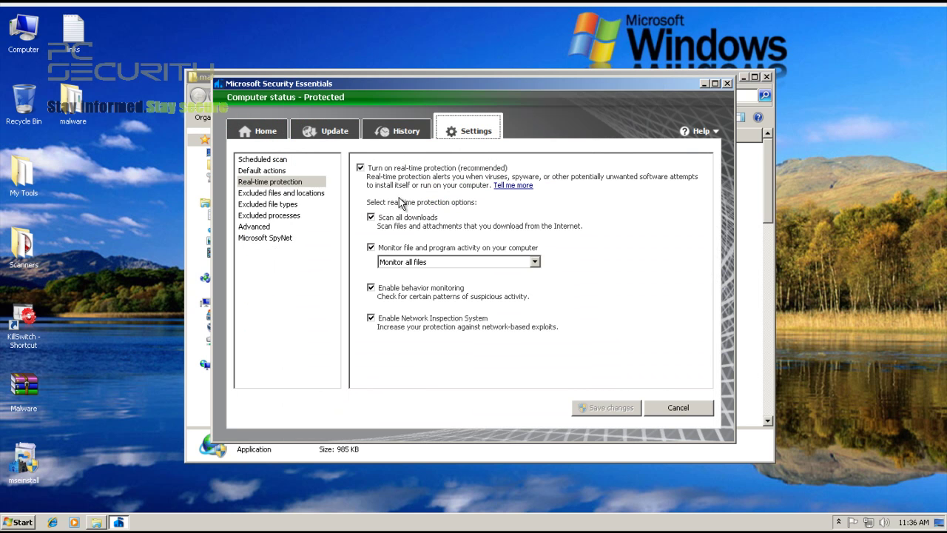
{"action": "left_click", "coordinate": [676, 411]}
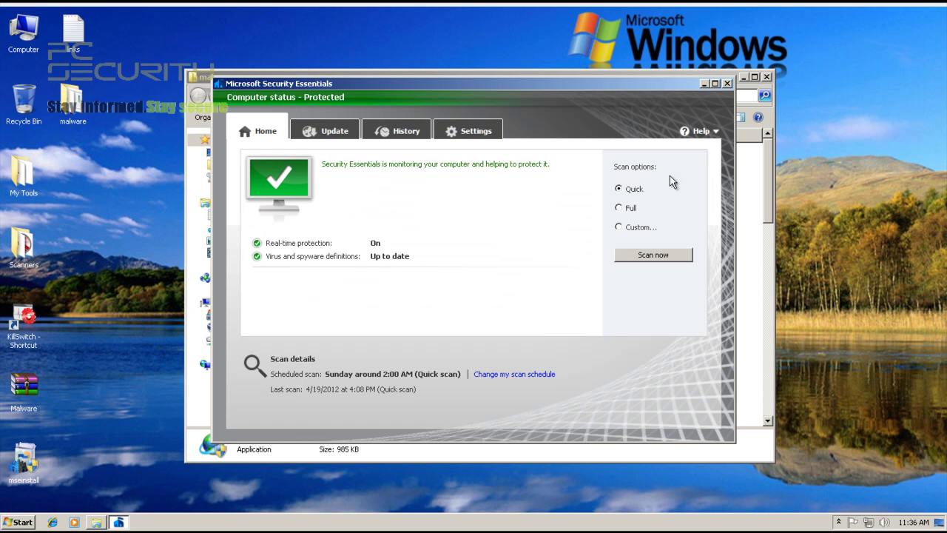
{"action": "left_click", "coordinate": [726, 83]}
Run malware (21), malware (26) and malware (38) from the malware folder, allowing malware (38) to make changes
{"action": "double_click", "coordinate": [337, 183]}
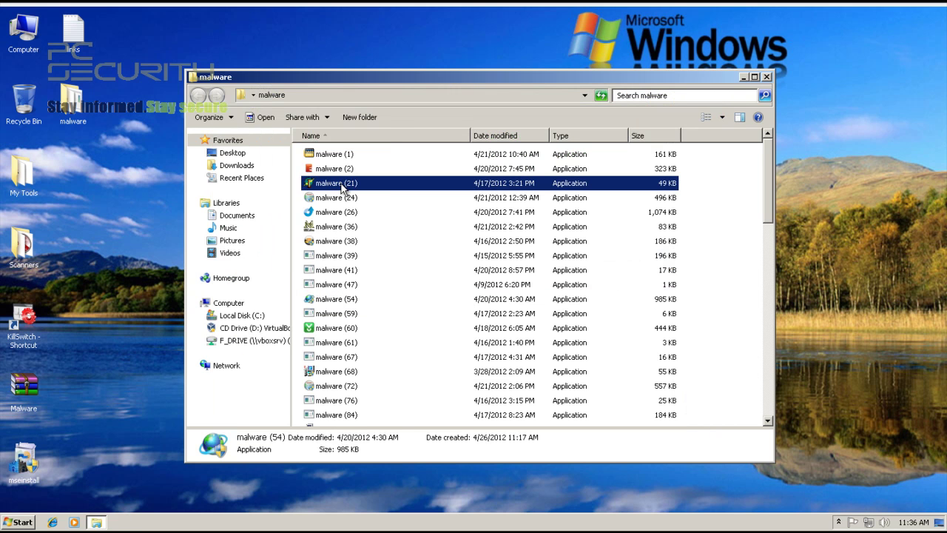
{"action": "left_click", "coordinate": [359, 245]}
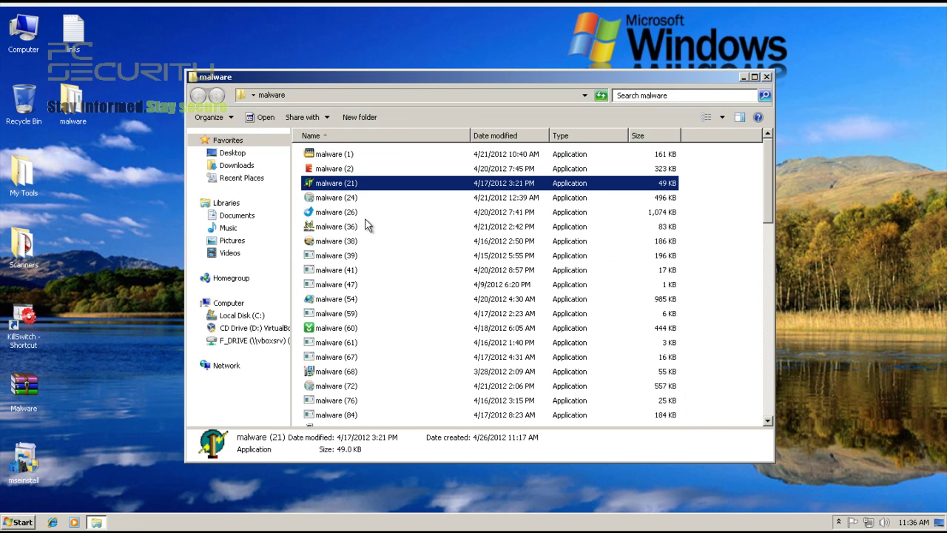
{"action": "double_click", "coordinate": [365, 215]}
{"action": "double_click", "coordinate": [360, 243]}
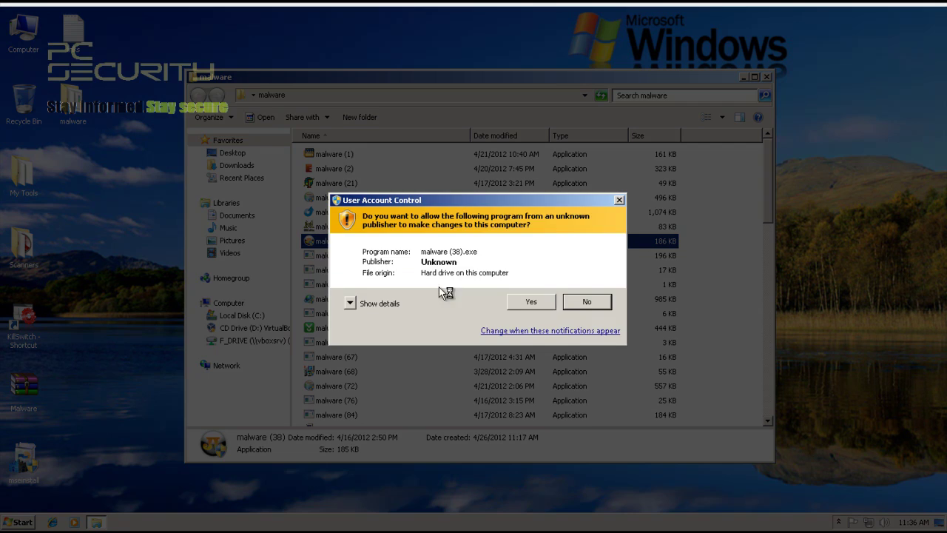
{"action": "left_click", "coordinate": [518, 302]}
Run malware (59), dismiss its error, and allow malware (26) to make changes to the computer
{"action": "double_click", "coordinate": [518, 312]}
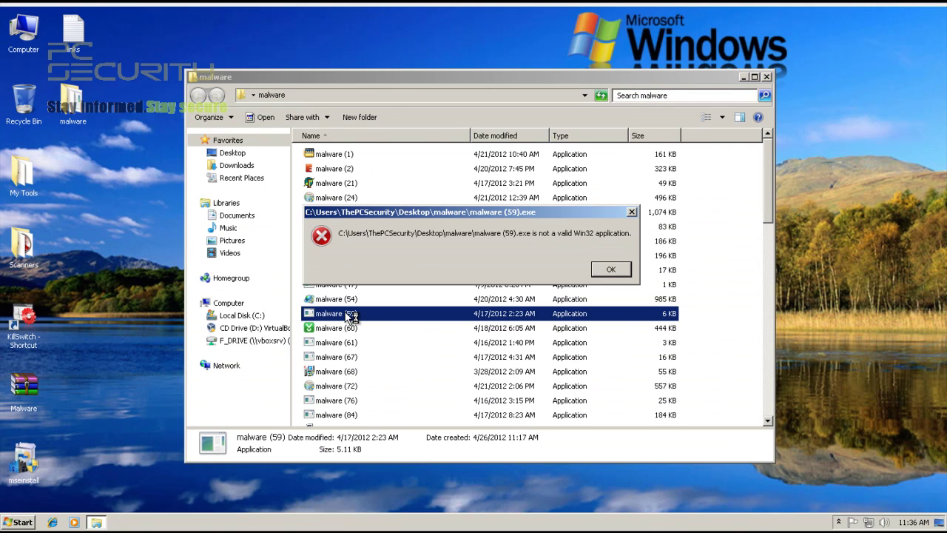
{"action": "left_click", "coordinate": [607, 269]}
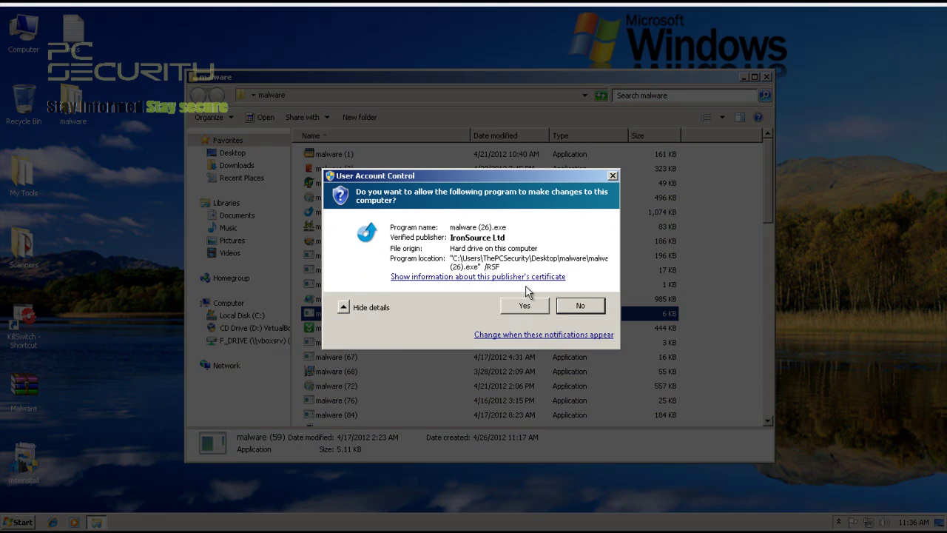
{"action": "left_click", "coordinate": [521, 304]}
Run malware (41), dismiss its virtual appliance error, and run malware (39)
{"action": "double_click", "coordinate": [323, 270]}
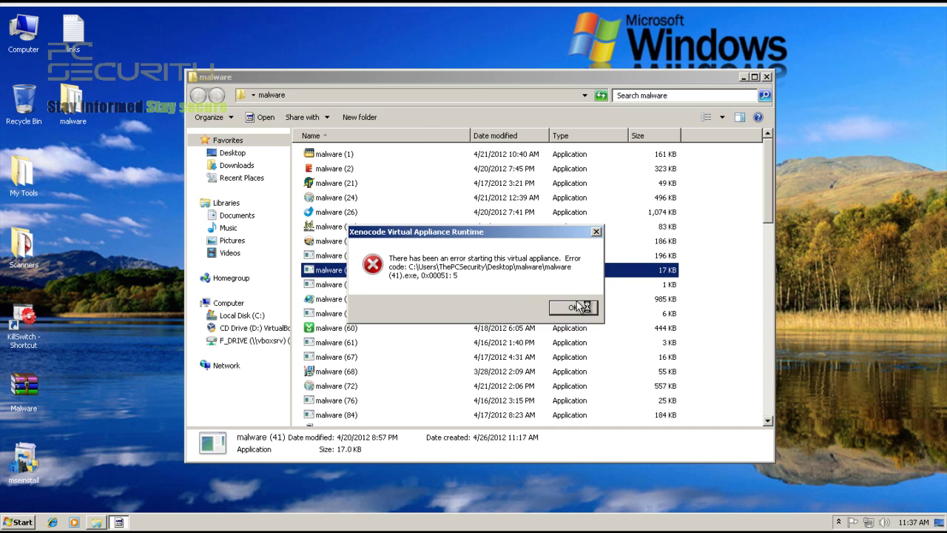
{"action": "left_click", "coordinate": [570, 306]}
{"action": "double_click", "coordinate": [353, 257]}
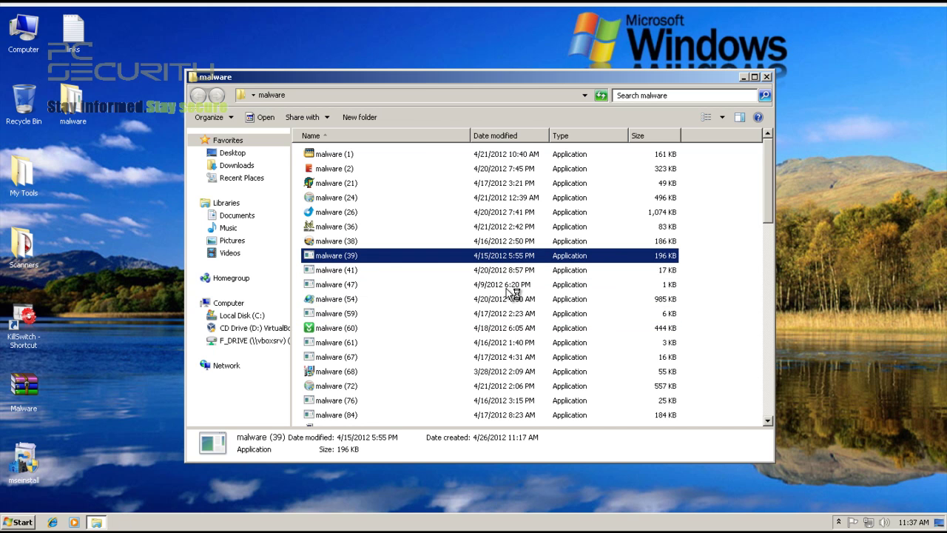
{"action": "double_click", "coordinate": [424, 302]}
Run malware (107) and malware (92) with permission to make changes, and close the crashed malware (39) program
{"action": "scroll", "coordinate": [427, 312], "scroll_direction": "down", "scroll_amount": 4}
{"action": "double_click", "coordinate": [389, 320]}
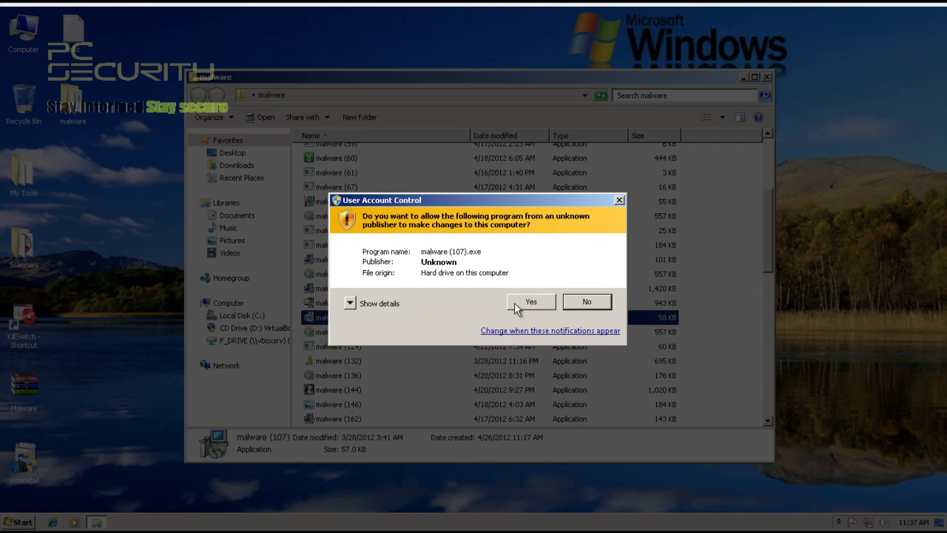
{"action": "left_click", "coordinate": [519, 303]}
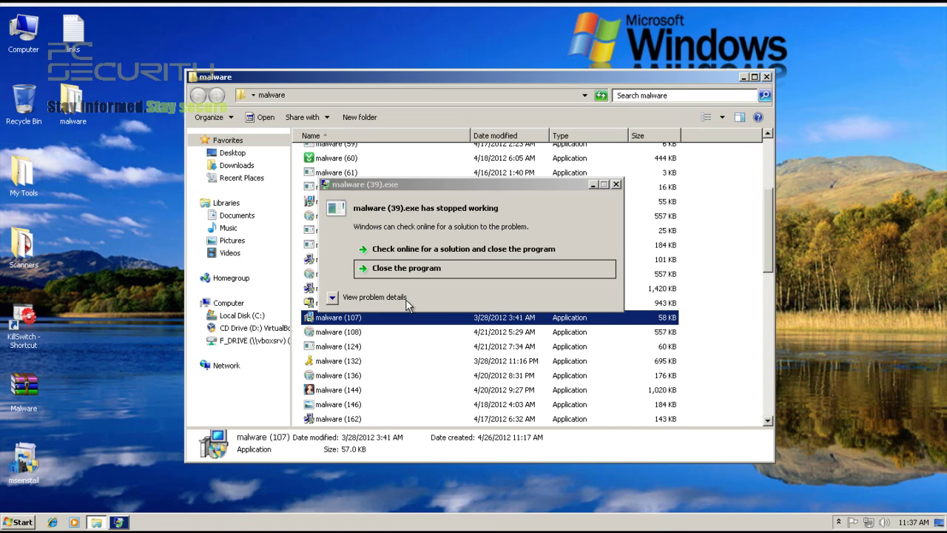
{"action": "left_click", "coordinate": [410, 269]}
{"action": "double_click", "coordinate": [361, 278]}
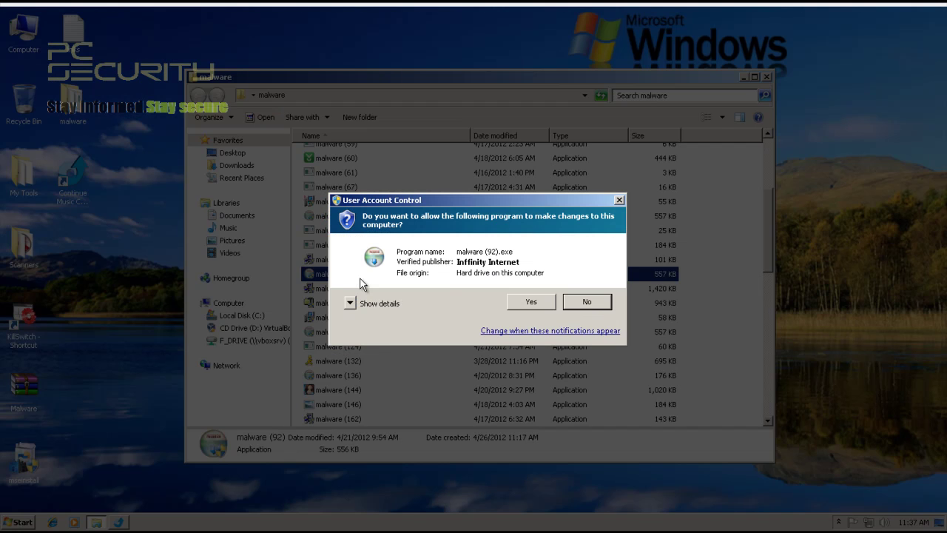
{"action": "left_click", "coordinate": [540, 304]}
Accept the Music Converter license agreement and start its Quick Installation (Default)
{"action": "left_click", "coordinate": [633, 363]}
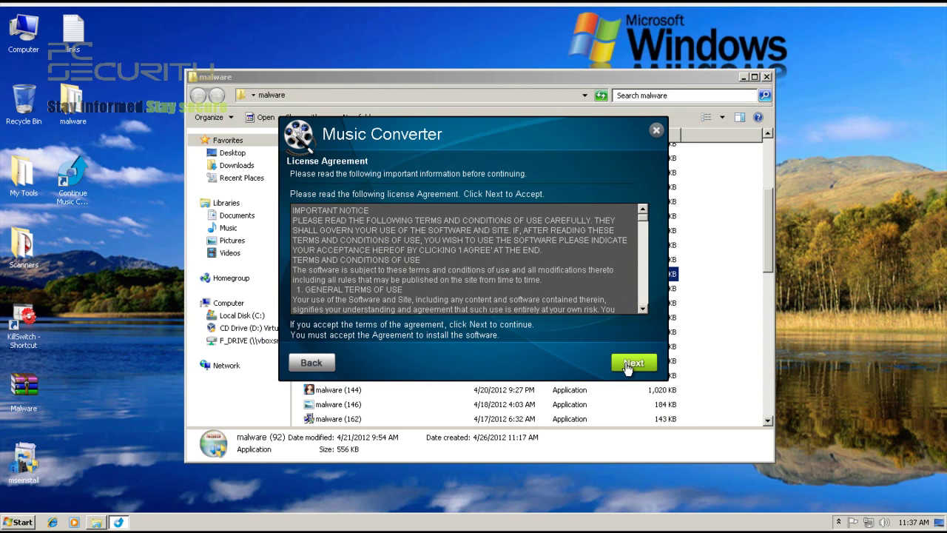
{"action": "left_click", "coordinate": [634, 362]}
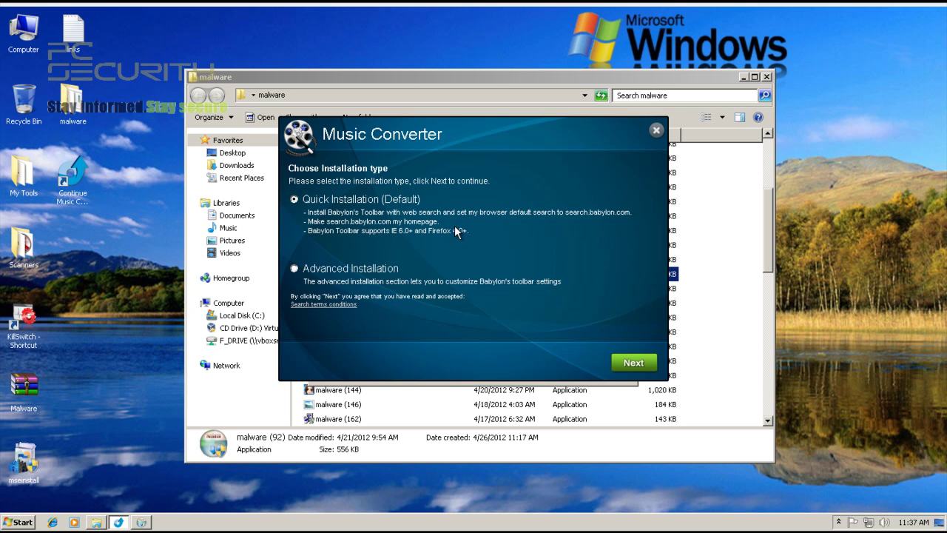
{"action": "left_click", "coordinate": [635, 364]}
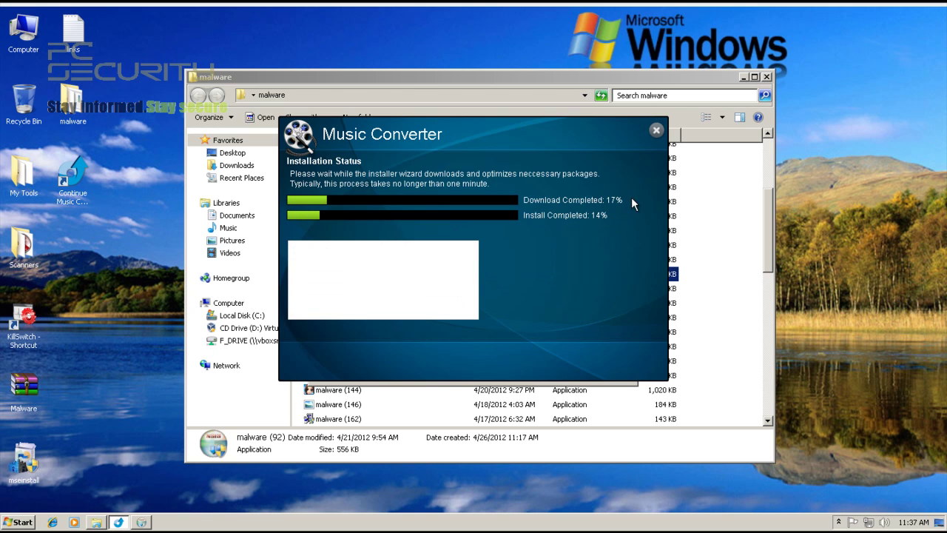
Run malware (124) and malware (201), allowing malware (201) to make changes
{"action": "left_click", "coordinate": [371, 346]}
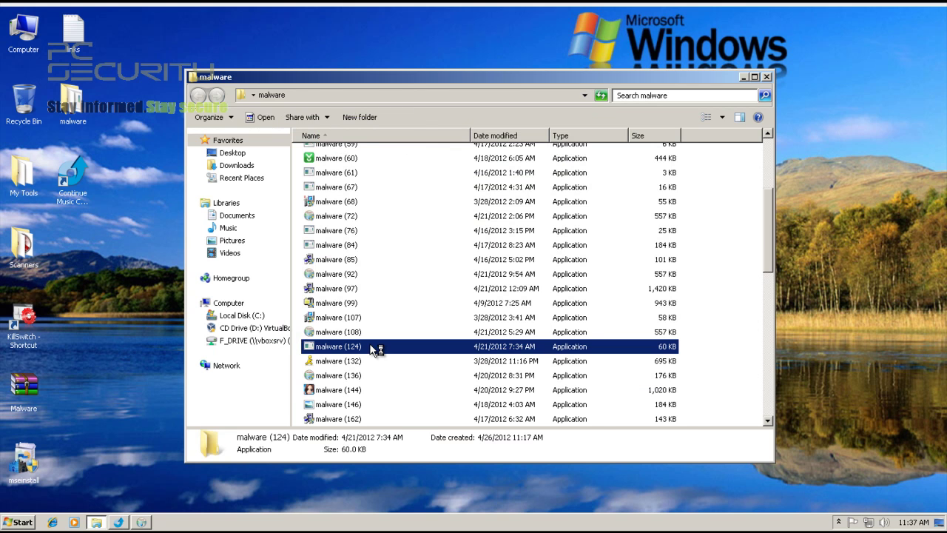
{"action": "scroll", "coordinate": [371, 346], "scroll_direction": "down", "scroll_amount": 3}
{"action": "scroll", "coordinate": [371, 346], "scroll_direction": "down", "scroll_amount": 1}
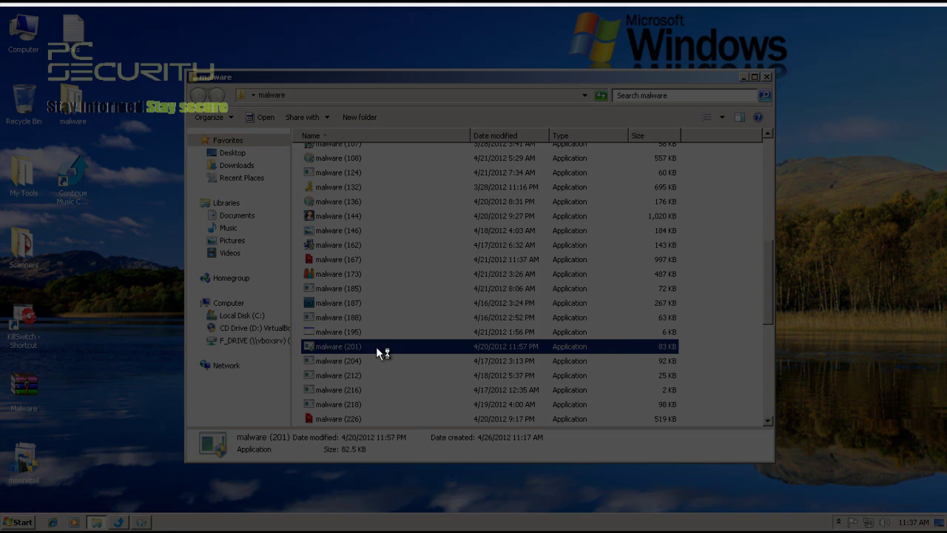
{"action": "left_click", "coordinate": [529, 303]}
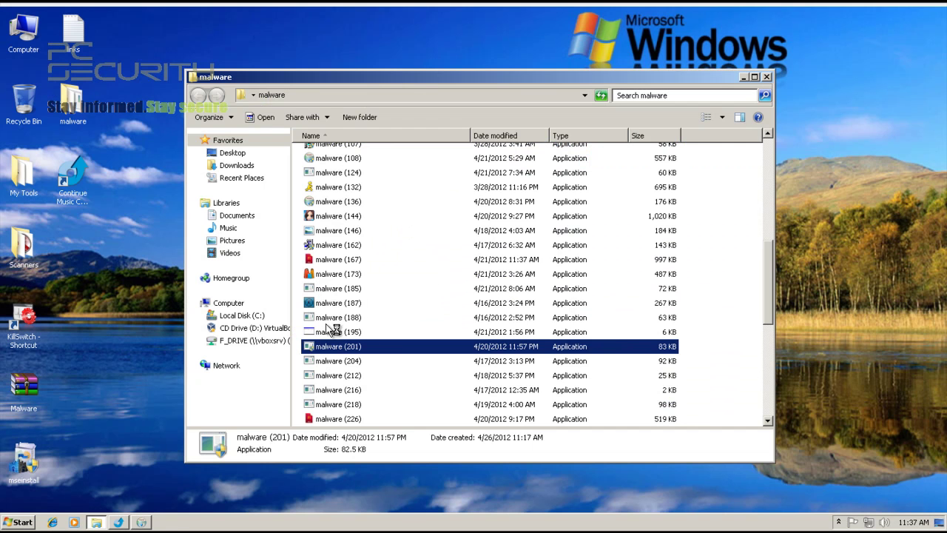
Run malware (188) and malware (204), dismissing the error dialogs
{"action": "double_click", "coordinate": [334, 318]}
{"action": "left_click", "coordinate": [452, 273]}
{"action": "left_click", "coordinate": [617, 269]}
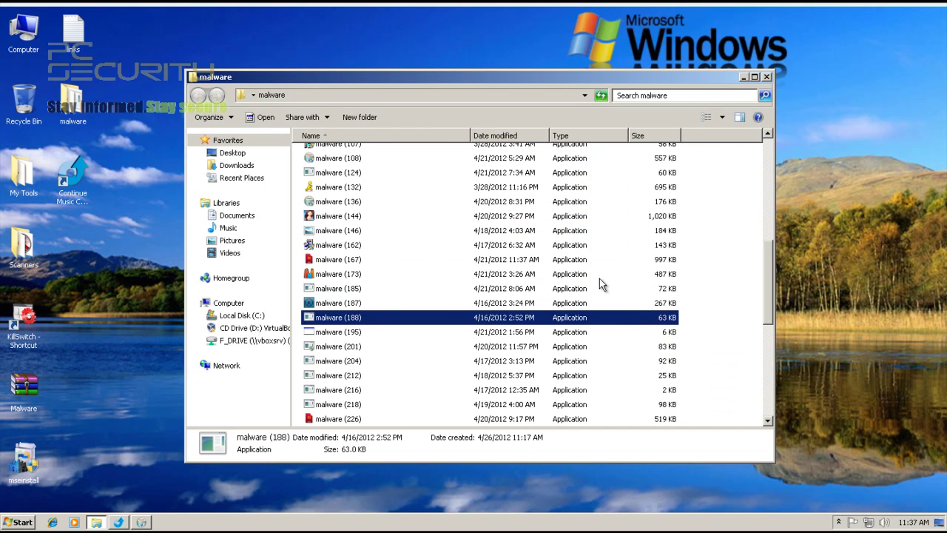
{"action": "double_click", "coordinate": [423, 360]}
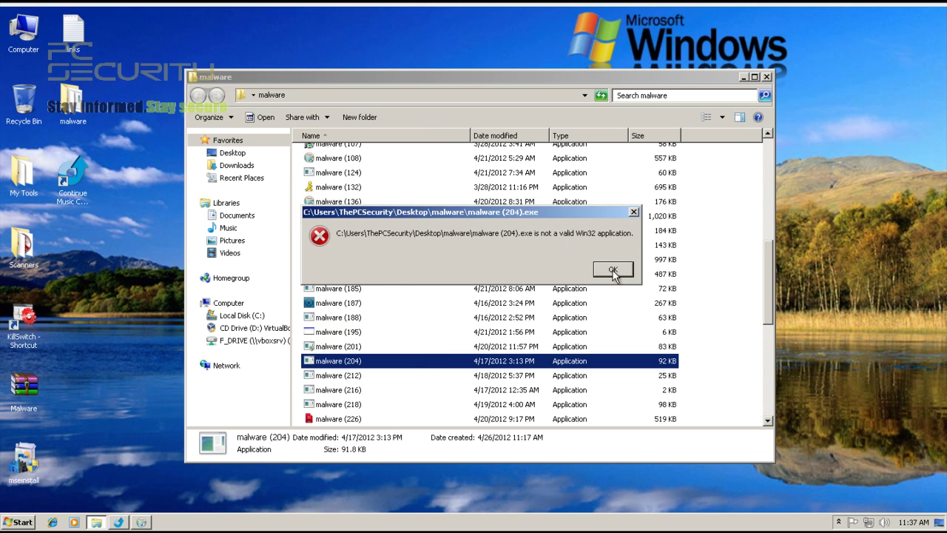
{"action": "left_click", "coordinate": [613, 271]}
Run malware (226) and allow it to make changes to the computer
{"action": "scroll", "coordinate": [568, 288], "scroll_direction": "down", "scroll_amount": 2}
{"action": "double_click", "coordinate": [374, 333]}
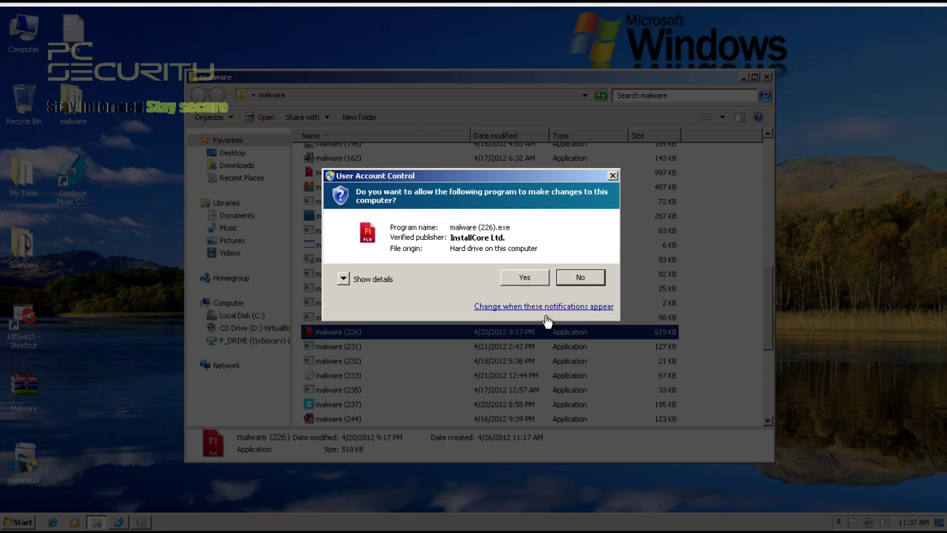
{"action": "left_click", "coordinate": [524, 276]}
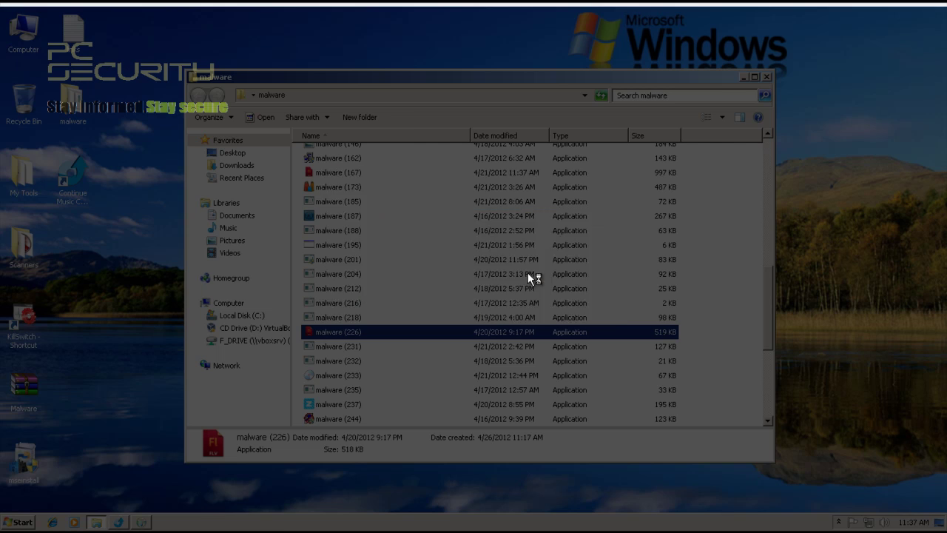
Run malware (257), close the crashed program, and run malware (252) with permission to make changes
{"action": "left_click", "coordinate": [392, 361]}
{"action": "scroll", "coordinate": [384, 362], "scroll_direction": "down", "scroll_amount": 4}
{"action": "double_click", "coordinate": [384, 362]}
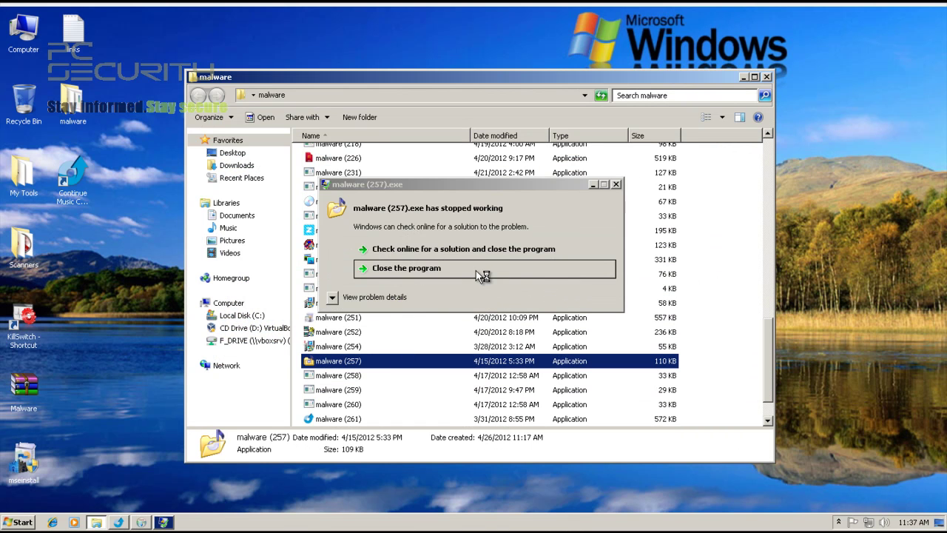
{"action": "left_click", "coordinate": [480, 270]}
{"action": "left_click", "coordinate": [370, 333]}
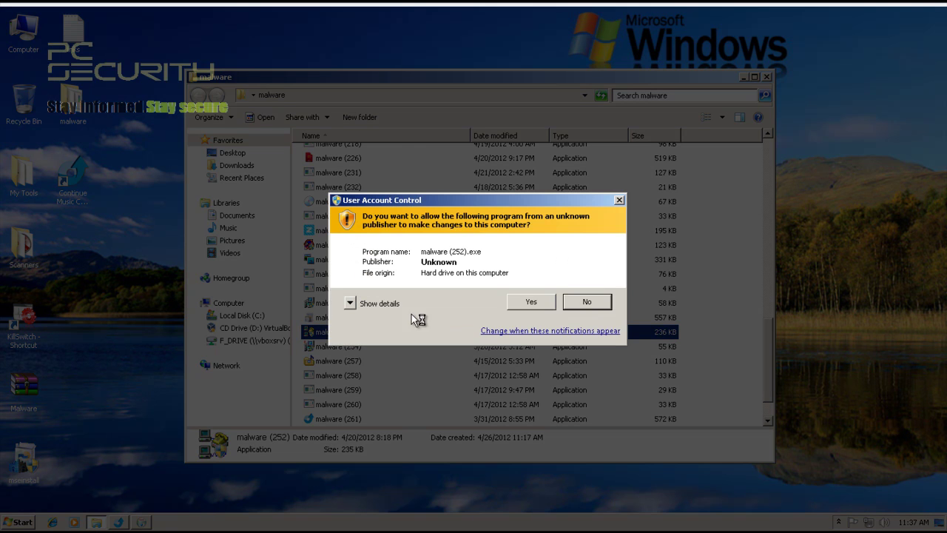
{"action": "left_click", "coordinate": [525, 302]}
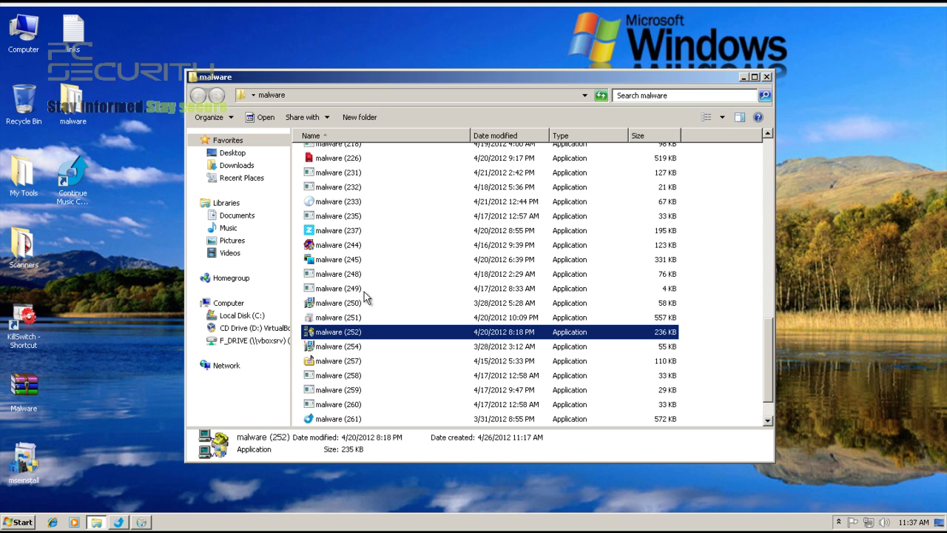
Run malware (260) and malware (267) near the end of the list, and close the crashed malware (260) program
{"action": "left_click", "coordinate": [376, 360]}
{"action": "scroll", "coordinate": [377, 364], "scroll_direction": "down", "scroll_amount": 1}
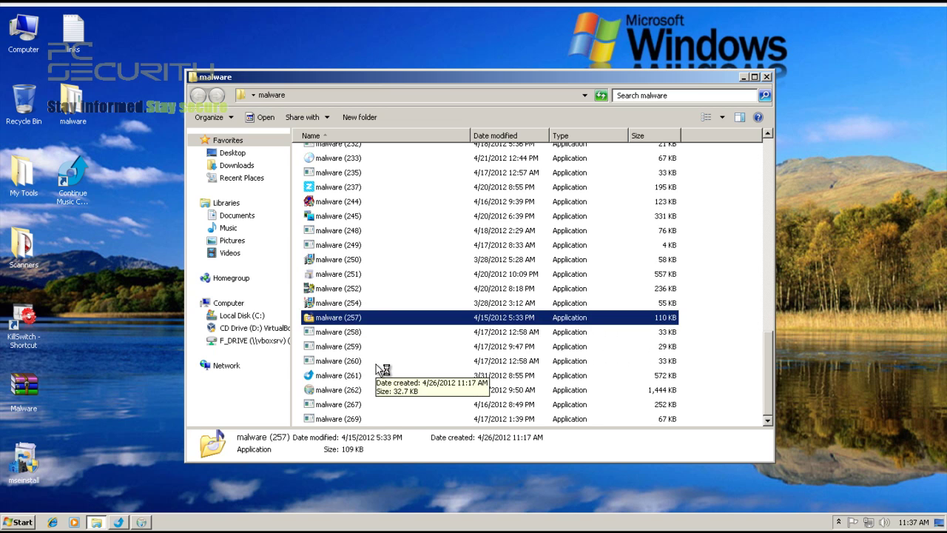
{"action": "left_click", "coordinate": [376, 362]}
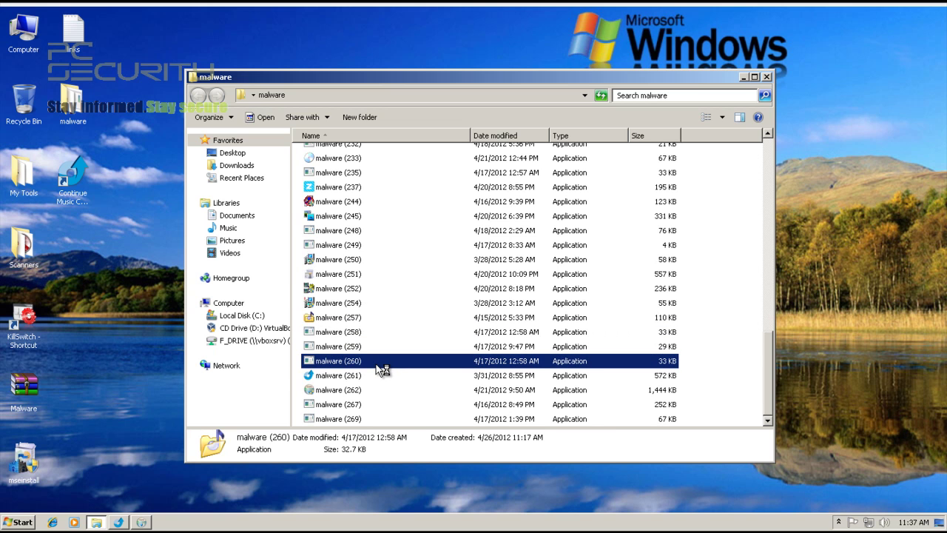
{"action": "double_click", "coordinate": [350, 409]}
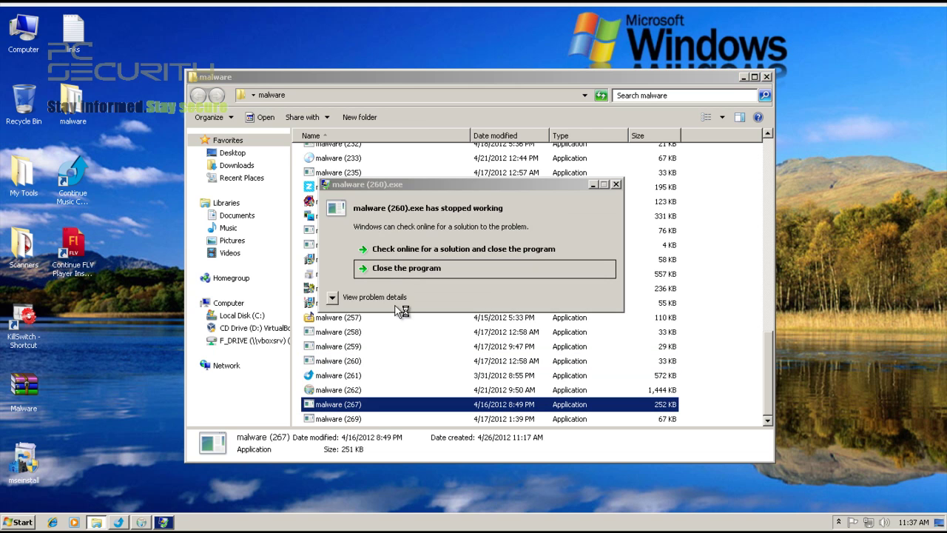
{"action": "left_click", "coordinate": [407, 269]}
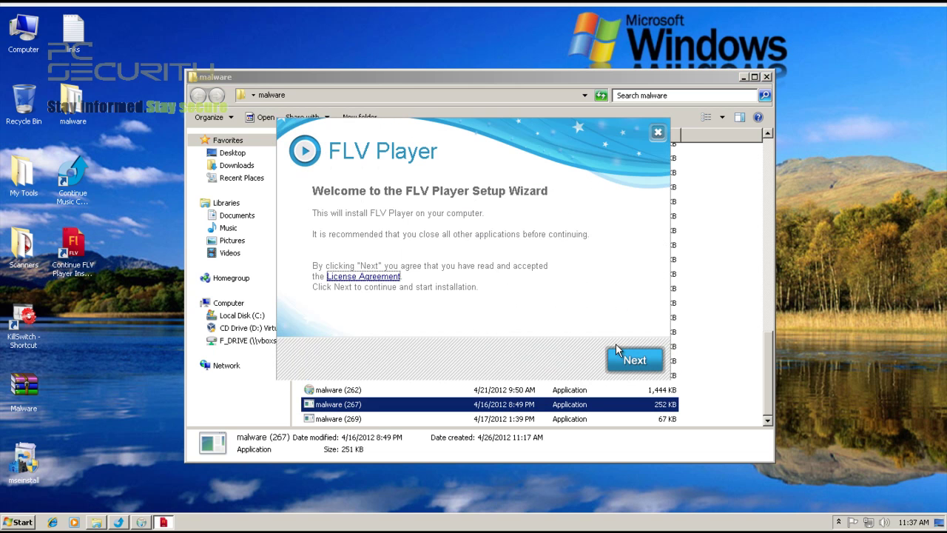
Start the FLV Player setup with the default quick installation and move its window aside
{"action": "left_click", "coordinate": [623, 354]}
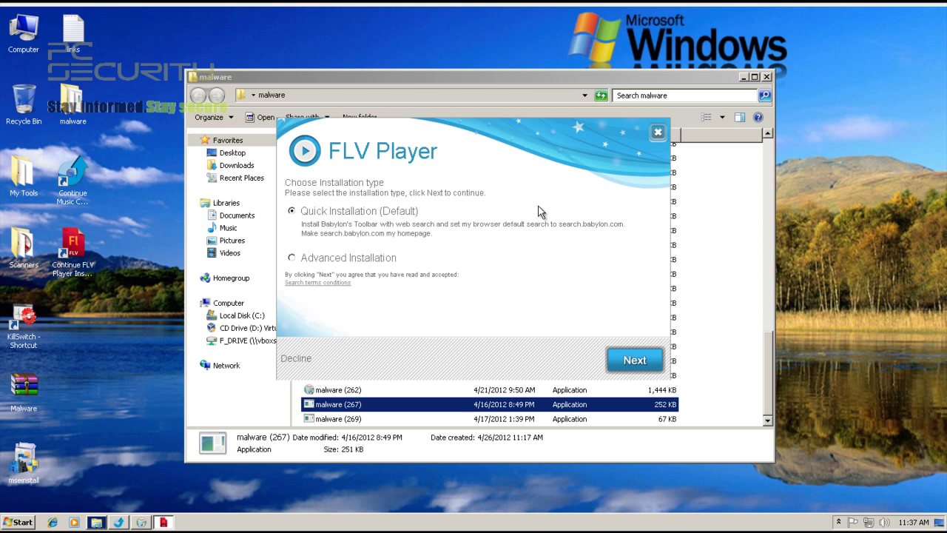
{"action": "left_click", "coordinate": [634, 359]}
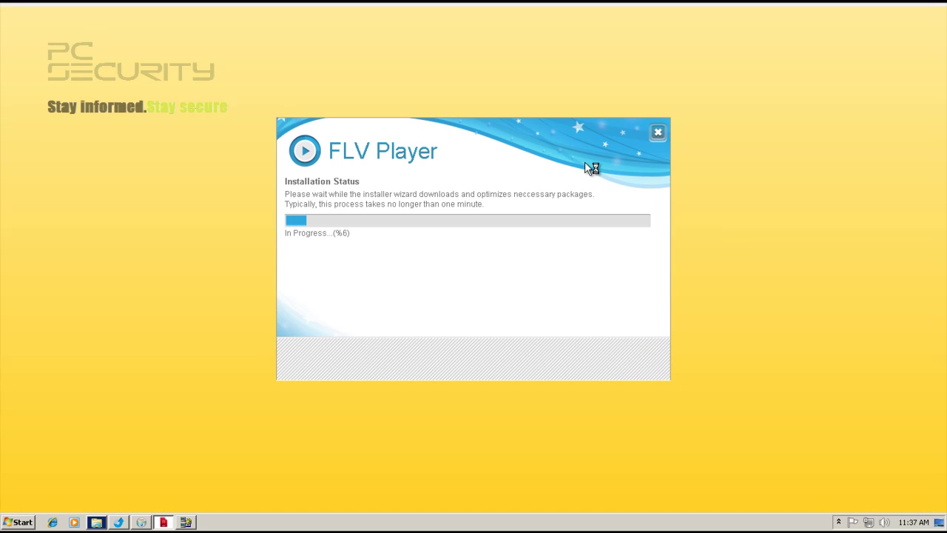
{"action": "left_click_drag", "start_coordinate": [509, 126], "coordinate": [867, 168]}
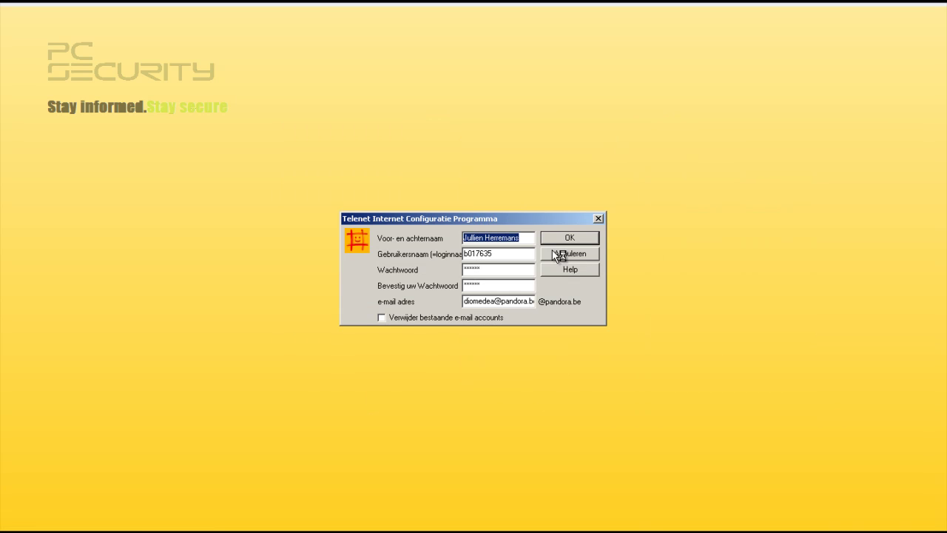
Accept the prefilled Telenet account configuration, cancel the compatibility assistant for malware (252), and close the malware folder
{"action": "left_click", "coordinate": [570, 238]}
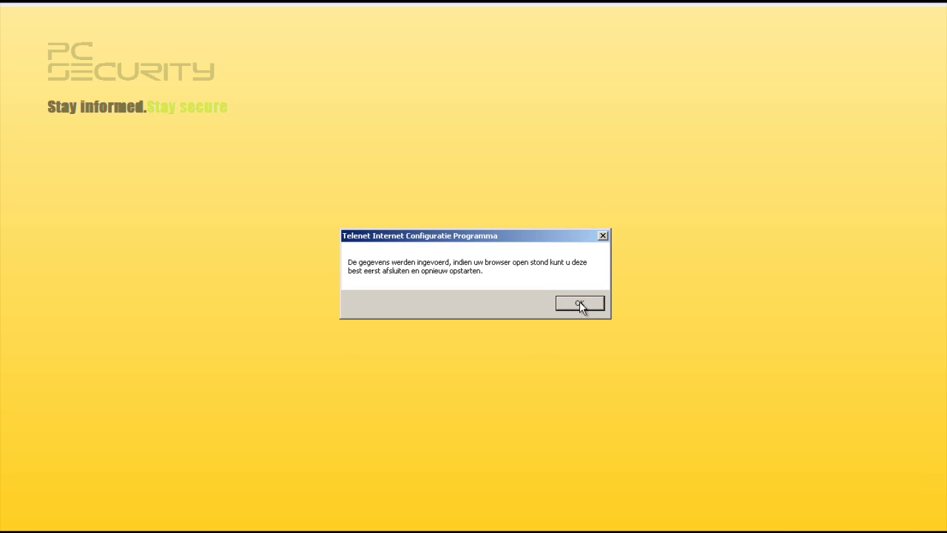
{"action": "left_click", "coordinate": [580, 303]}
{"action": "left_click", "coordinate": [601, 272]}
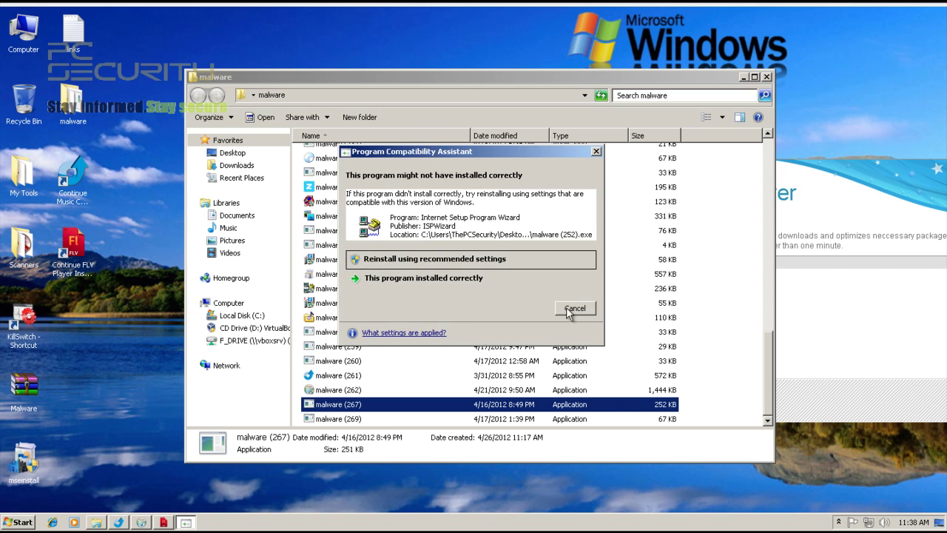
{"action": "left_click", "coordinate": [574, 308]}
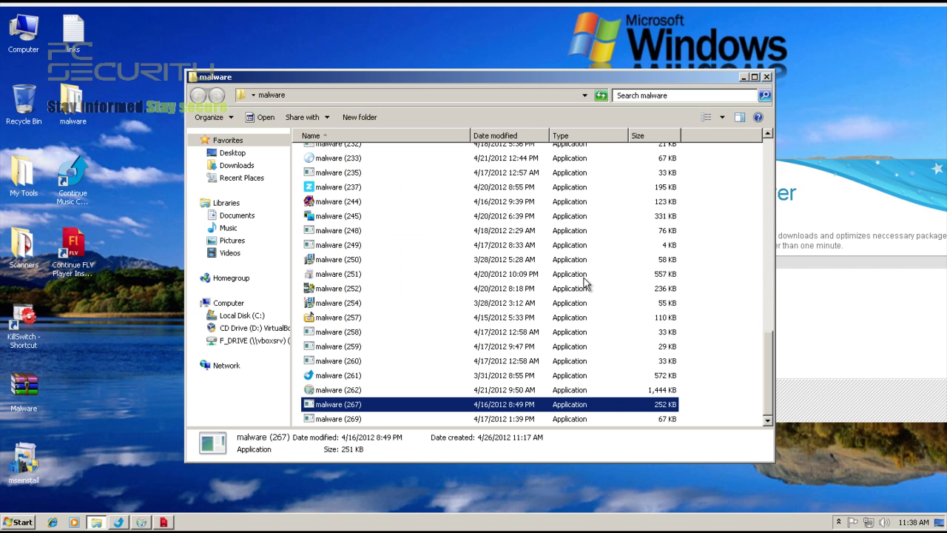
{"action": "left_click", "coordinate": [768, 76]}
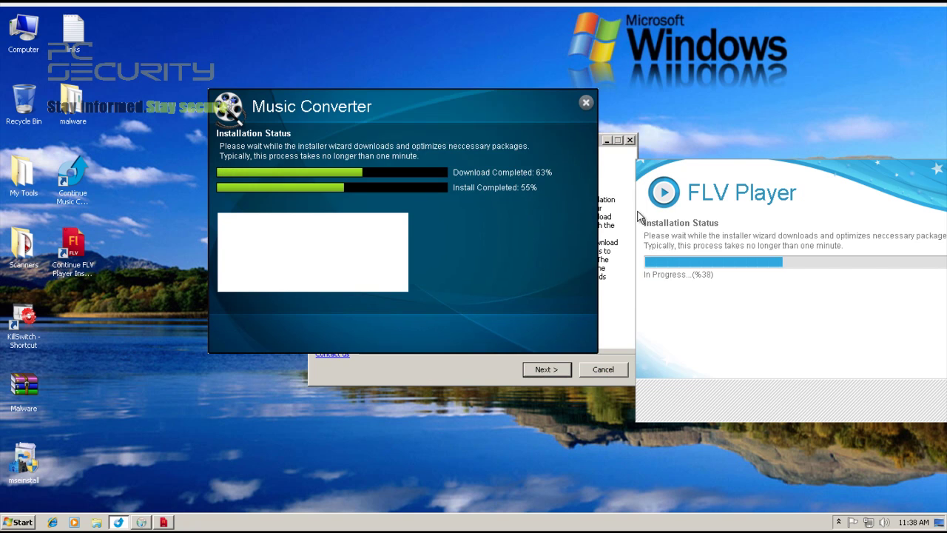
Continue the Counter-Strike setup with all the Babylon toolbar, search, homepage and Coupish options enabled
{"action": "left_click", "coordinate": [605, 194]}
{"action": "left_click", "coordinate": [533, 372]}
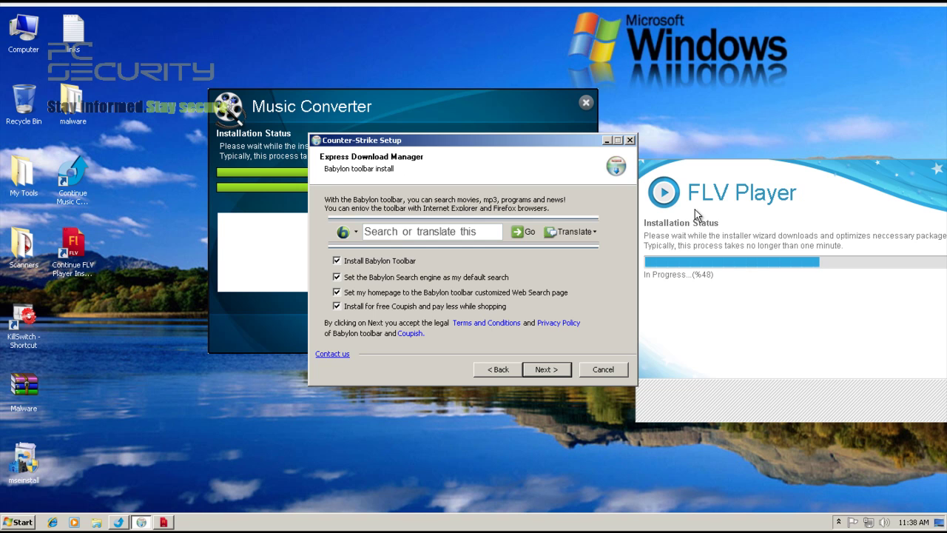
{"action": "left_click", "coordinate": [757, 224]}
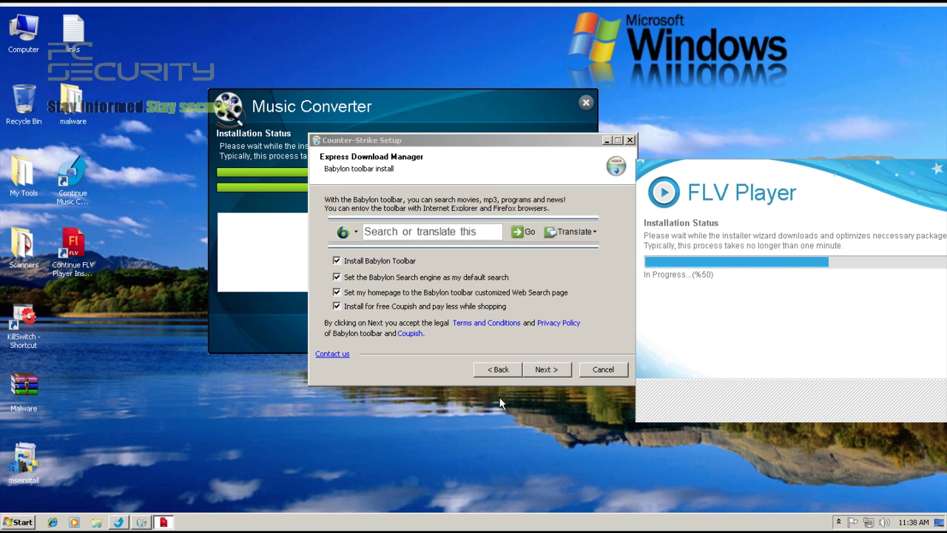
{"action": "left_click", "coordinate": [546, 369]}
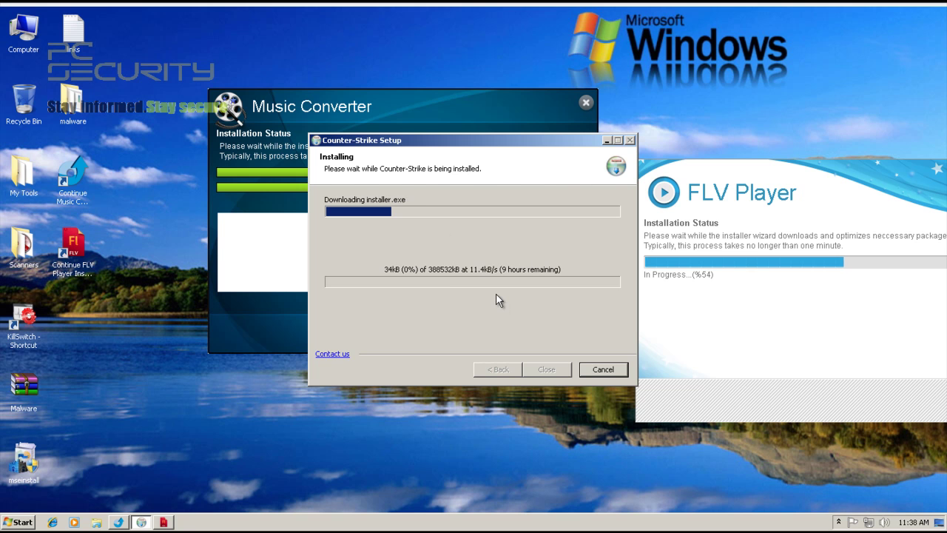
Move the FLV Player installer fully into view and cancel the Counter-Strike download, leaving the Music Converter installer running
{"action": "left_click", "coordinate": [766, 200]}
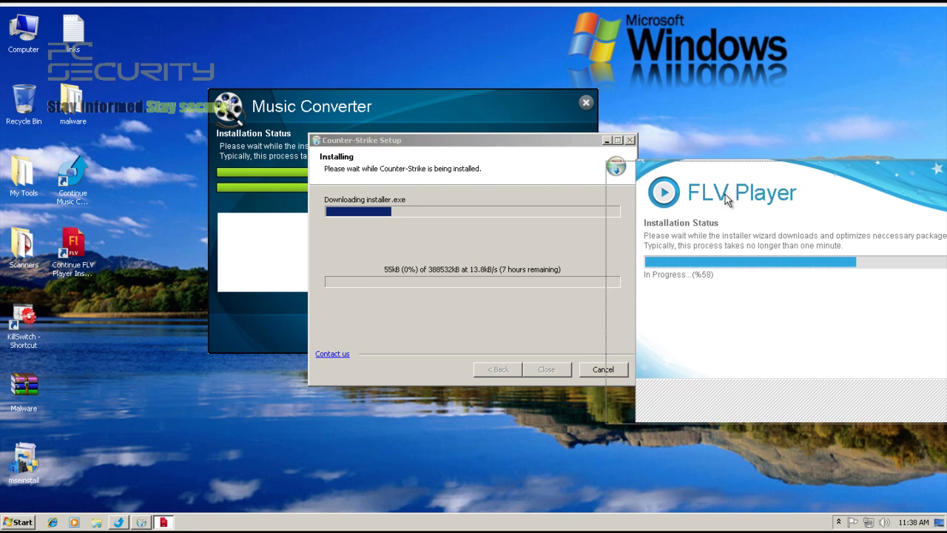
{"action": "left_click", "coordinate": [467, 155]}
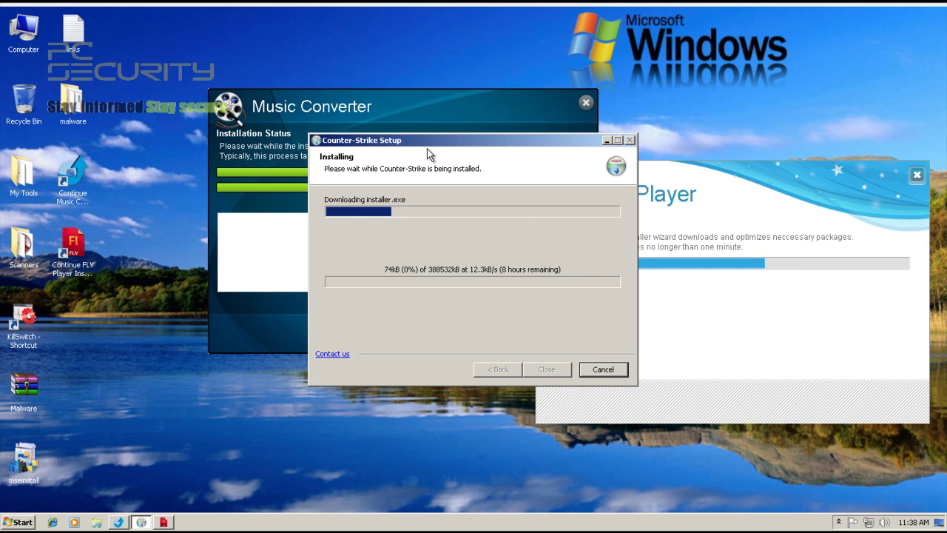
{"action": "left_click", "coordinate": [334, 109]}
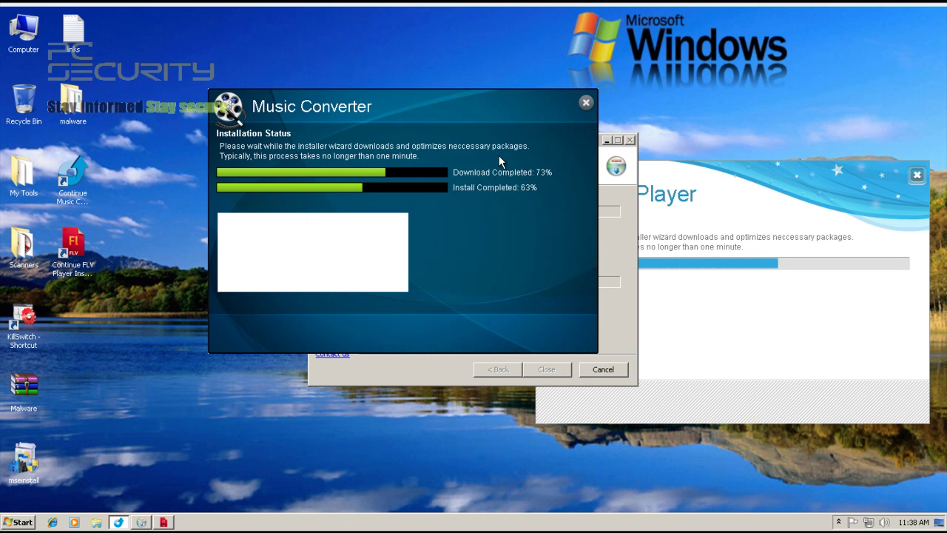
{"action": "left_click", "coordinate": [618, 334]}
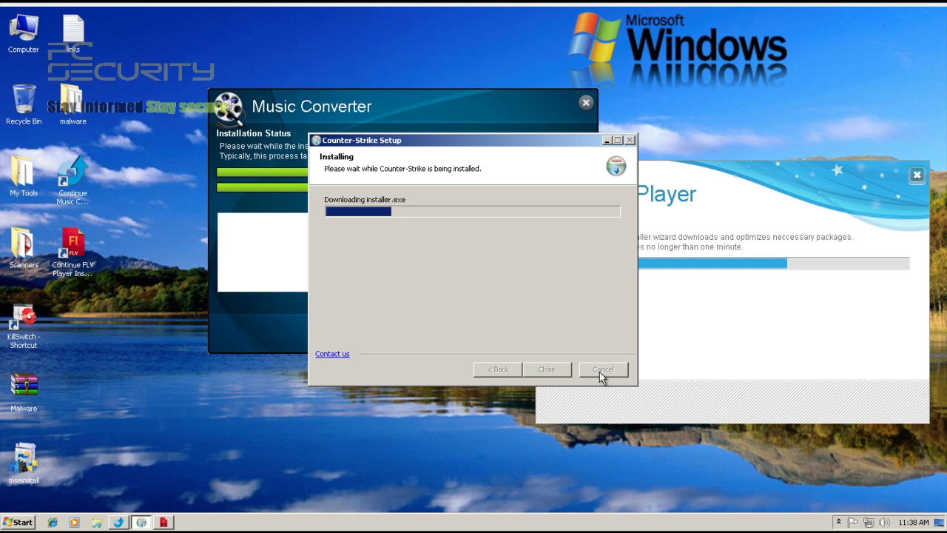
{"action": "left_click", "coordinate": [601, 373]}
{"action": "left_click", "coordinate": [724, 257]}
{"action": "left_click", "coordinate": [443, 252]}
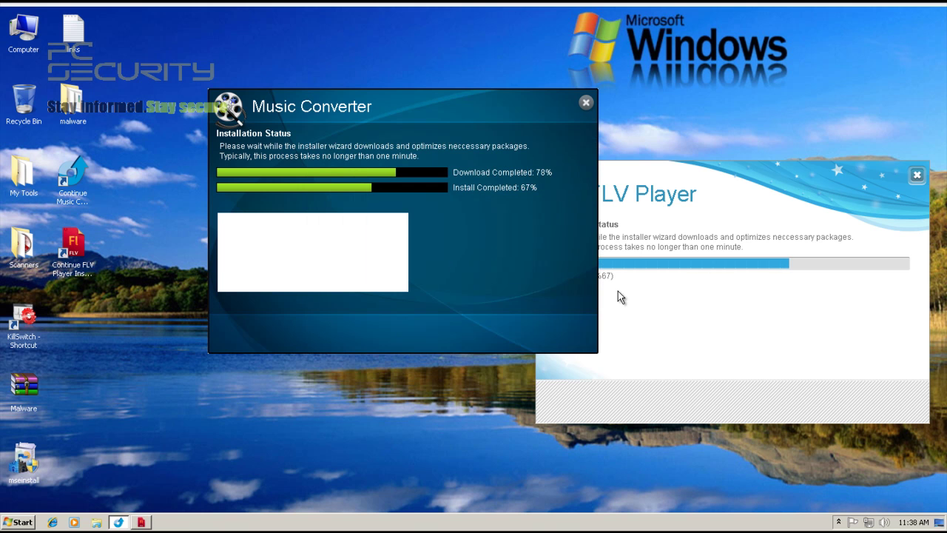
{"action": "left_click", "coordinate": [618, 291]}
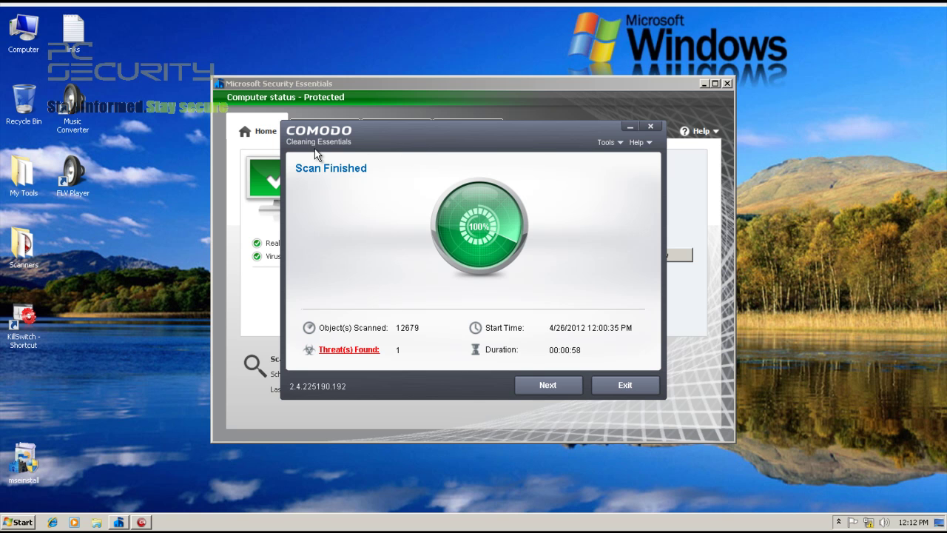
Apply the Repair operation to the Modified Hosts item in the Comodo Cleaning Essentials results and exit the scanner
{"action": "left_click", "coordinate": [545, 386]}
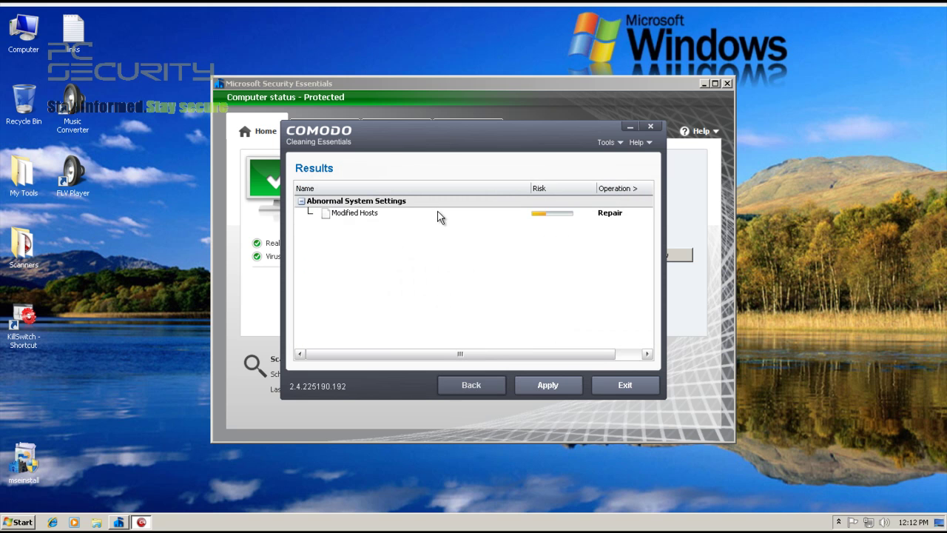
{"action": "left_click", "coordinate": [514, 216]}
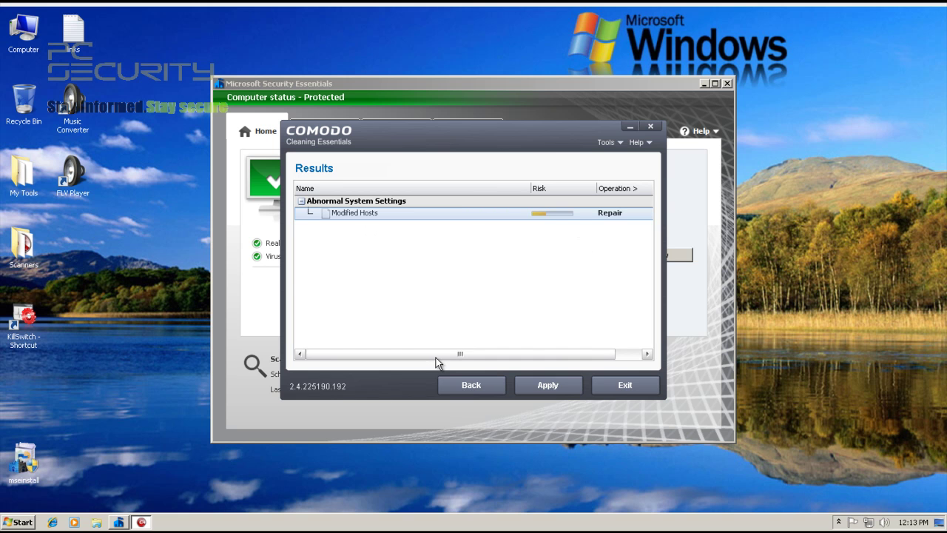
{"action": "scroll", "coordinate": [436, 357], "scroll_direction": "right", "scroll_amount": 2}
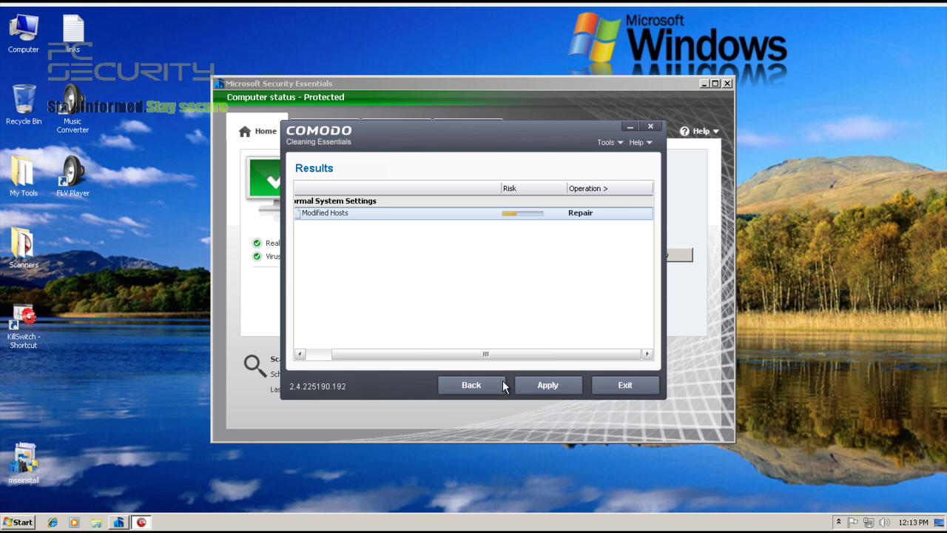
{"action": "left_click", "coordinate": [548, 385]}
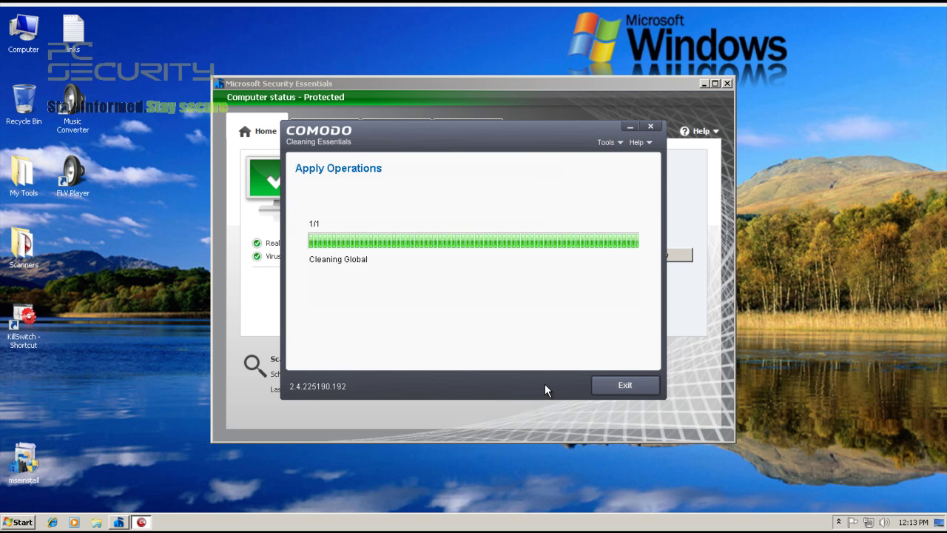
{"action": "left_click", "coordinate": [644, 393]}
{"action": "left_click", "coordinate": [515, 289]}
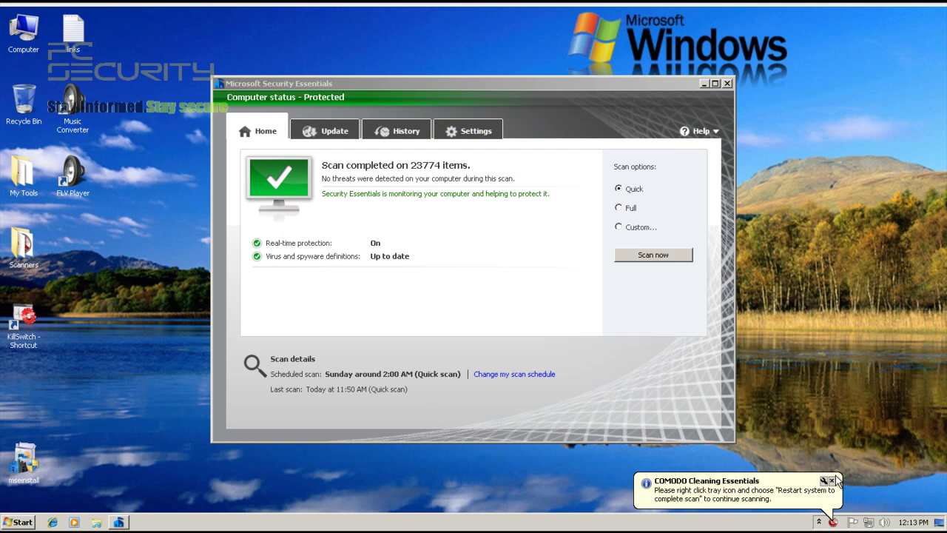
Check the hidden notification area icons and close the Microsoft Security Essentials window
{"action": "left_click", "coordinate": [839, 522]}
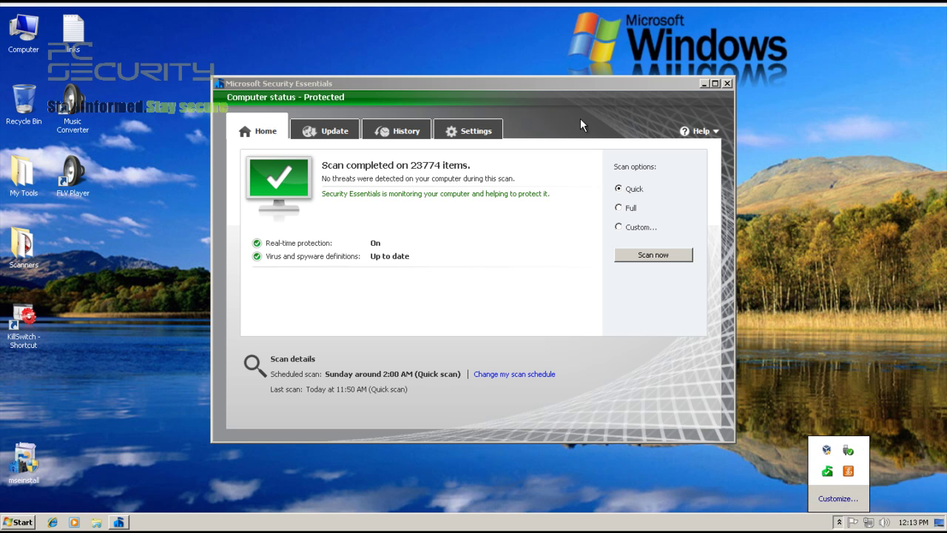
{"action": "left_click", "coordinate": [455, 106]}
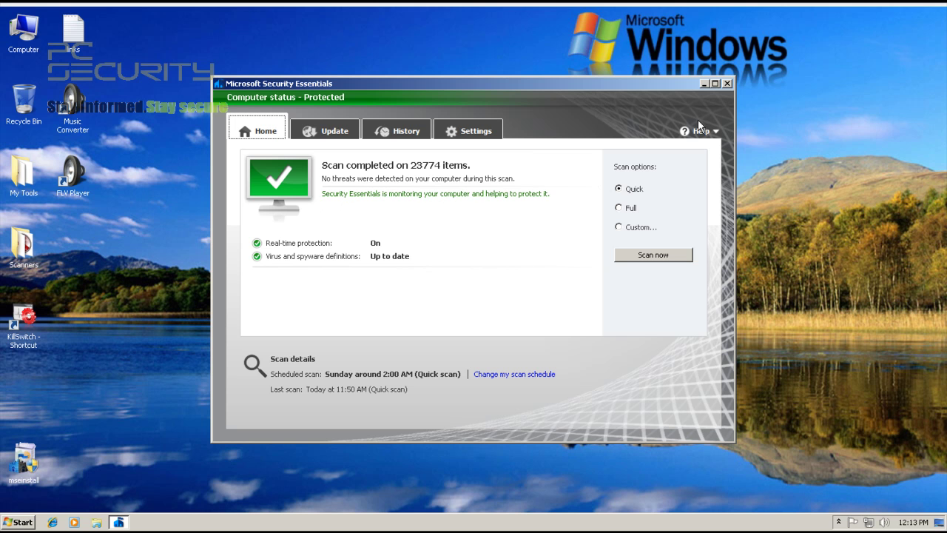
{"action": "left_click", "coordinate": [727, 84]}
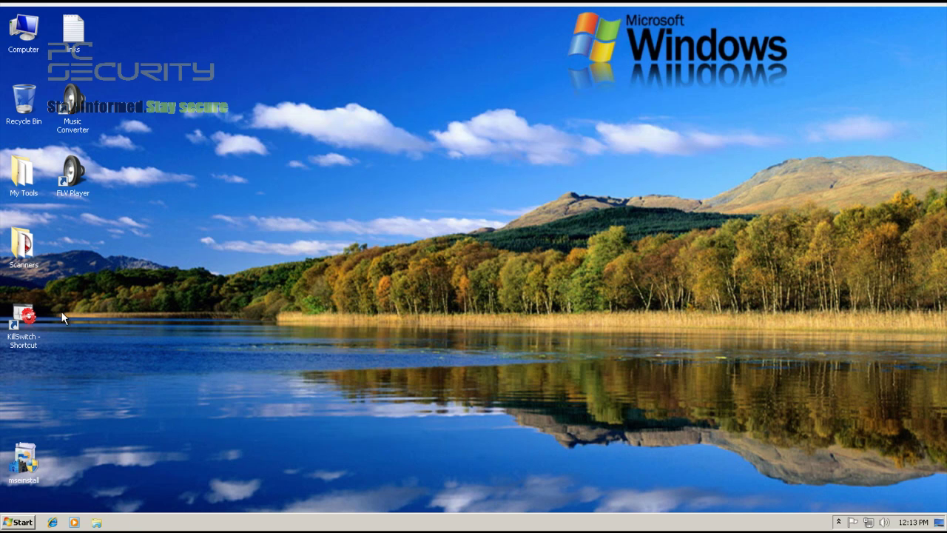
Launch Malwarebytes Anti-Malware from the Scanners folder and allow it to make changes to the computer
{"action": "double_click", "coordinate": [34, 255]}
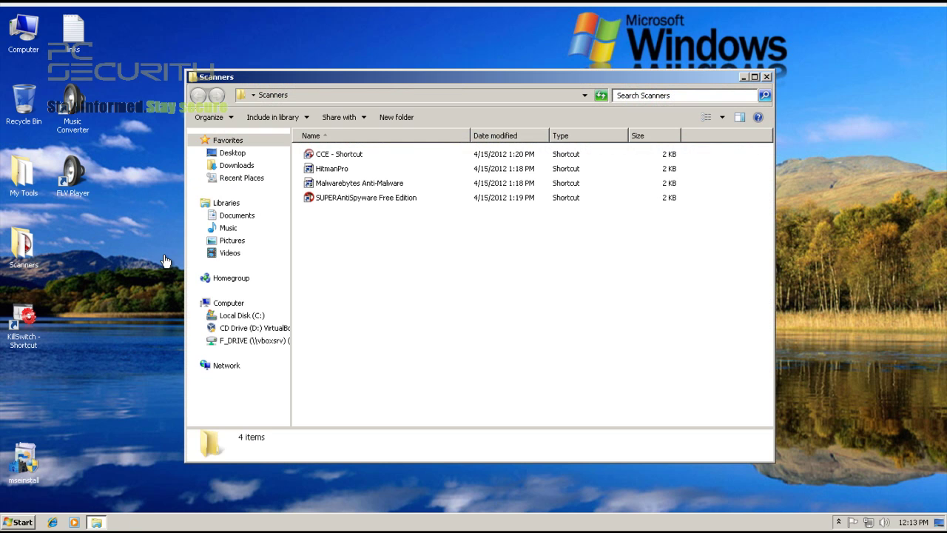
{"action": "left_click", "coordinate": [333, 183]}
{"action": "key", "text": "Return"}
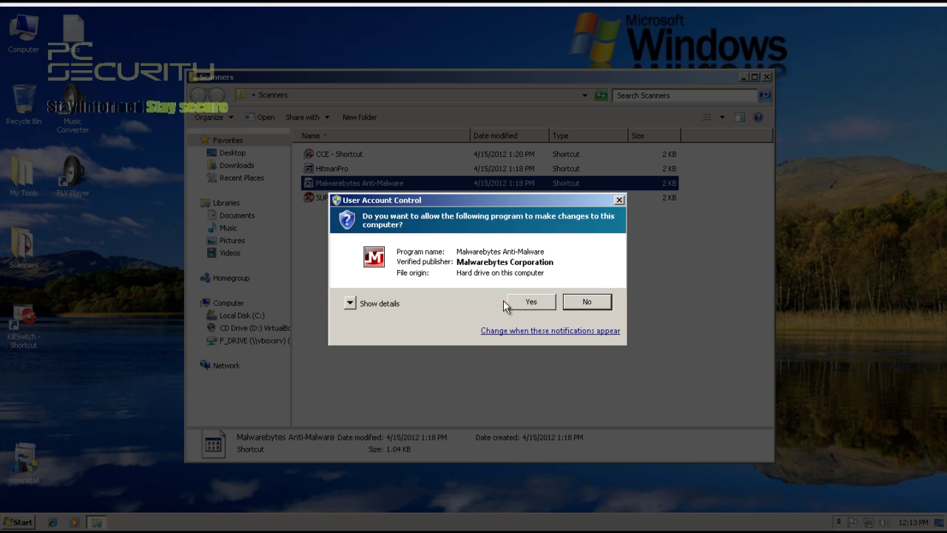
{"action": "key", "text": "Return"}
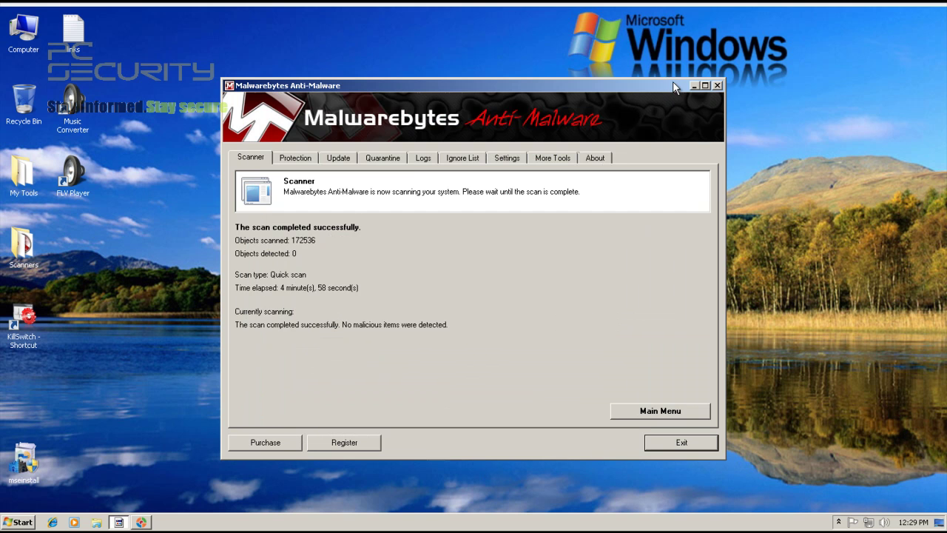
Exit Malwarebytes Anti-Malware after its quick scan and bring up the HitmanPro scan results
{"action": "left_click", "coordinate": [675, 84]}
{"action": "left_click", "coordinate": [679, 445]}
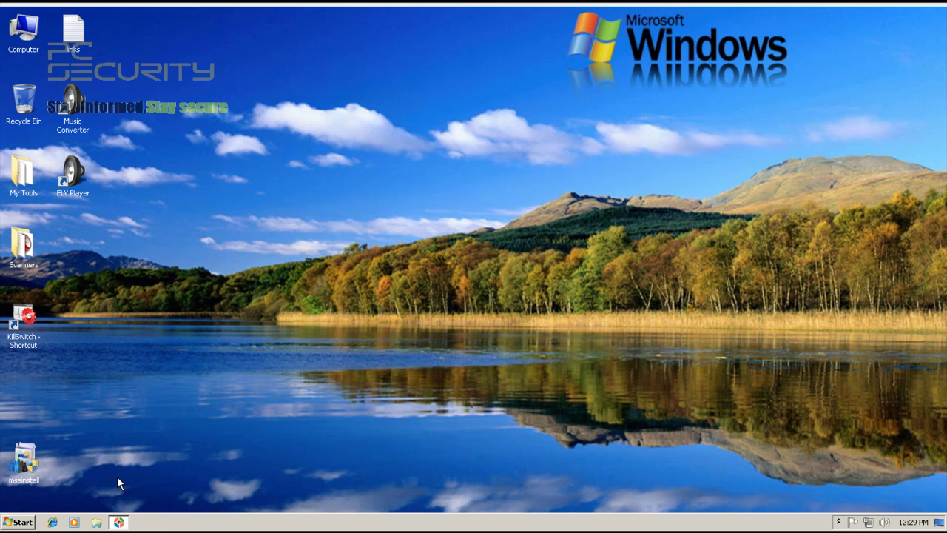
{"action": "left_click", "coordinate": [118, 522]}
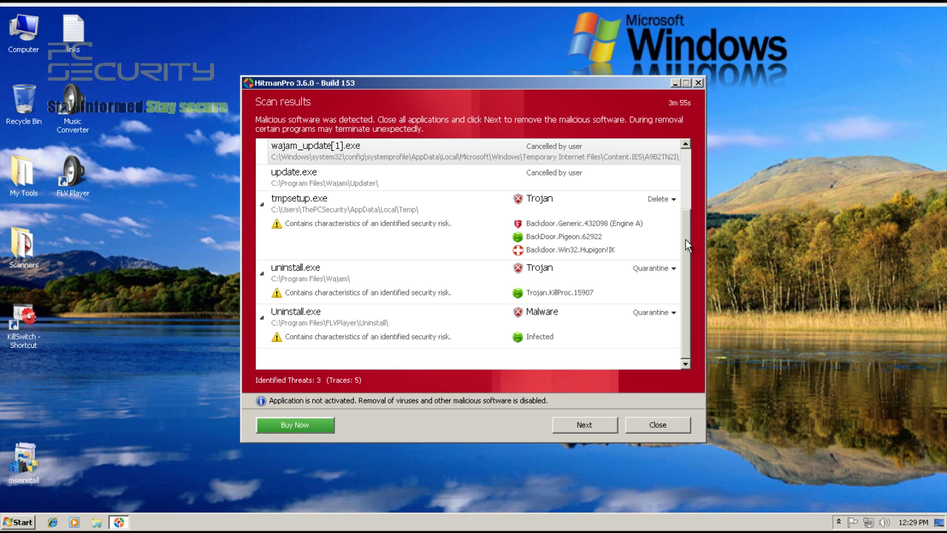
Examine the files, locations and threat classifications listed in the HitmanPro scan results
{"action": "left_click_drag", "start_coordinate": [687, 246], "coordinate": [689, 189]}
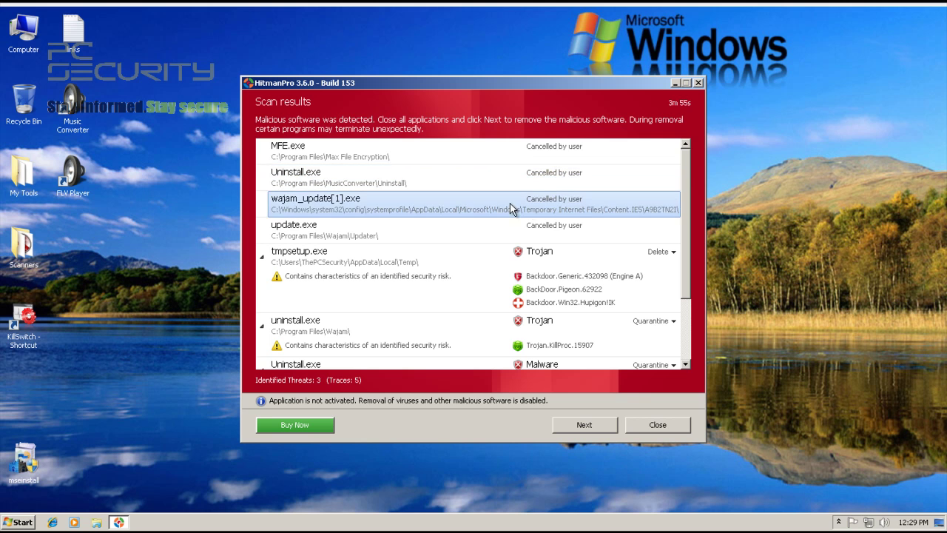
{"action": "left_click", "coordinate": [548, 159]}
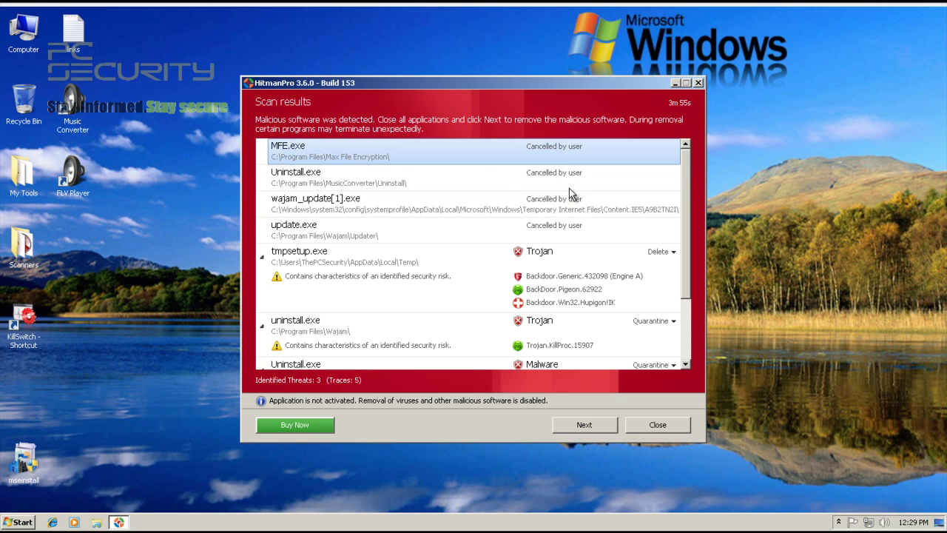
{"action": "left_click", "coordinate": [449, 211]}
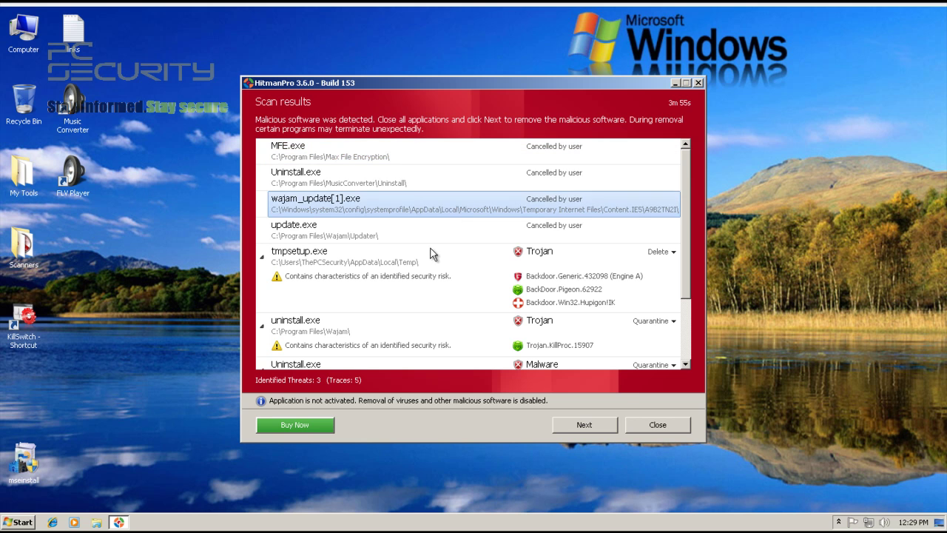
{"action": "left_click", "coordinate": [394, 240]}
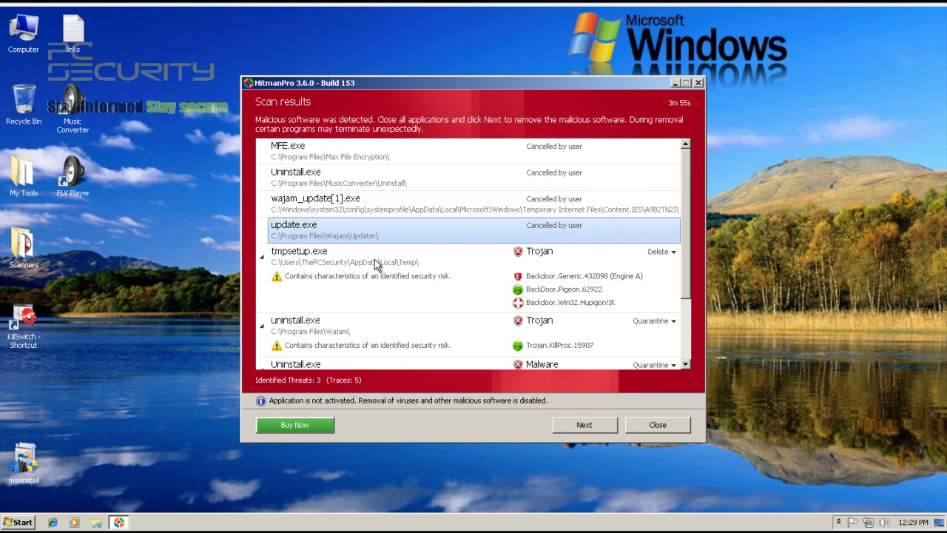
{"action": "scroll", "coordinate": [370, 270], "scroll_direction": "down", "scroll_amount": 2}
{"action": "left_click", "coordinate": [326, 300]}
{"action": "scroll", "coordinate": [333, 281], "scroll_direction": "up", "scroll_amount": 2}
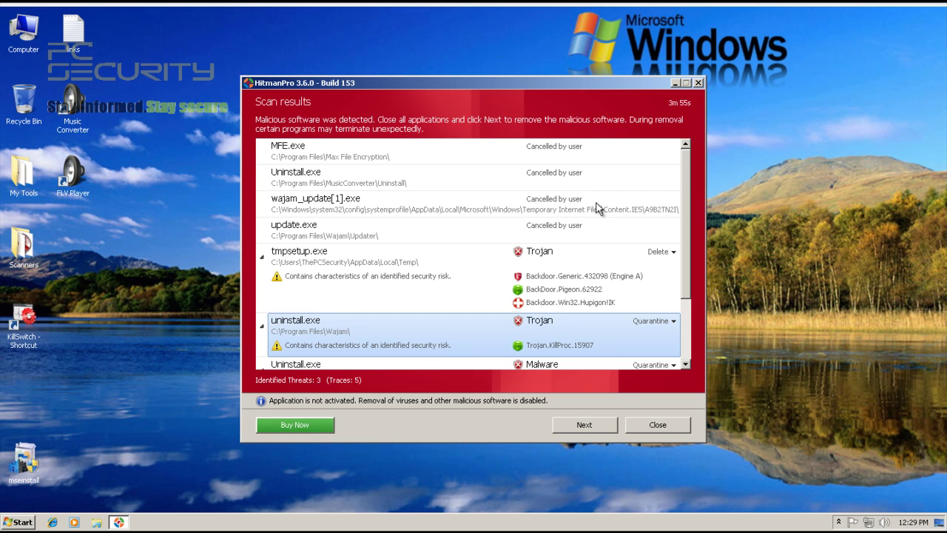
{"action": "left_click", "coordinate": [574, 207]}
{"action": "scroll", "coordinate": [559, 237], "scroll_direction": "down", "scroll_amount": 2}
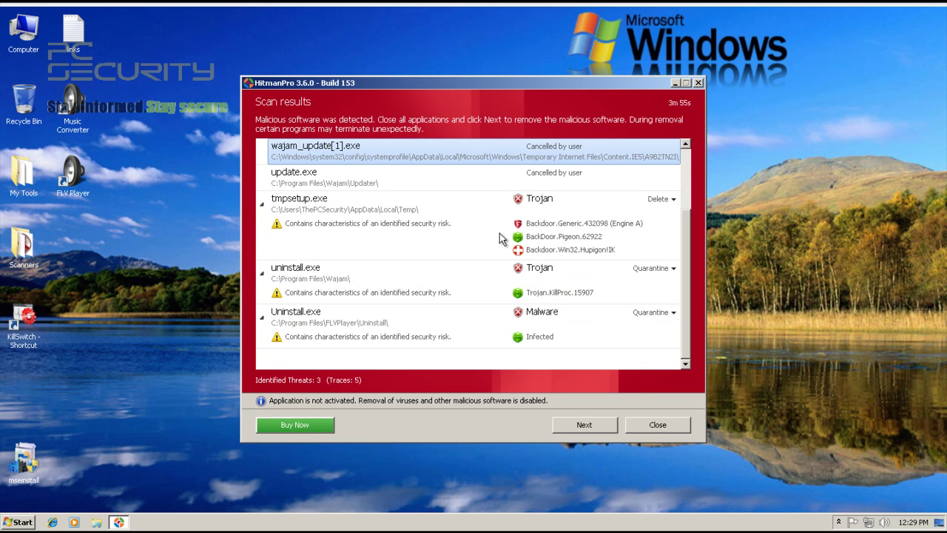
Review the tmpsetup.exe, Wajam uninstall.exe and FLVPlayer Uninstall.exe detections in the HitmanPro scan results
{"action": "left_click", "coordinate": [439, 238]}
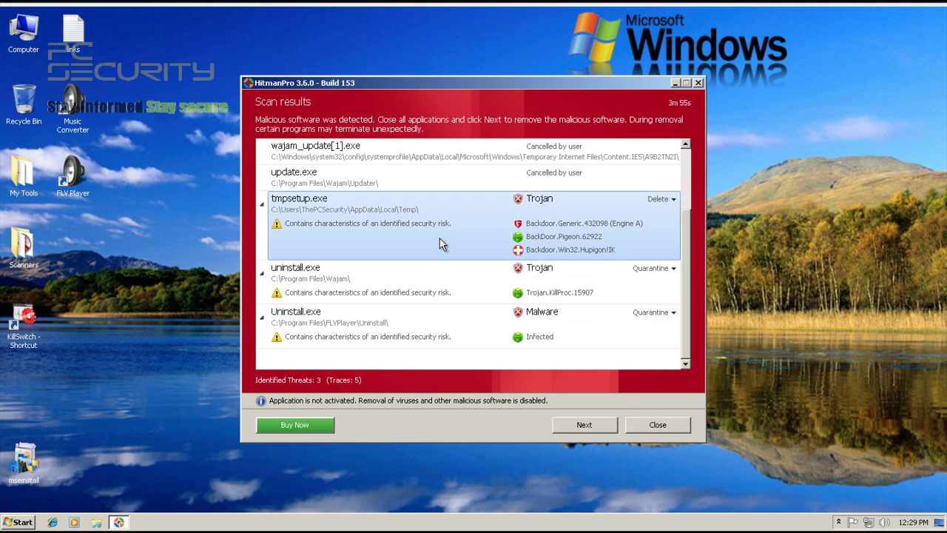
{"action": "left_click", "coordinate": [335, 298]}
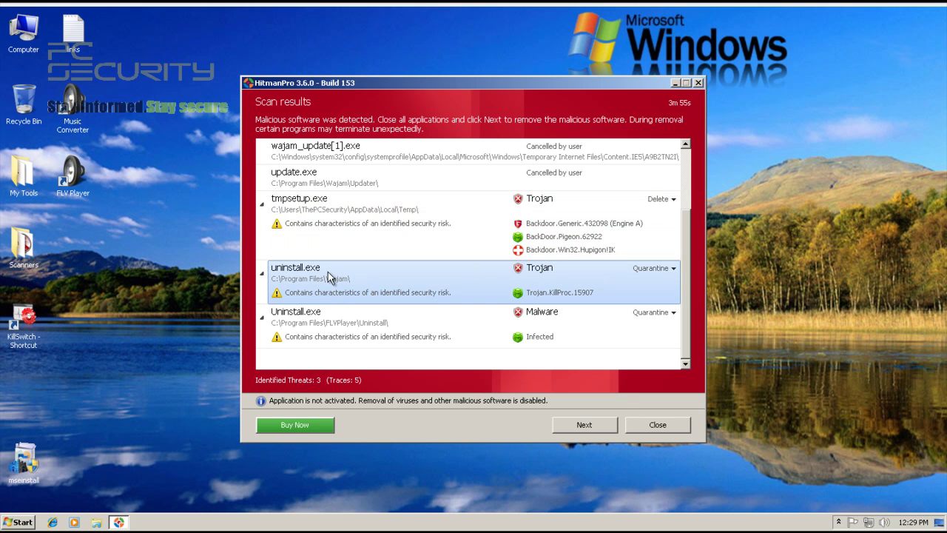
{"action": "scroll", "coordinate": [440, 284], "scroll_direction": "up", "scroll_amount": 1}
{"action": "left_click", "coordinate": [556, 190]}
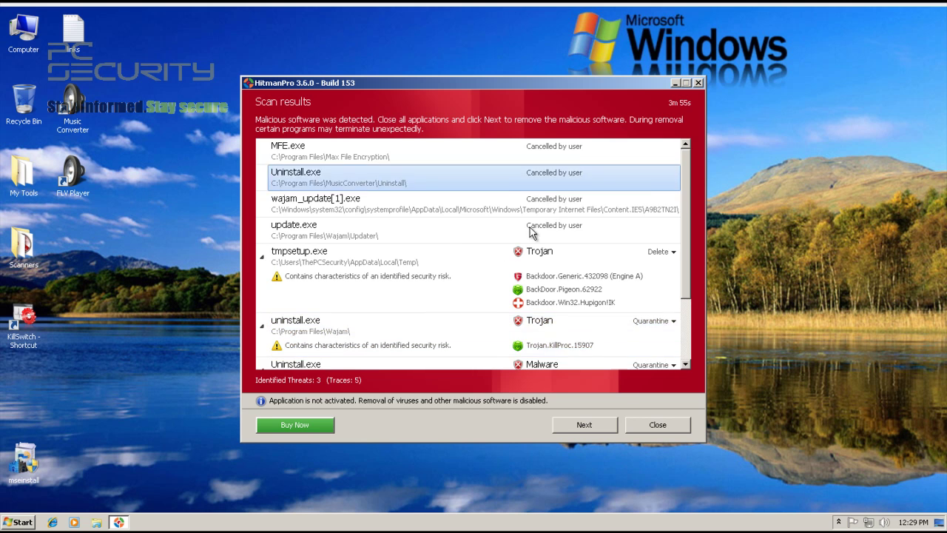
{"action": "scroll", "coordinate": [452, 295], "scroll_direction": "down", "scroll_amount": 1}
{"action": "left_click", "coordinate": [395, 296]}
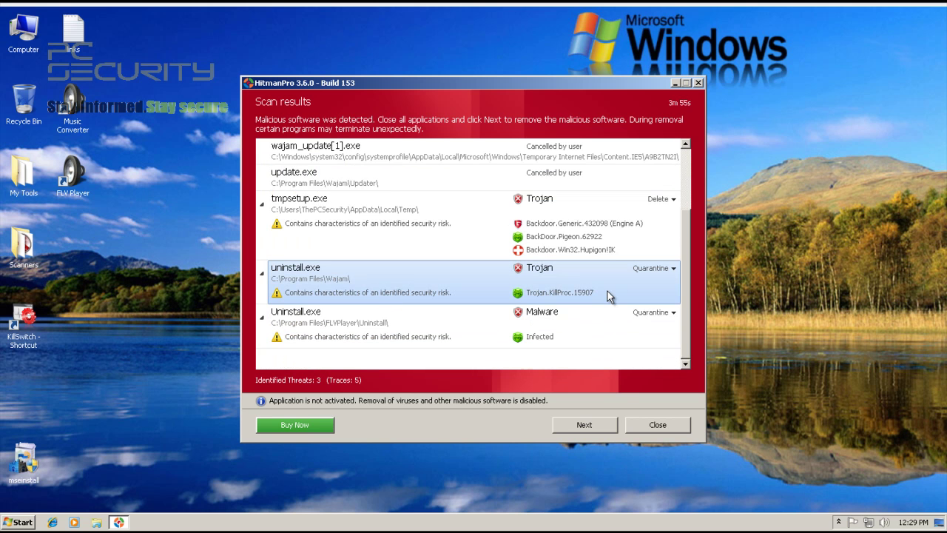
{"action": "left_click", "coordinate": [526, 220]}
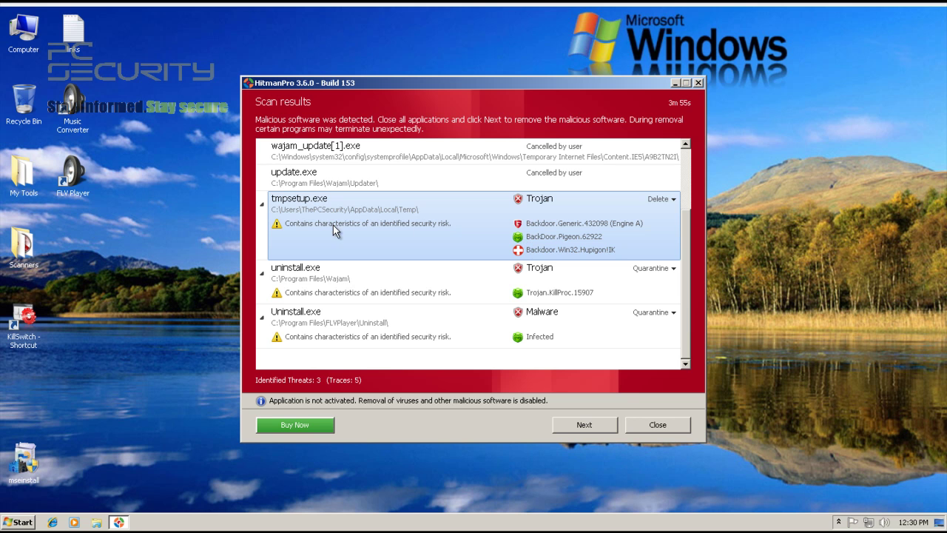
{"action": "left_click", "coordinate": [437, 278]}
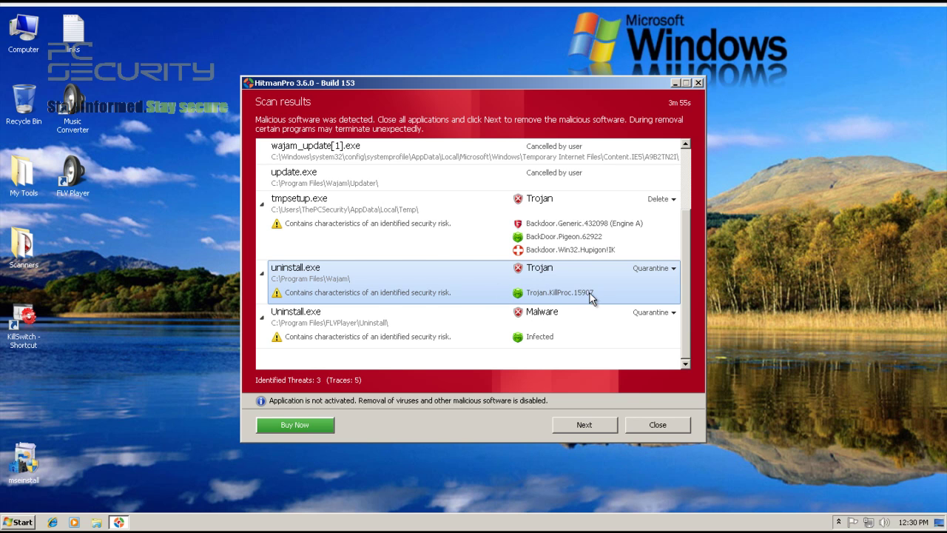
{"action": "left_click", "coordinate": [574, 314]}
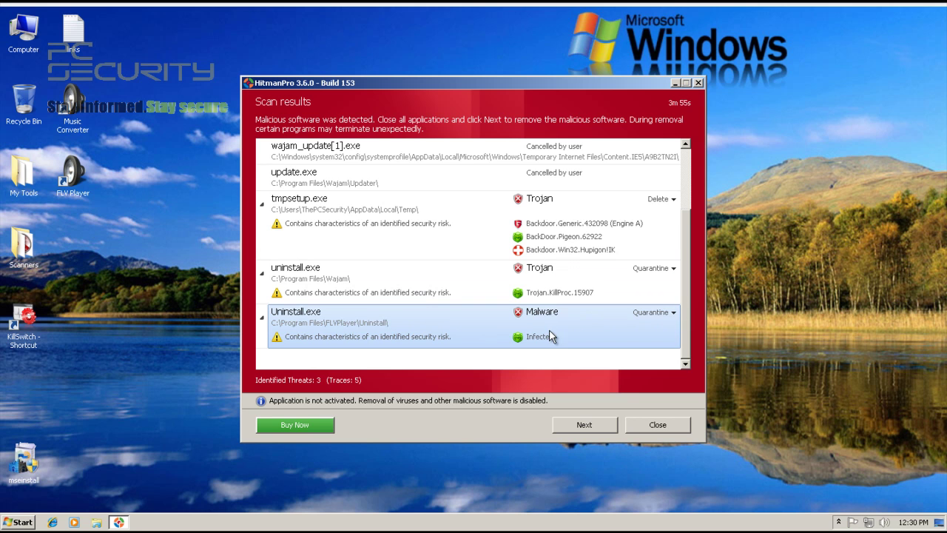
{"action": "left_click", "coordinate": [530, 247]}
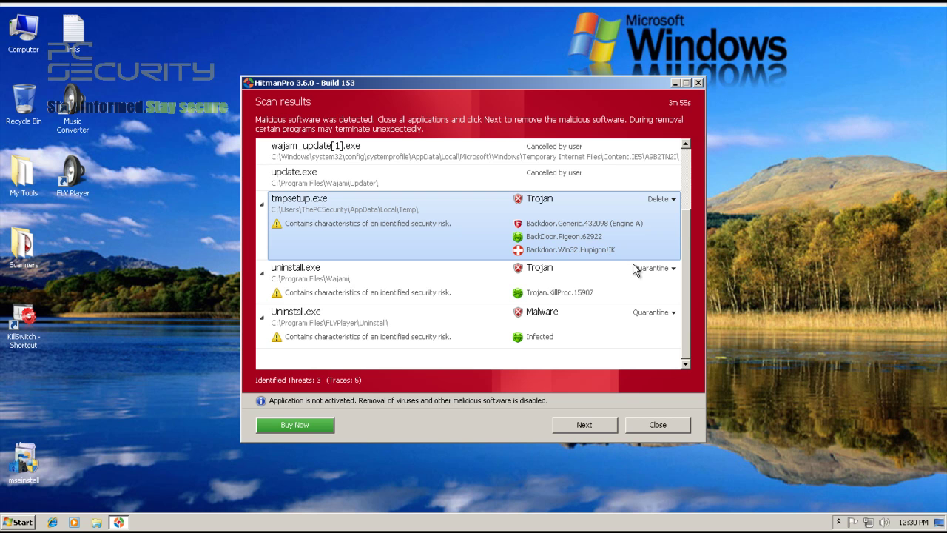
{"action": "mouse_move", "coordinate": [689, 234]}
{"action": "left_mouse_down"}
{"action": "mouse_move", "coordinate": [691, 210]}
{"action": "mouse_move", "coordinate": [684, 244]}
{"action": "left_mouse_up"}
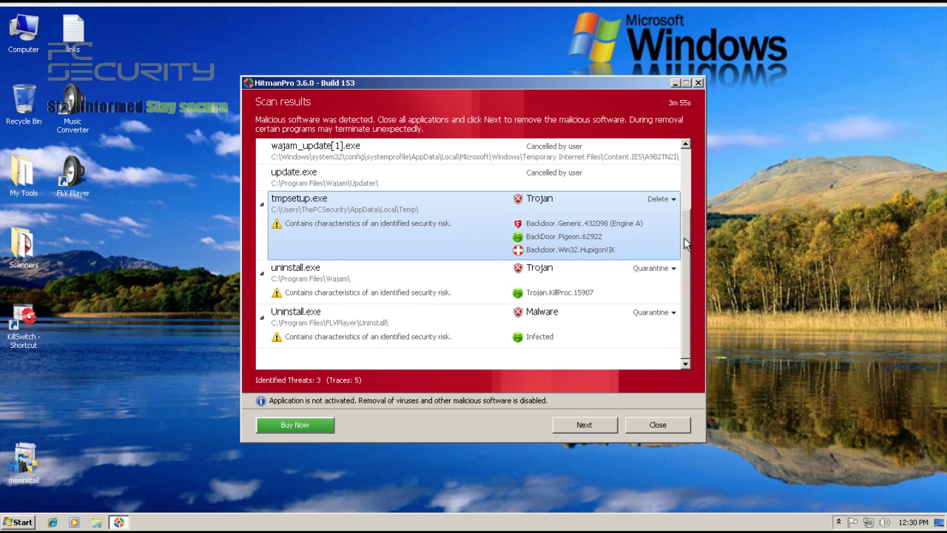
Proceed from the scan results to product activation, cancel it and close HitmanPro without activating a license
{"action": "left_click", "coordinate": [580, 425]}
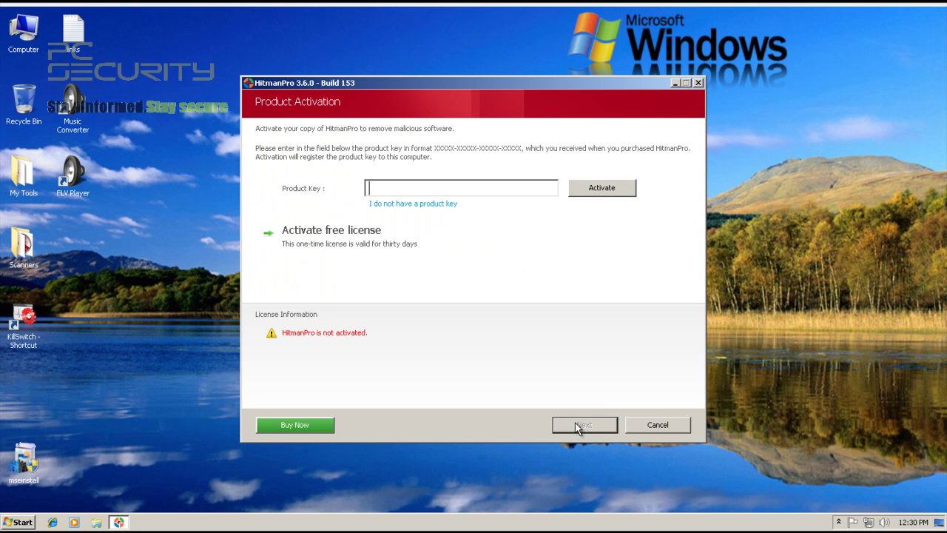
{"action": "left_click", "coordinate": [670, 427]}
{"action": "left_click", "coordinate": [656, 423]}
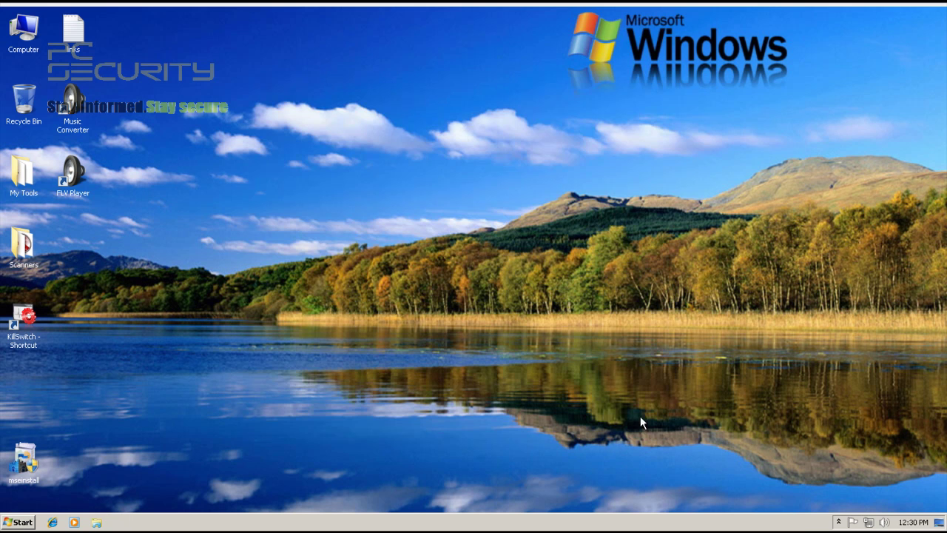
Check the definition update status, protection status and real-time protection settings in Microsoft Security Essentials, and close its window
{"action": "left_click", "coordinate": [838, 521]}
{"action": "double_click", "coordinate": [823, 472]}
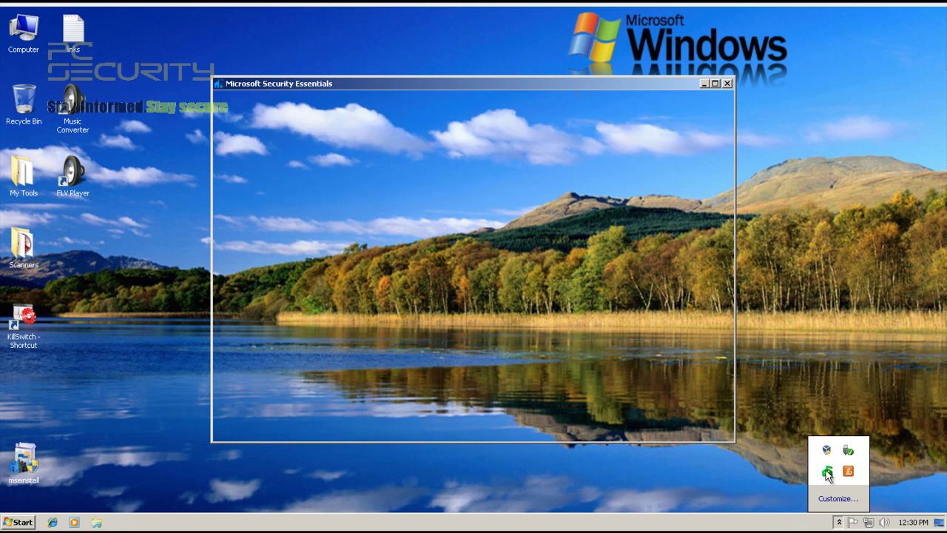
{"action": "left_click", "coordinate": [333, 133]}
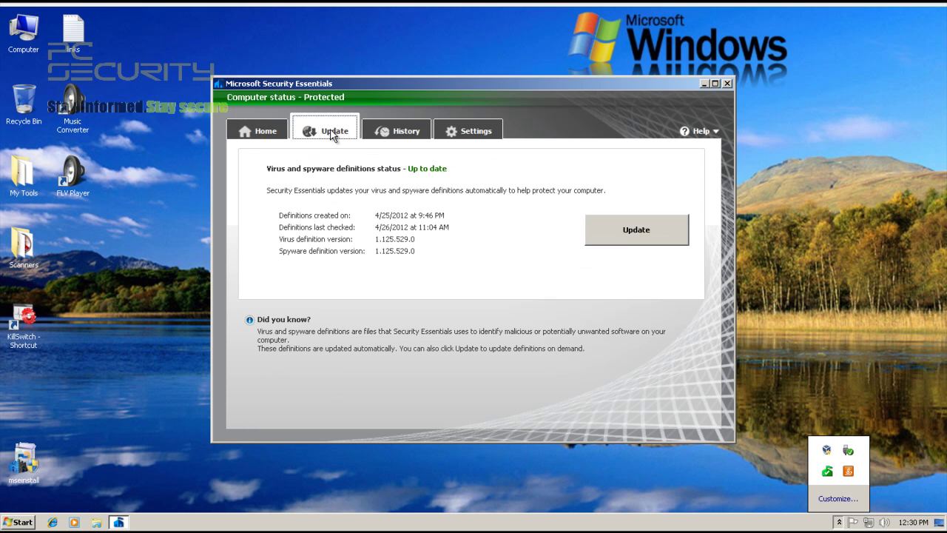
{"action": "left_click", "coordinate": [259, 131]}
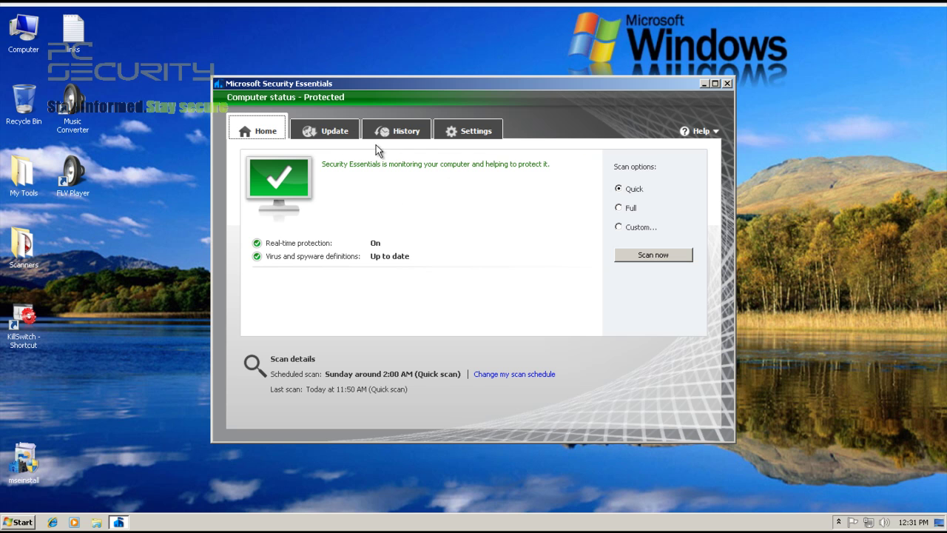
{"action": "left_click", "coordinate": [335, 134]}
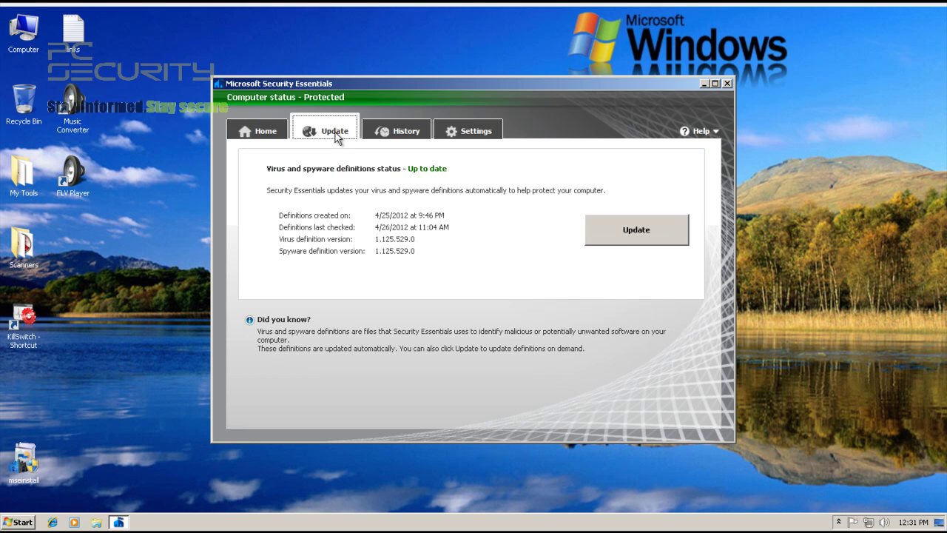
{"action": "left_click", "coordinate": [260, 132]}
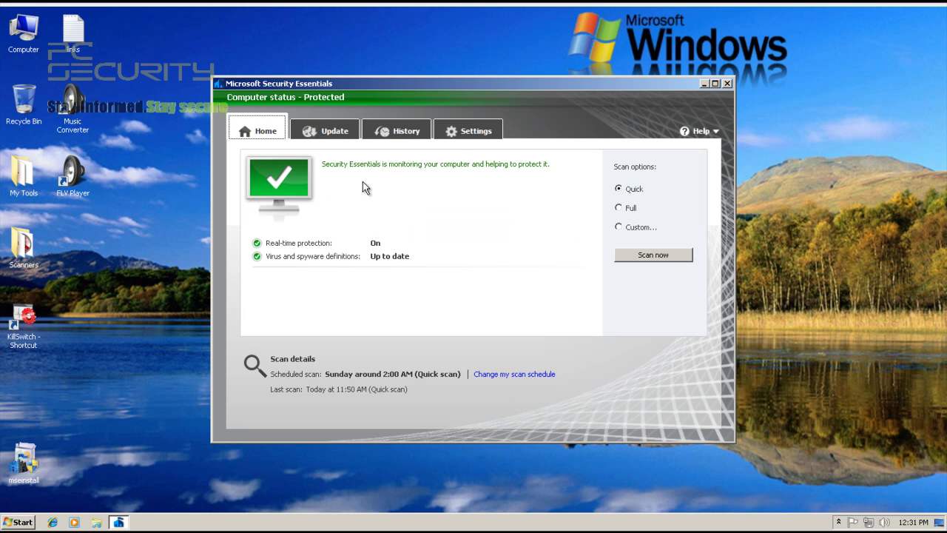
{"action": "left_click", "coordinate": [469, 134]}
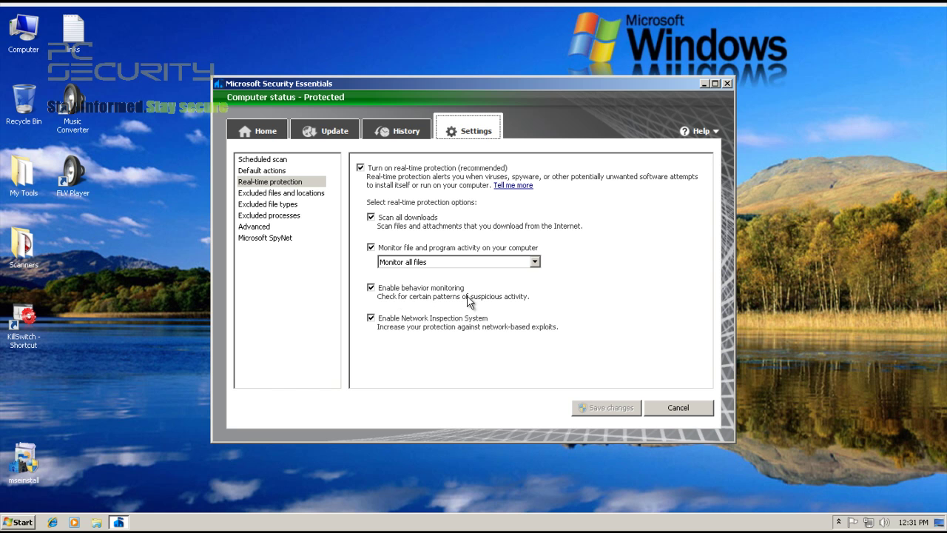
{"action": "left_click", "coordinate": [267, 136]}
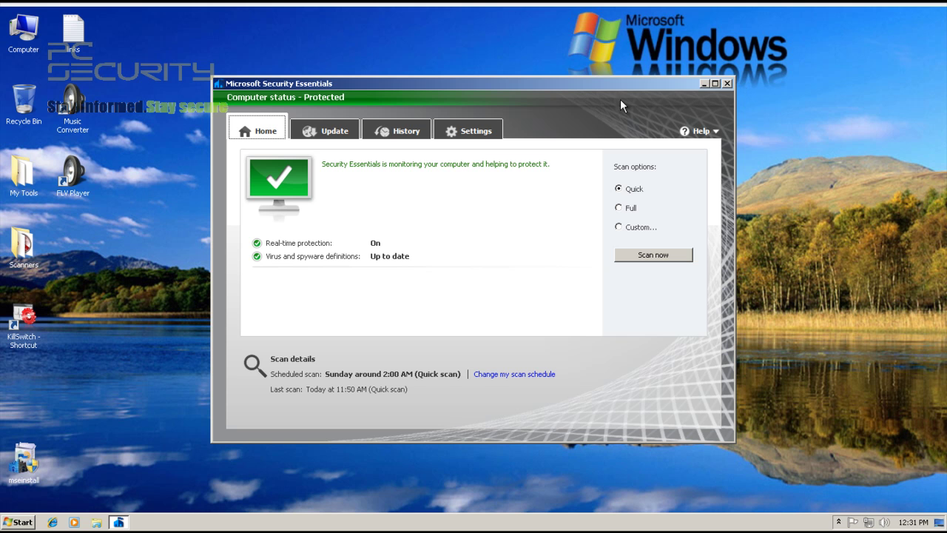
{"action": "left_click", "coordinate": [728, 83]}
Start Task Manager, show processes from all users and maximize the window
{"action": "right_click", "coordinate": [301, 524]}
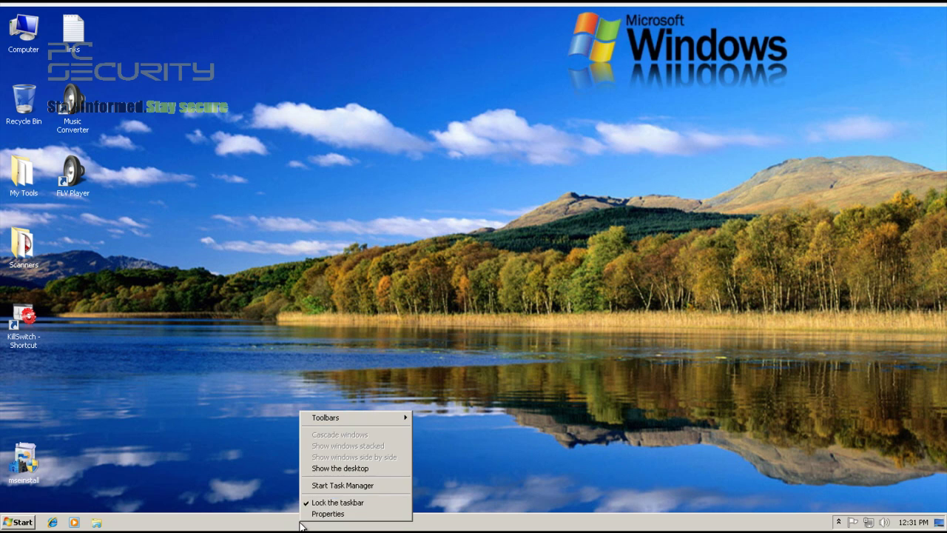
{"action": "left_click", "coordinate": [327, 485]}
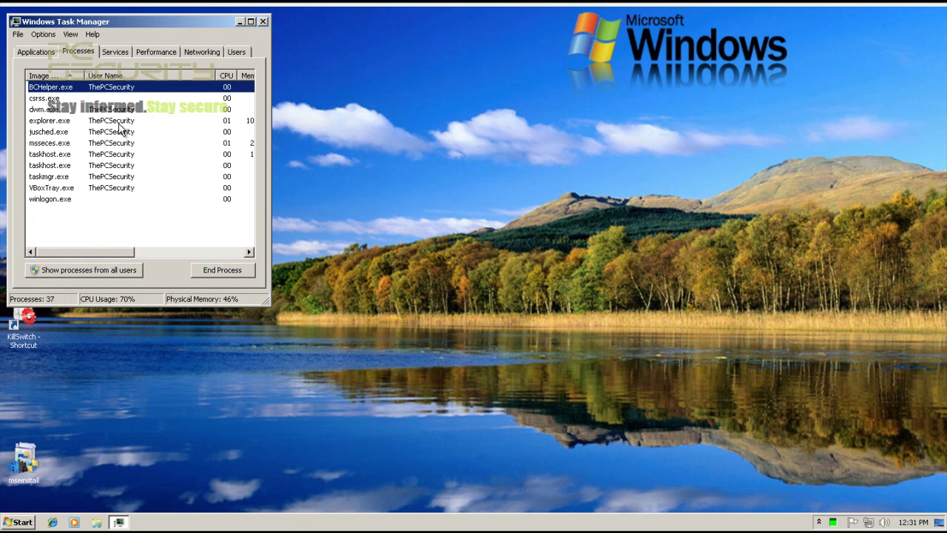
{"action": "left_click", "coordinate": [251, 21]}
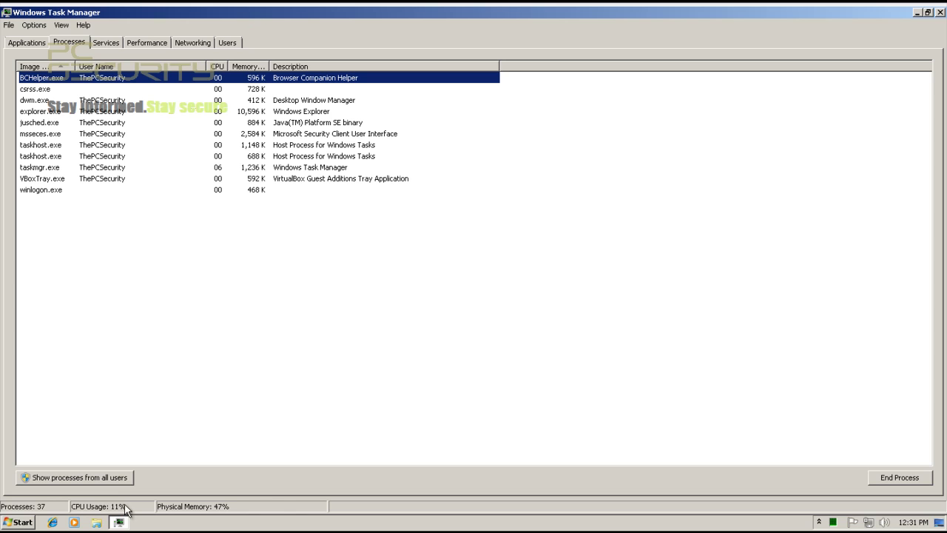
{"action": "left_click", "coordinate": [103, 481]}
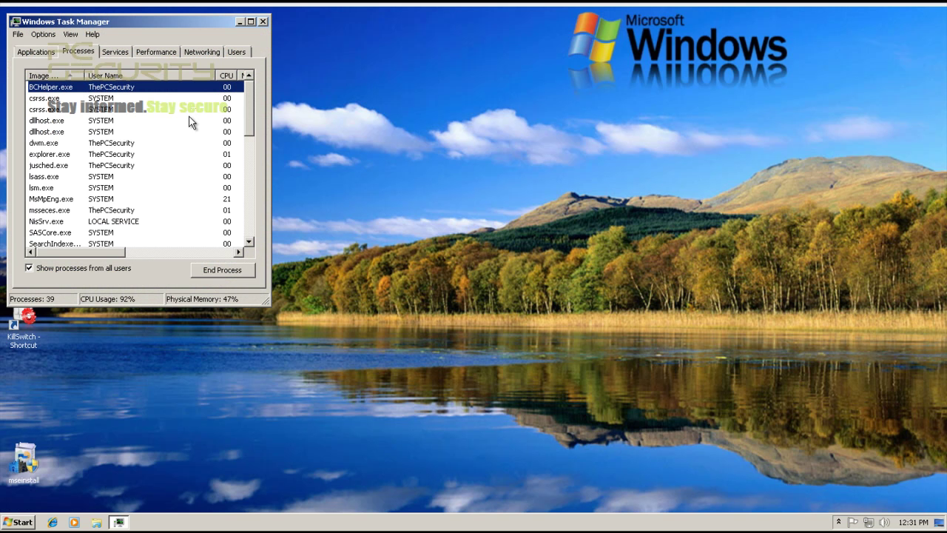
{"action": "left_click", "coordinate": [252, 21]}
Inspect the running processes down to the end of the list, including the Wajam auto-updater
{"action": "left_click", "coordinate": [290, 157]}
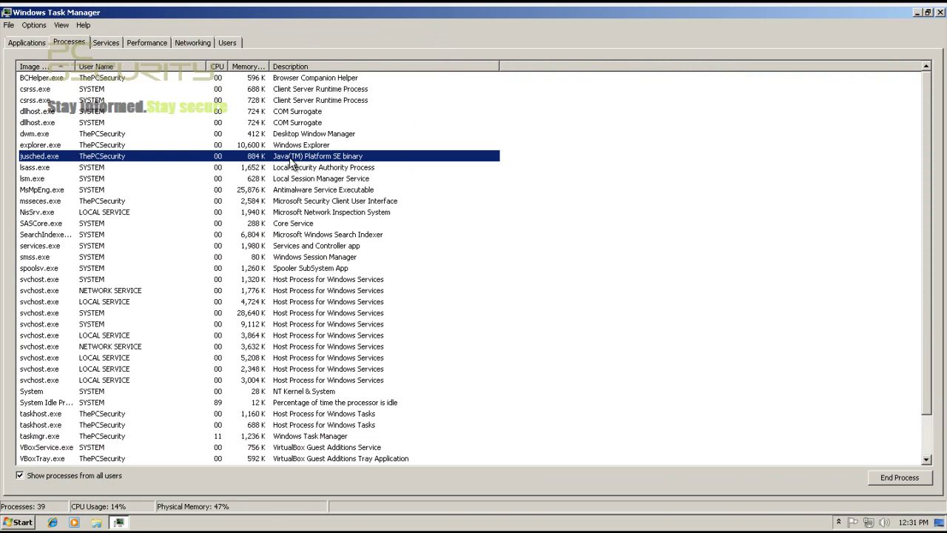
{"action": "scroll", "coordinate": [274, 271], "scroll_direction": "down", "scroll_amount": 2}
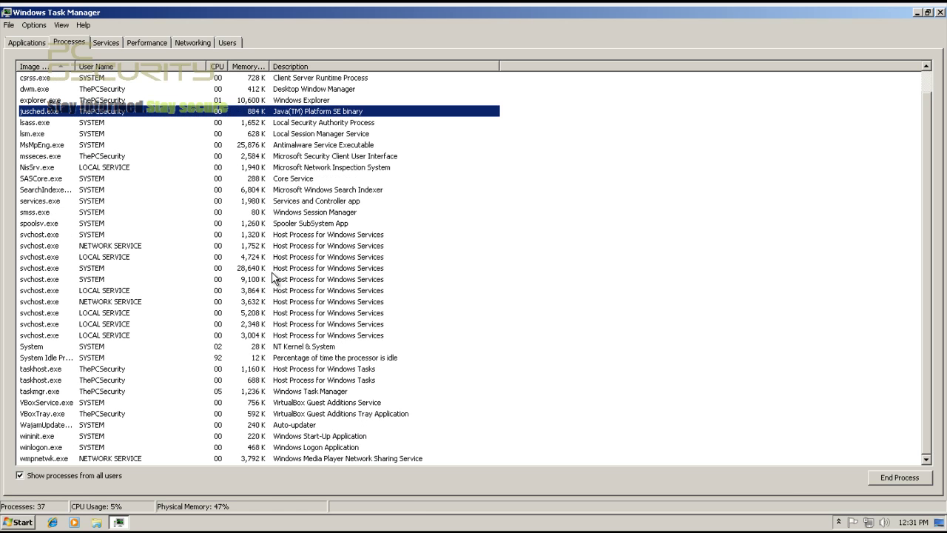
{"action": "left_click", "coordinate": [272, 271]}
{"action": "left_click", "coordinate": [231, 458]}
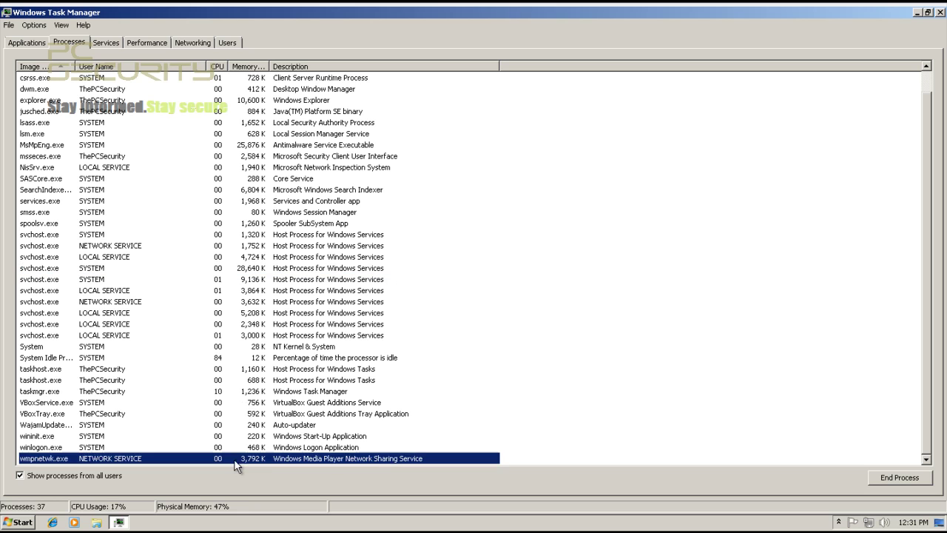
{"action": "left_click", "coordinate": [233, 444]}
{"action": "left_click", "coordinate": [229, 436]}
{"action": "left_click", "coordinate": [99, 426]}
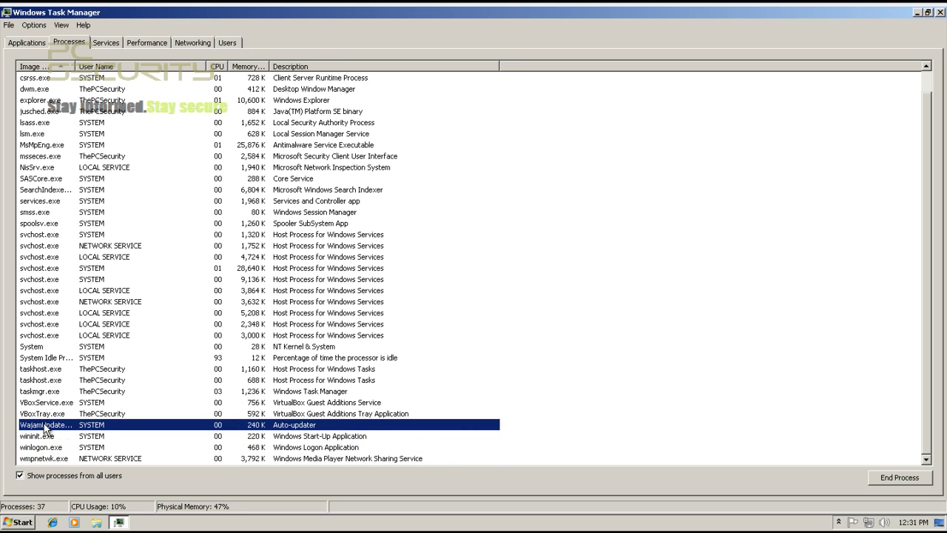
{"action": "left_click", "coordinate": [93, 437]}
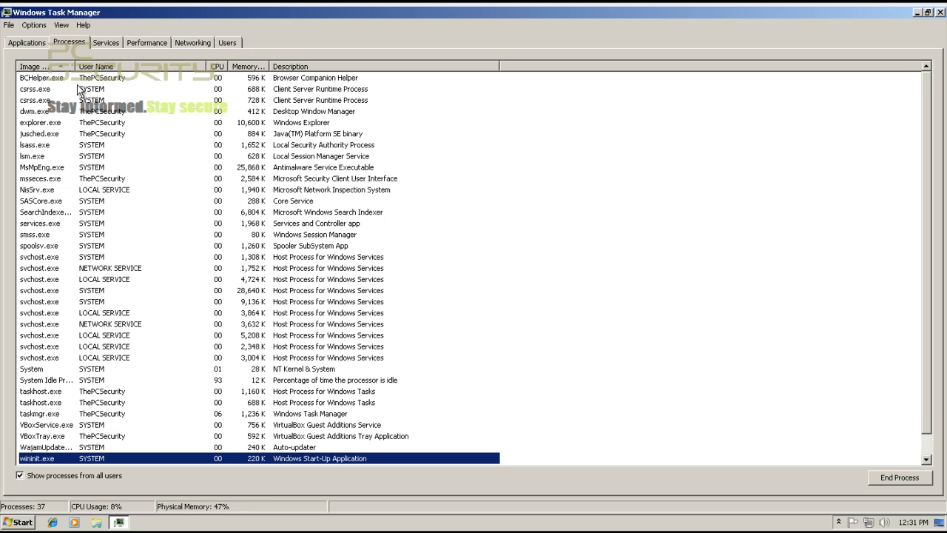
Inspect the system and Microsoft antimalware processes, including MsMpEng.exe, and close Task Manager
{"action": "left_click", "coordinate": [77, 100]}
{"action": "left_click", "coordinate": [78, 135]}
{"action": "left_click", "coordinate": [76, 179]}
{"action": "left_click", "coordinate": [74, 212]}
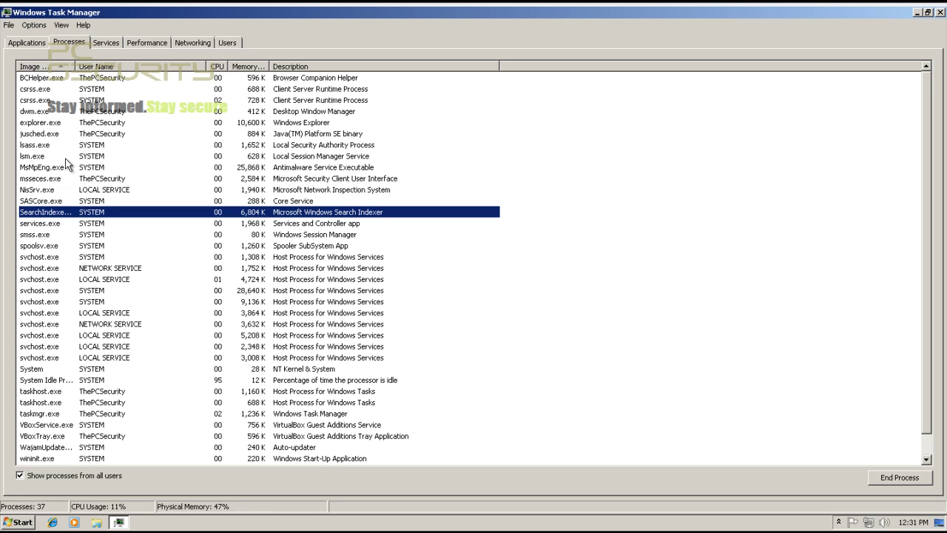
{"action": "left_click", "coordinate": [340, 156]}
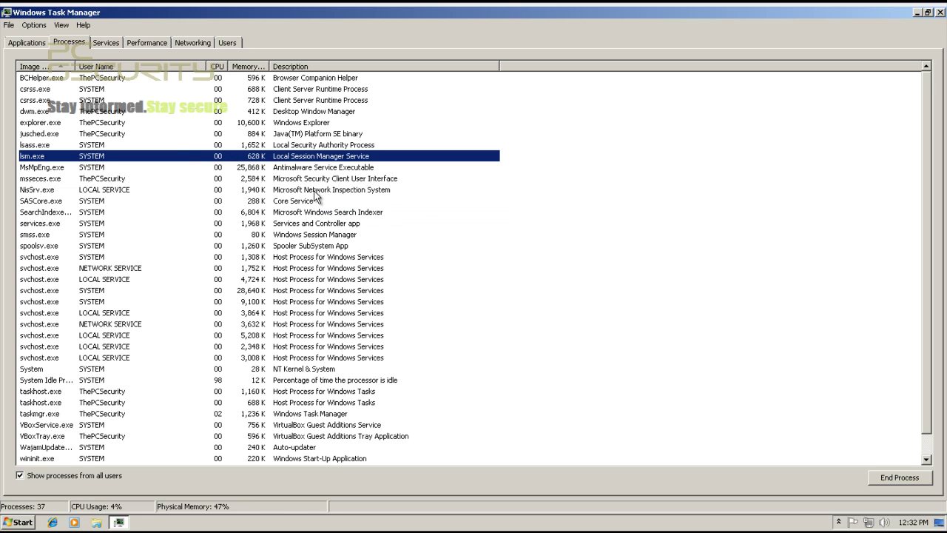
{"action": "left_click", "coordinate": [312, 171]}
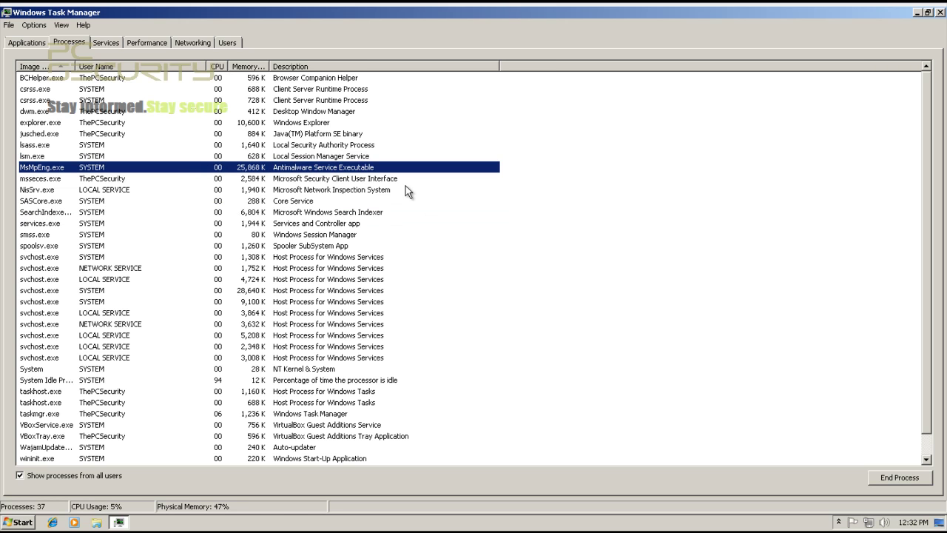
{"action": "scroll", "coordinate": [417, 193], "scroll_direction": "down", "scroll_amount": 1}
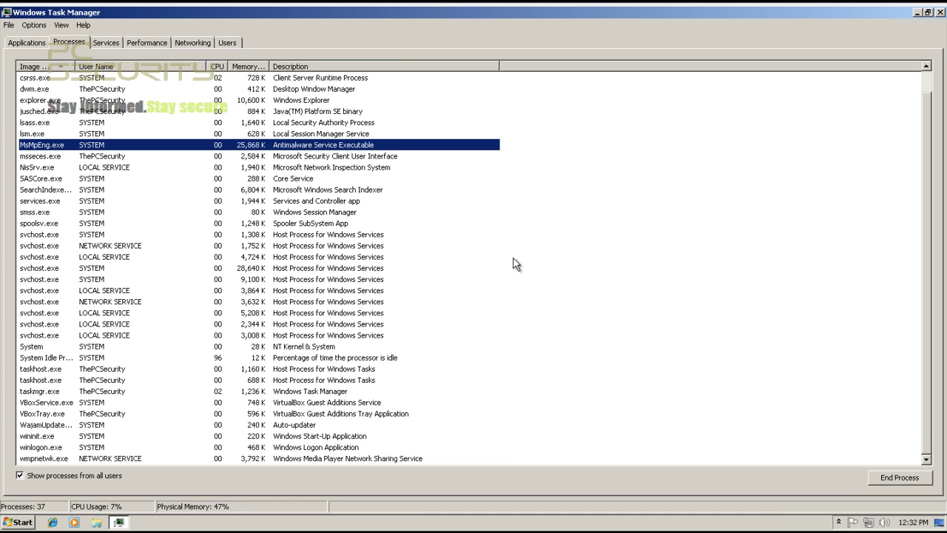
{"action": "left_click", "coordinate": [940, 13]}
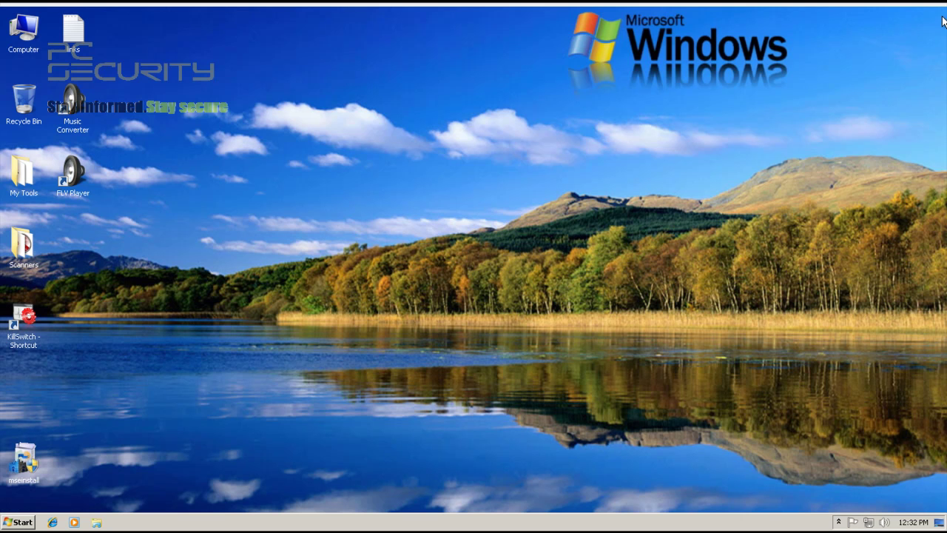
Reopen Microsoft Security Essentials, review its real-time protection and Microsoft SpyNet membership settings, and close the window
{"action": "left_click", "coordinate": [840, 522]}
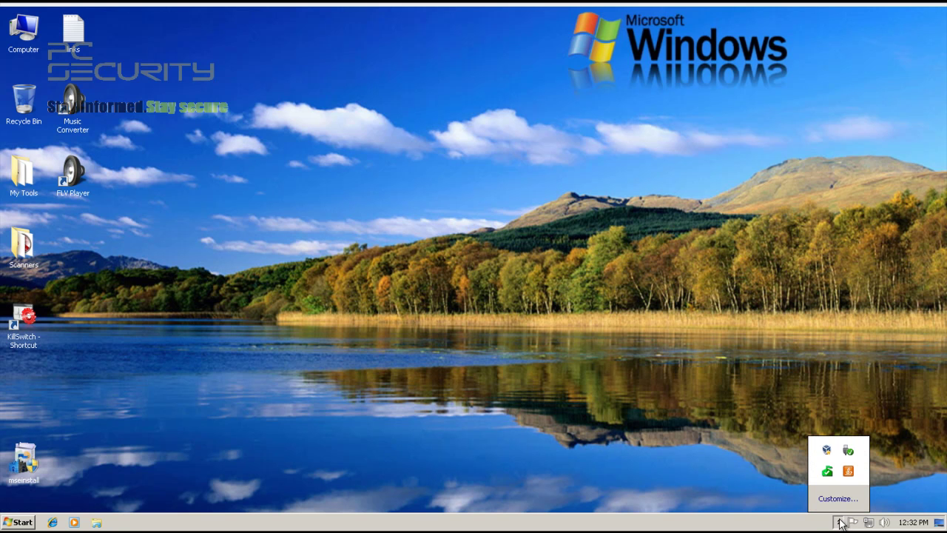
{"action": "left_click", "coordinate": [828, 472]}
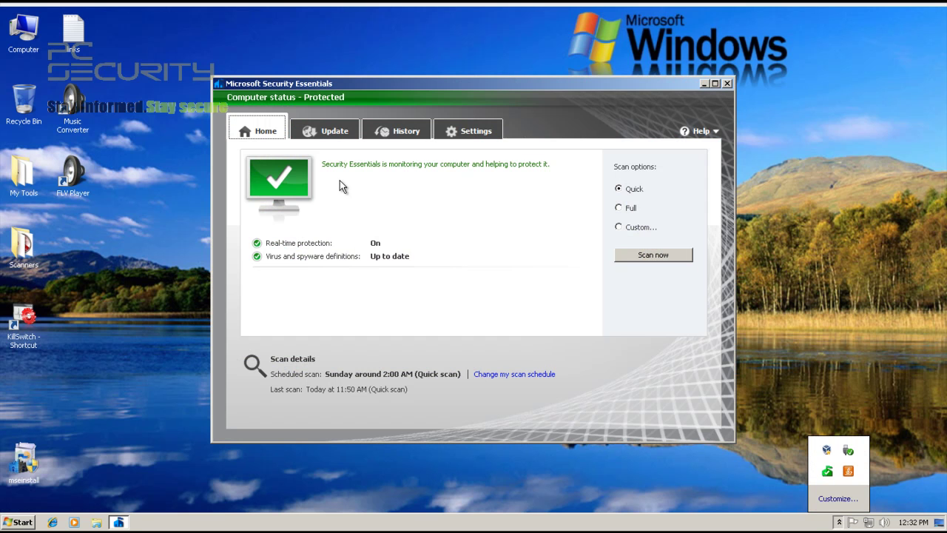
{"action": "left_click", "coordinate": [330, 131]}
{"action": "left_click", "coordinate": [472, 131]}
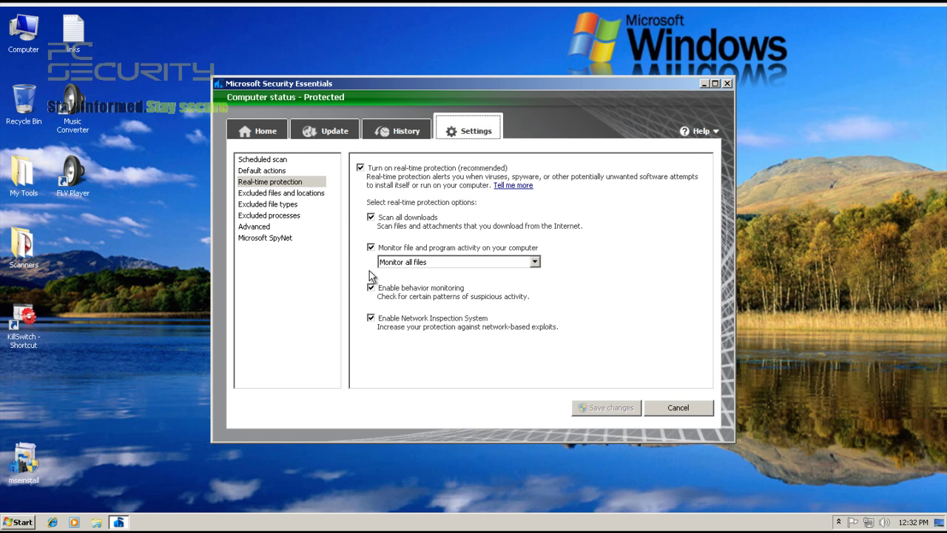
{"action": "left_click", "coordinate": [281, 238]}
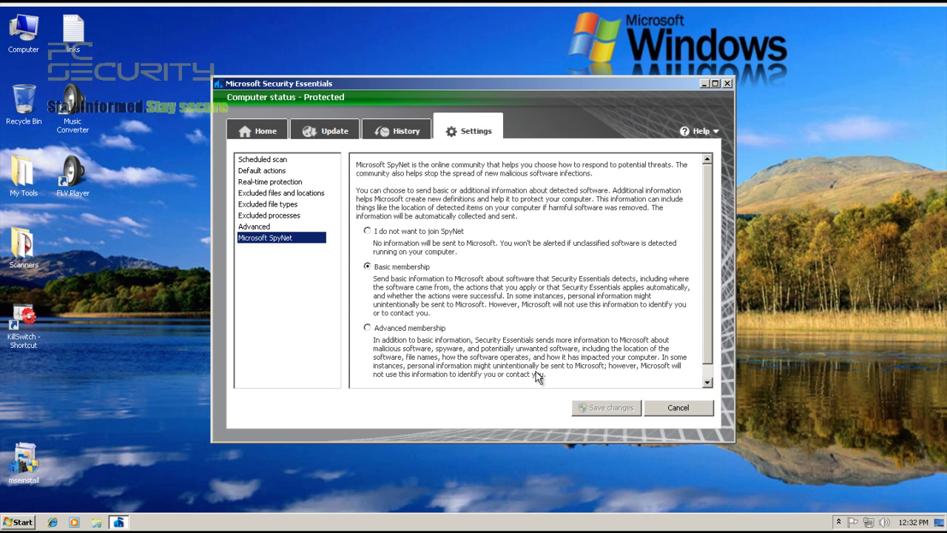
{"action": "left_click", "coordinate": [258, 132]}
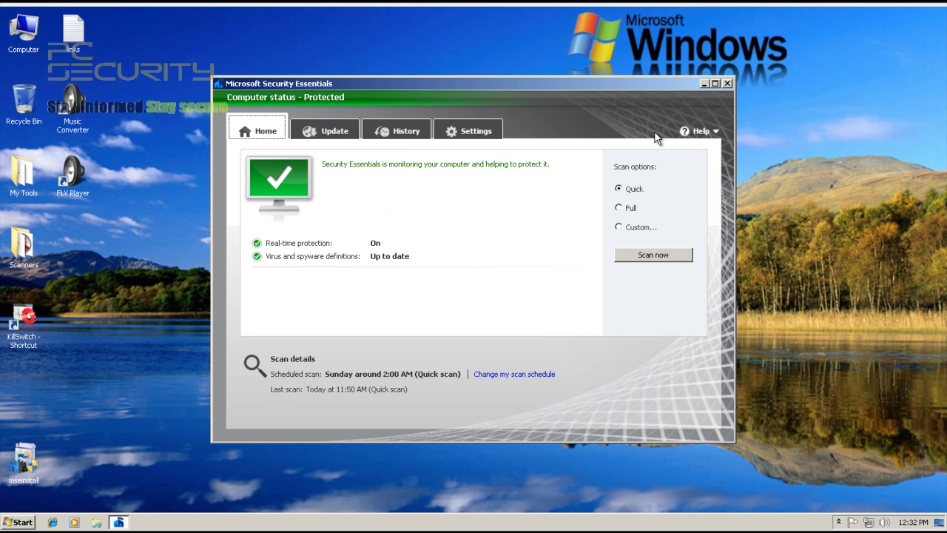
{"action": "left_click", "coordinate": [727, 84]}
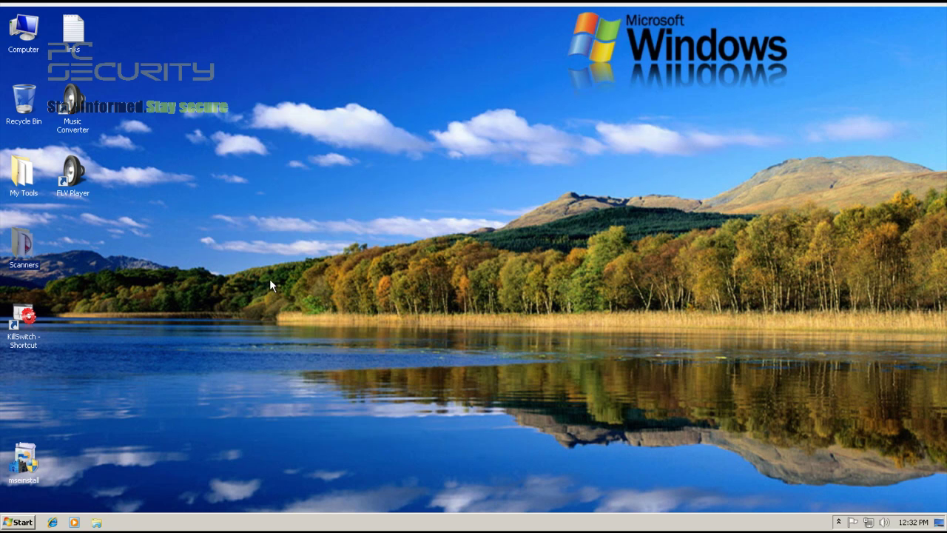